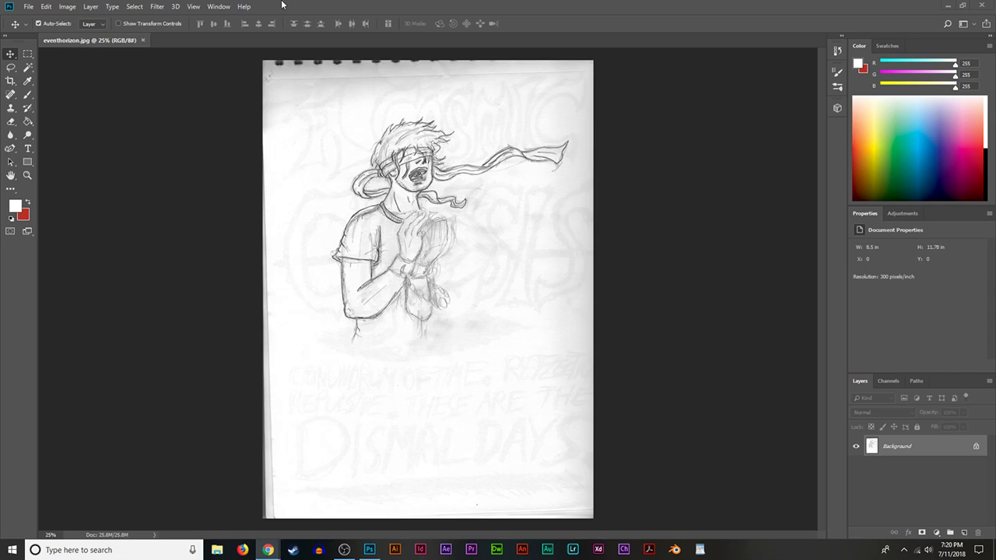
click(142, 7)
mouse_move(157, 8)
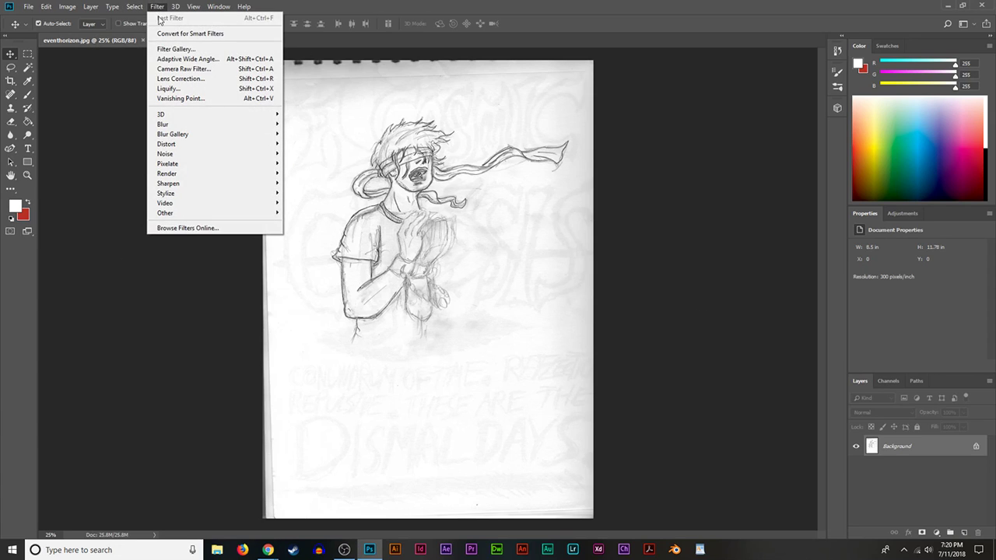
click(173, 72)
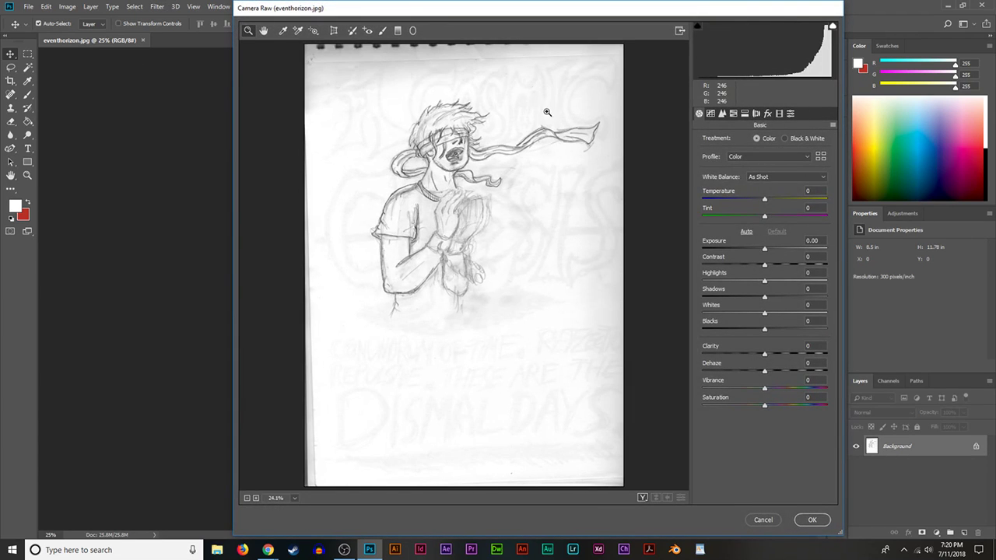
click(762, 521)
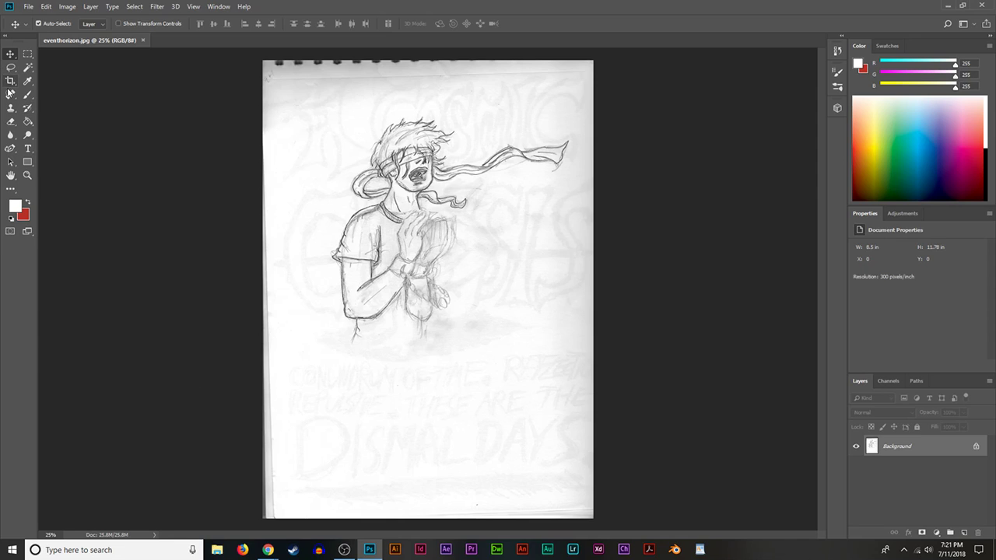
Try cropping off the spiral binding along the page's top while extending the canvas past its left edge.
click(12, 81)
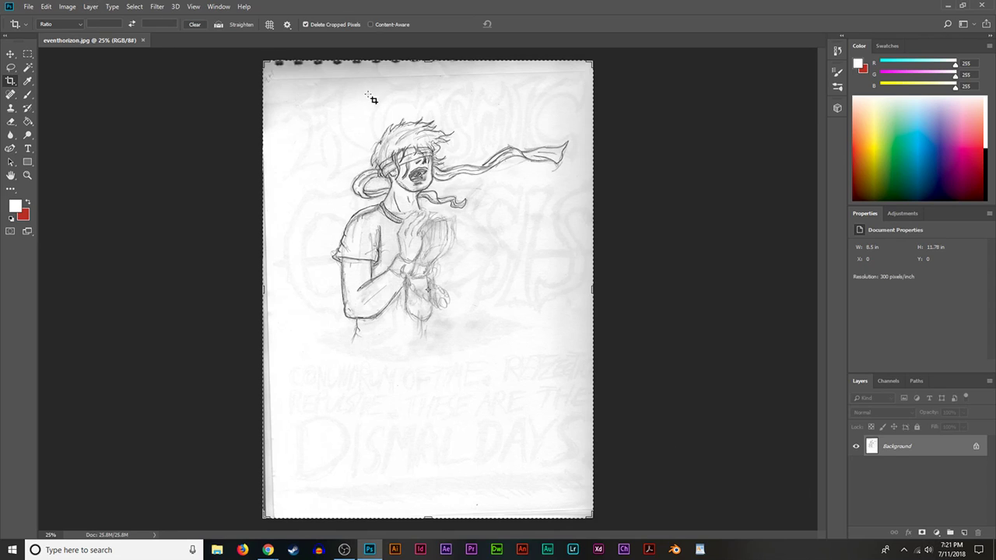
click(10, 56)
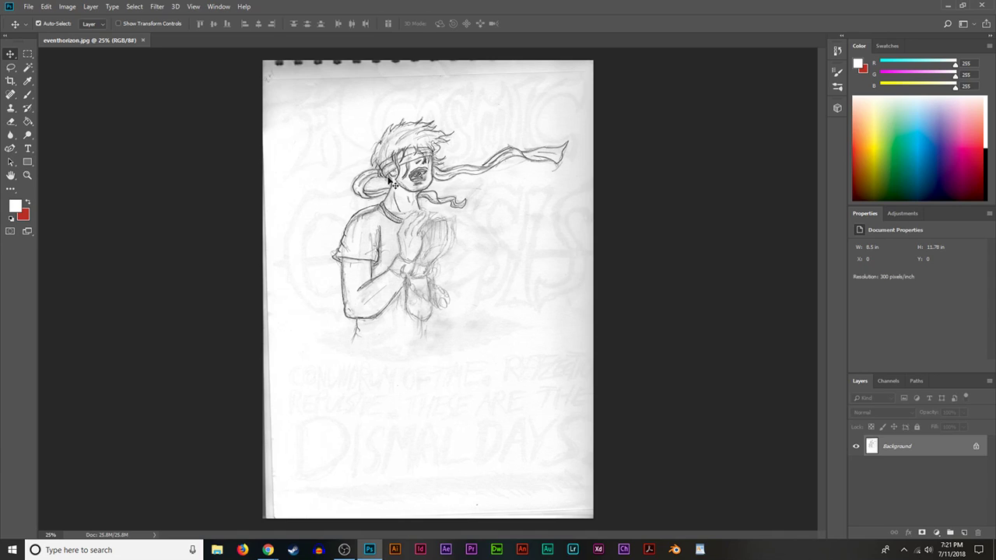
click(10, 81)
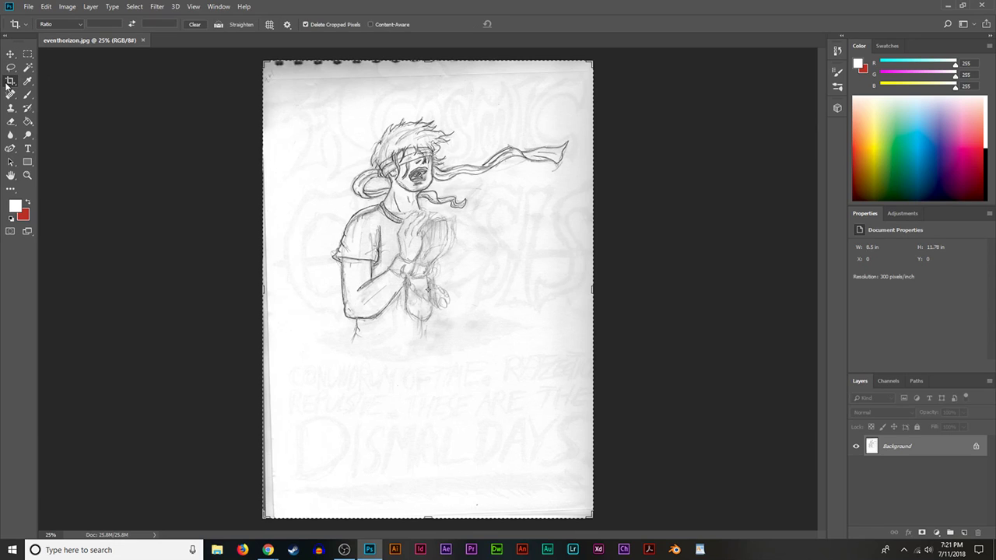
drag(264, 62, 235, 72)
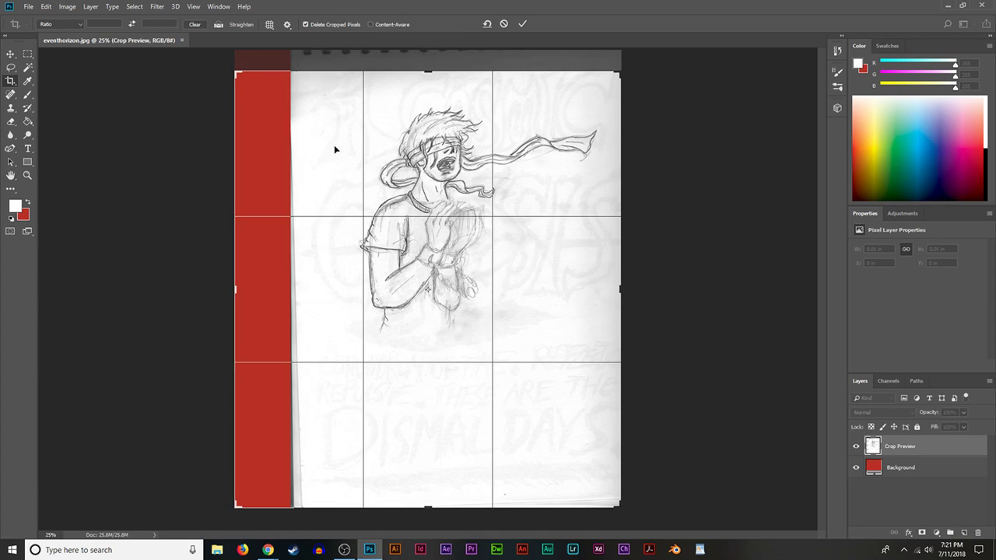
key(Return)
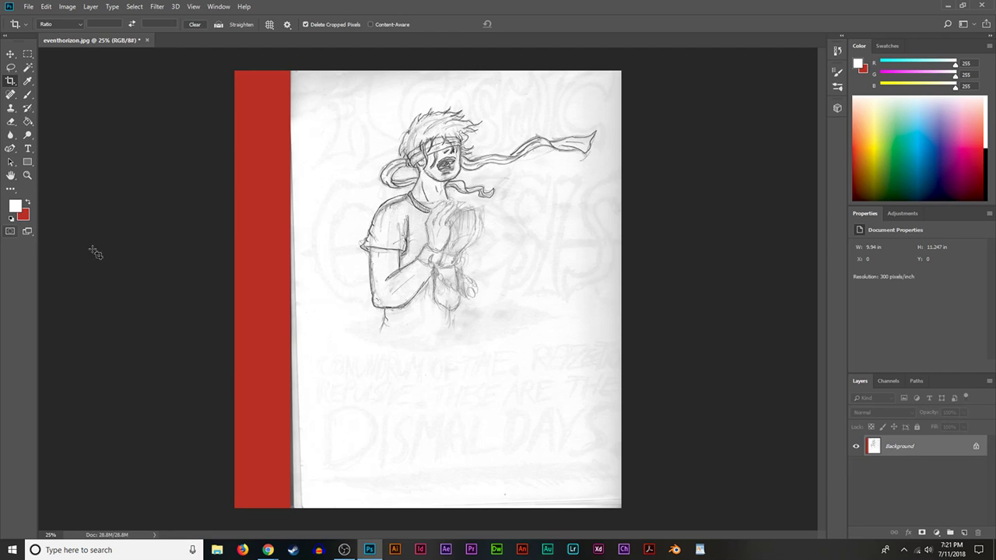
Set the background colour to black (#000000).
click(25, 214)
drag(409, 224, 306, 294)
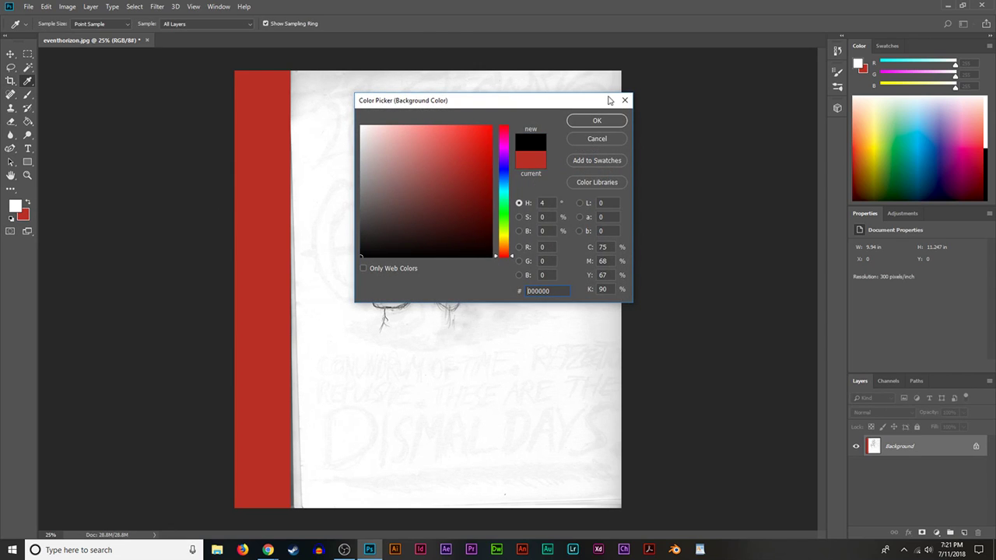
click(594, 122)
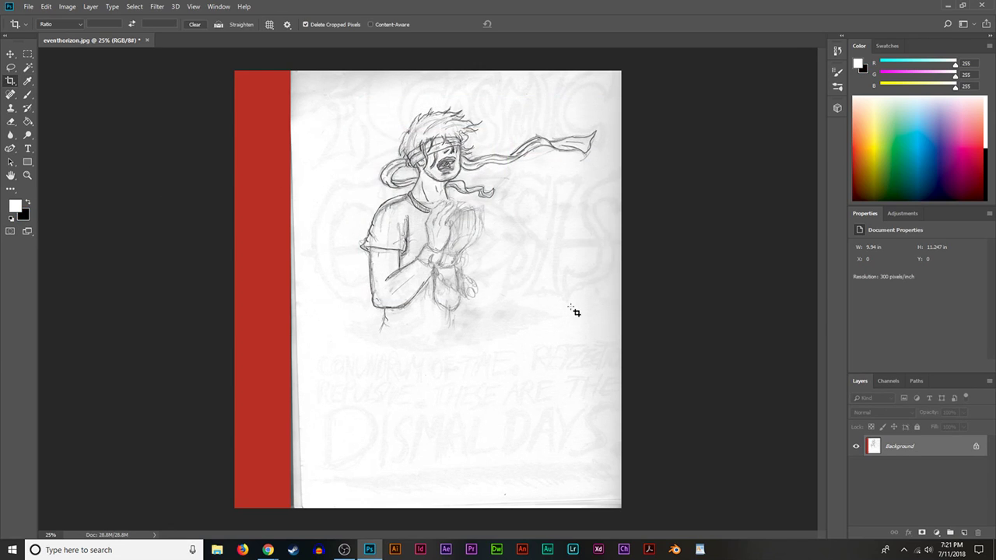
Unlock the Background layer and delete the red strip beside the page using a Magic Wand selection.
click(976, 446)
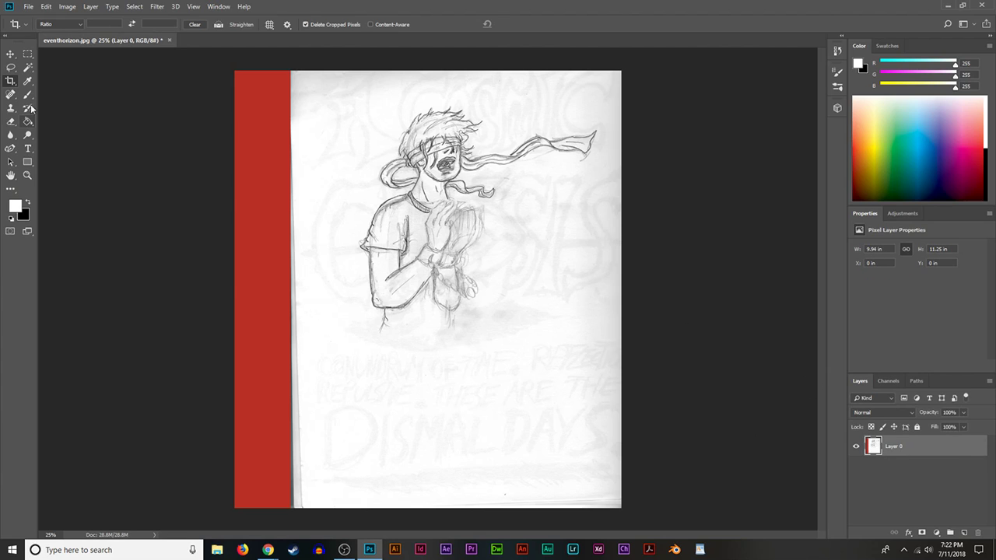
click(27, 67)
click(248, 131)
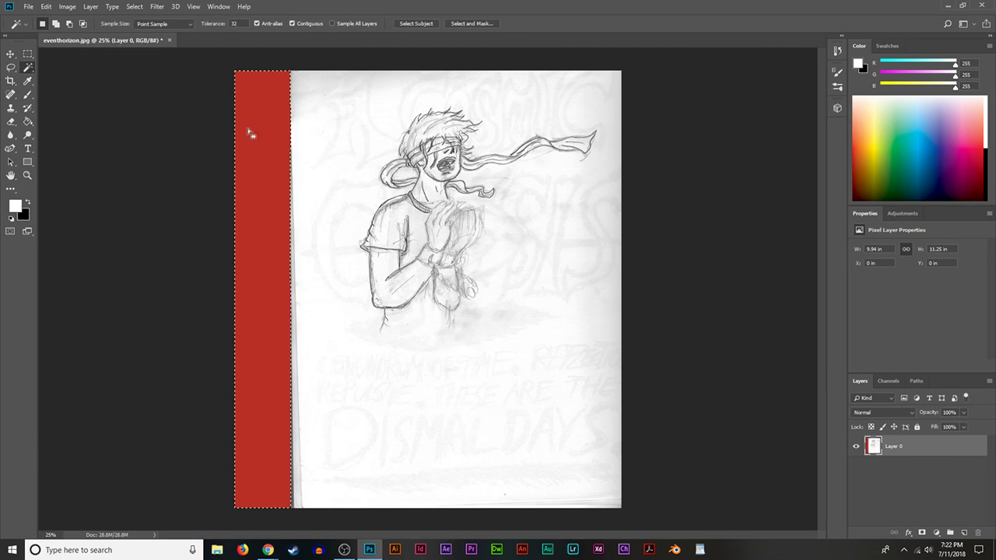
key(Delete)
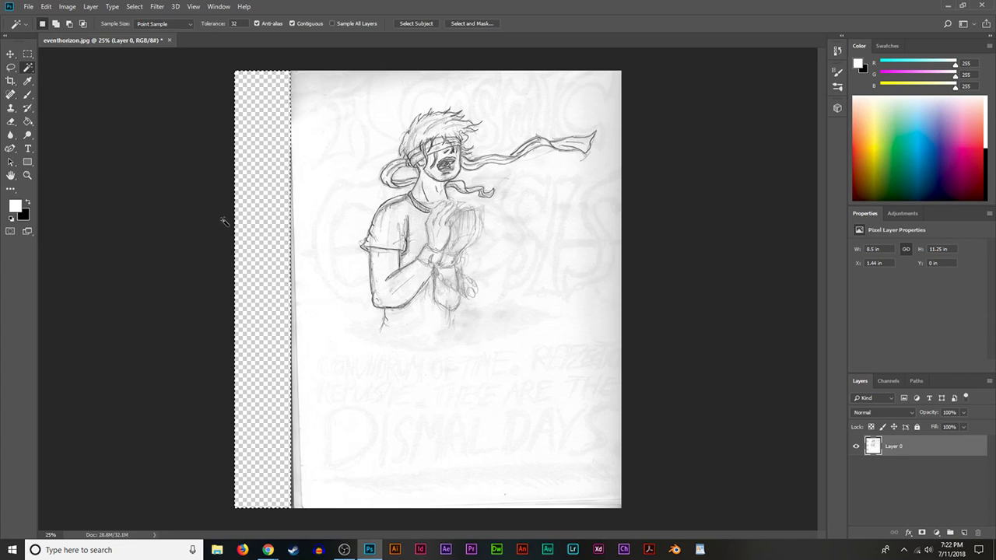
Undo the edits back to the original uncropped scan.
key(ctrl+z)
key(ctrl+alt+z)
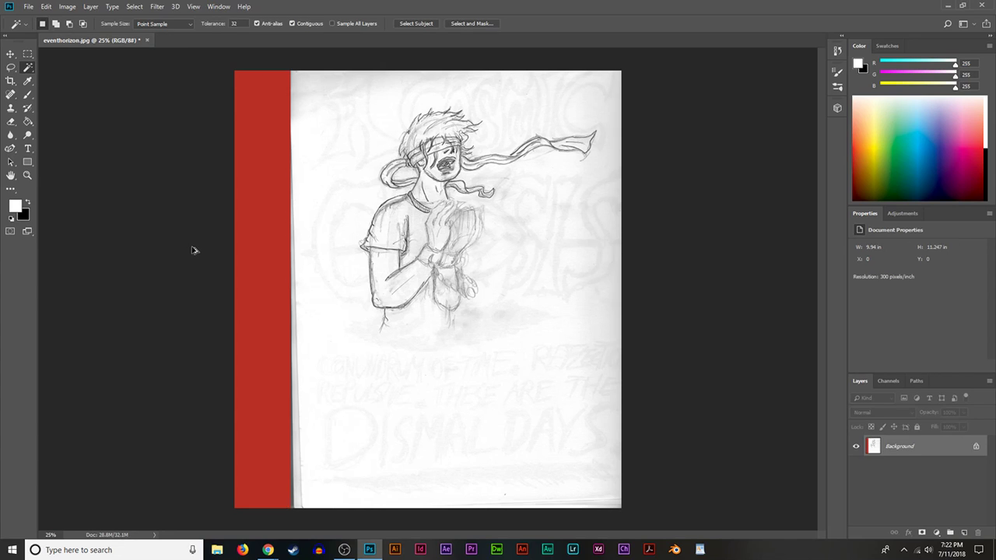
key(ctrl+alt+z)
Apply the Camera Raw filter with Contrast, Highlights and Whites at +100, and Shadows and Blacks at -100.
click(162, 8)
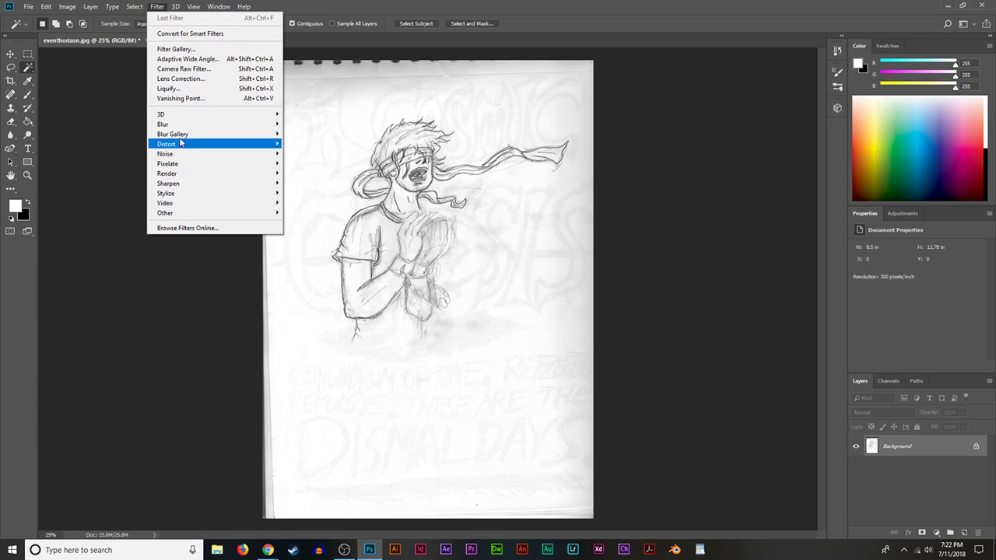
click(178, 68)
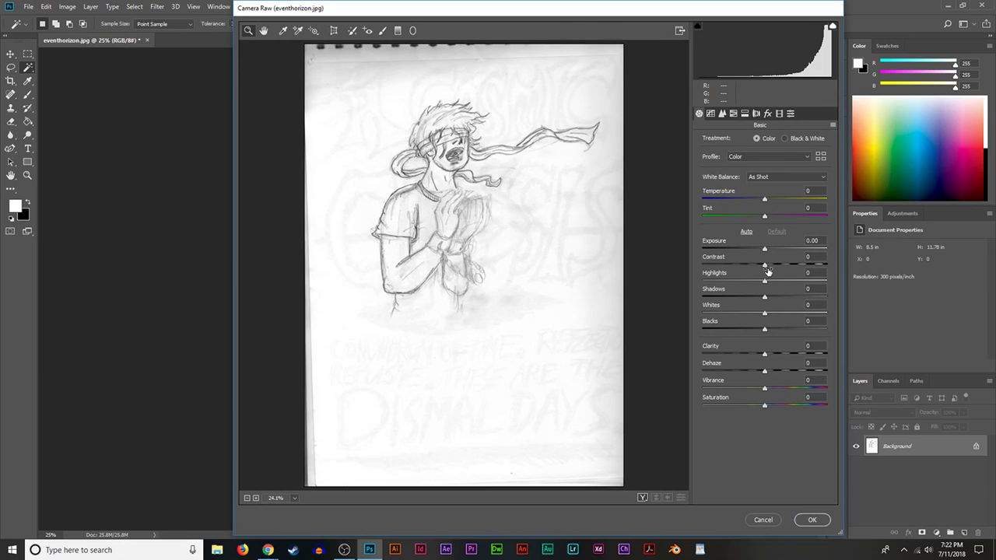
drag(765, 265, 940, 256)
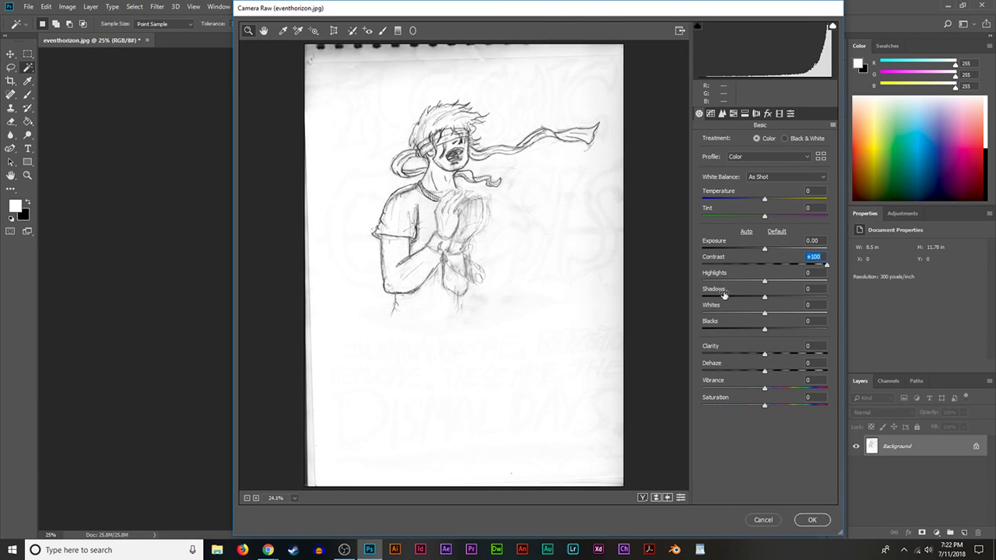
drag(764, 281, 850, 276)
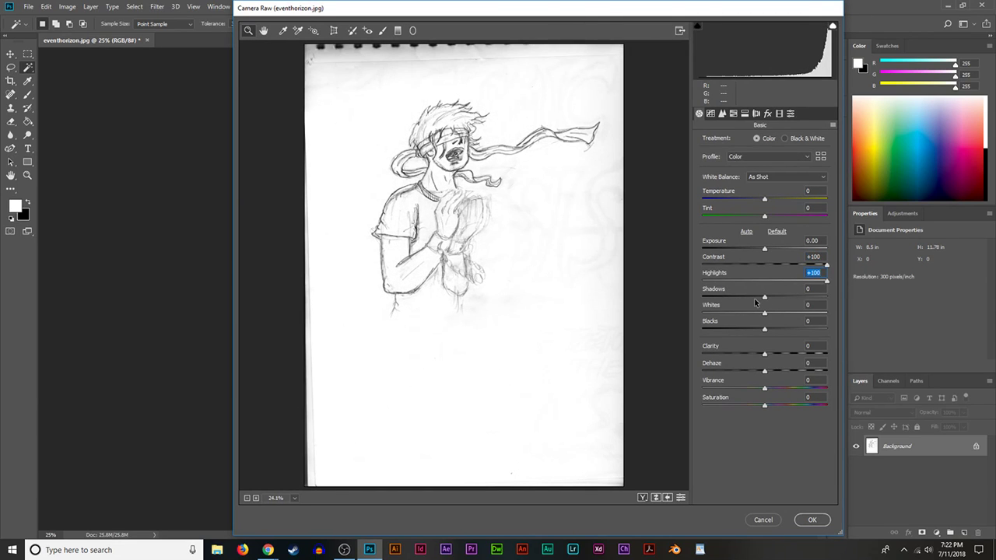
drag(761, 299, 516, 319)
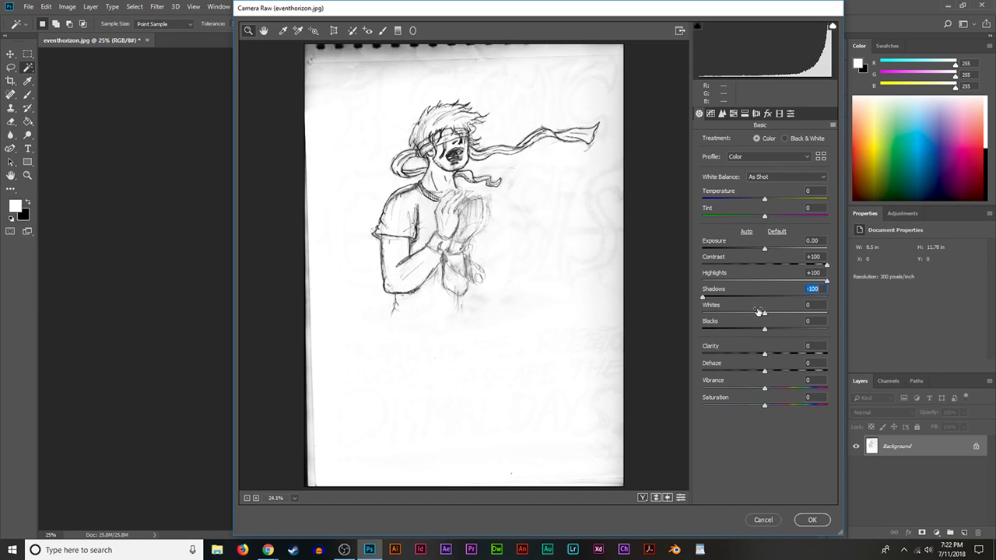
drag(764, 314, 862, 317)
drag(764, 328, 654, 333)
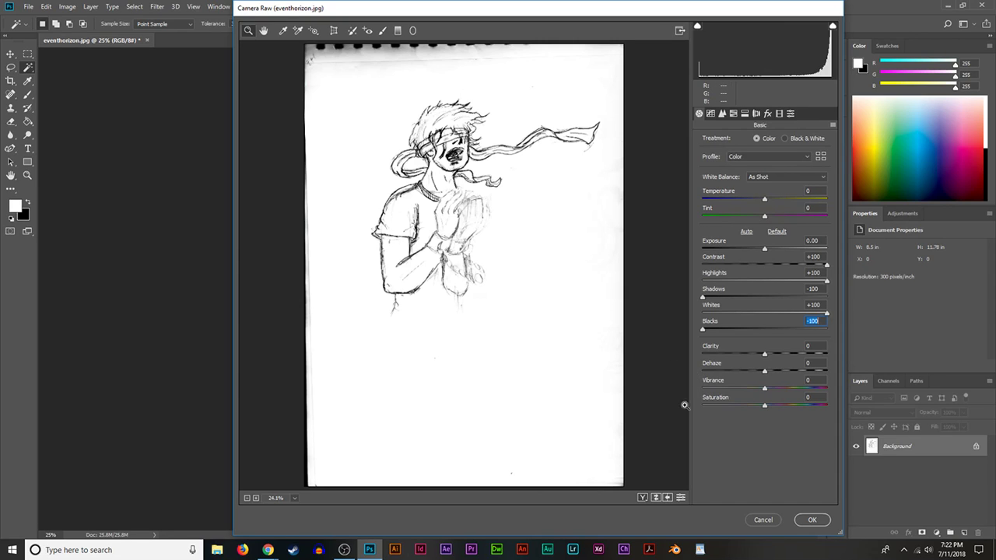
click(811, 520)
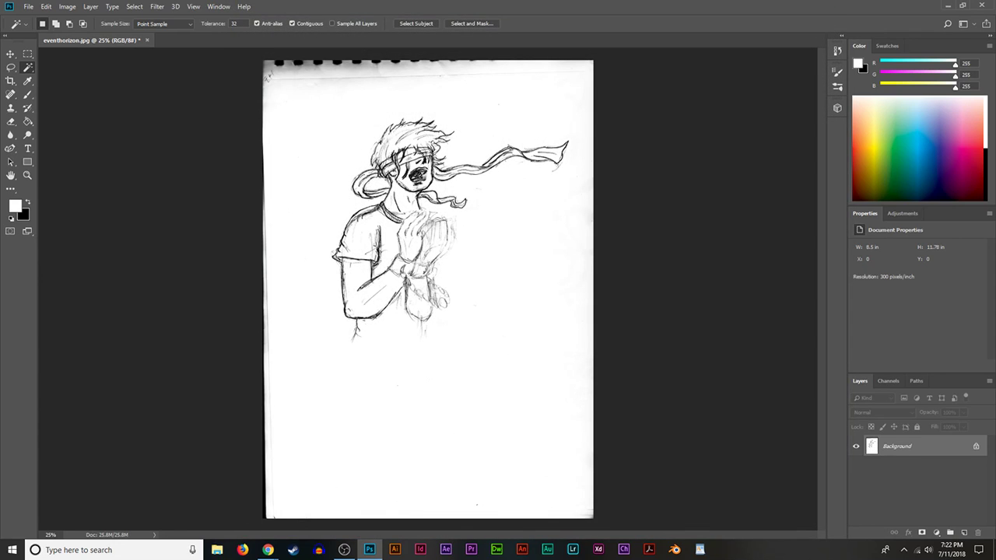
Try cropping away the binding and the empty lower page with the right edge extended, and undo that crop.
click(10, 80)
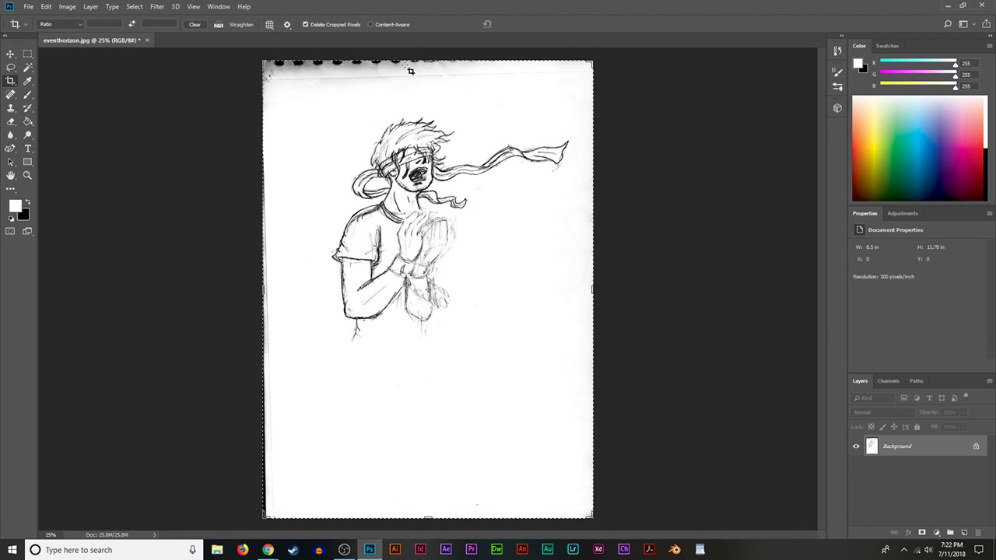
drag(417, 61, 417, 87)
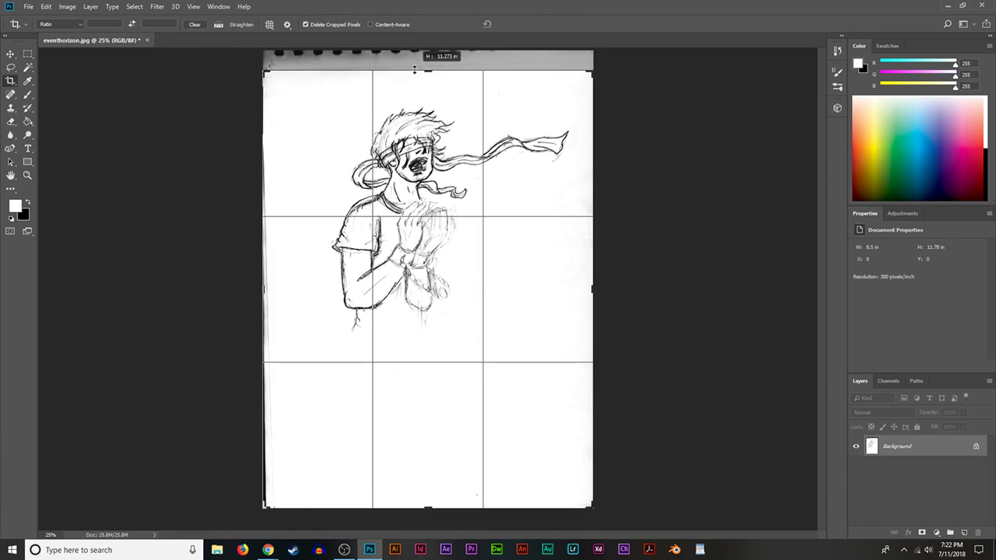
drag(593, 504, 608, 464)
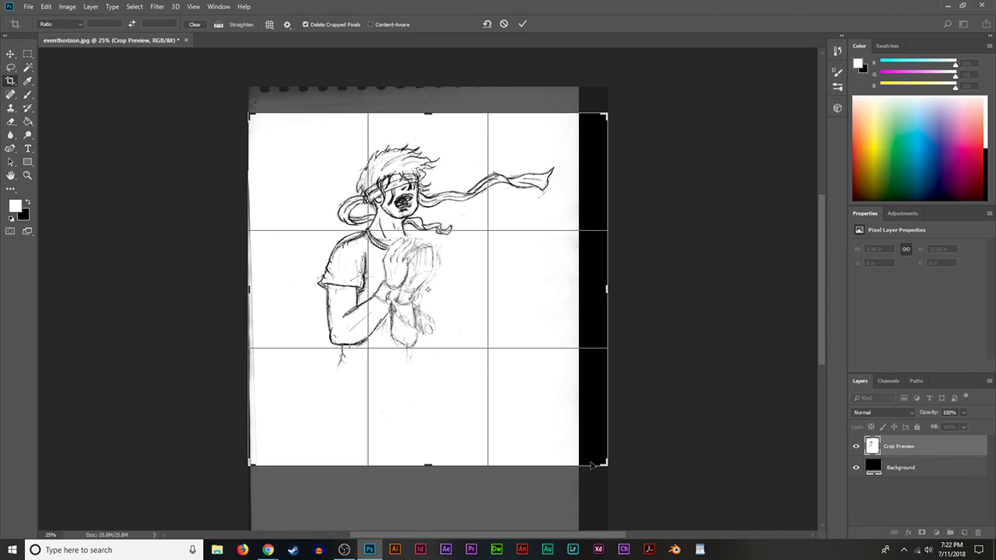
key(Return)
key(ctrl+z)
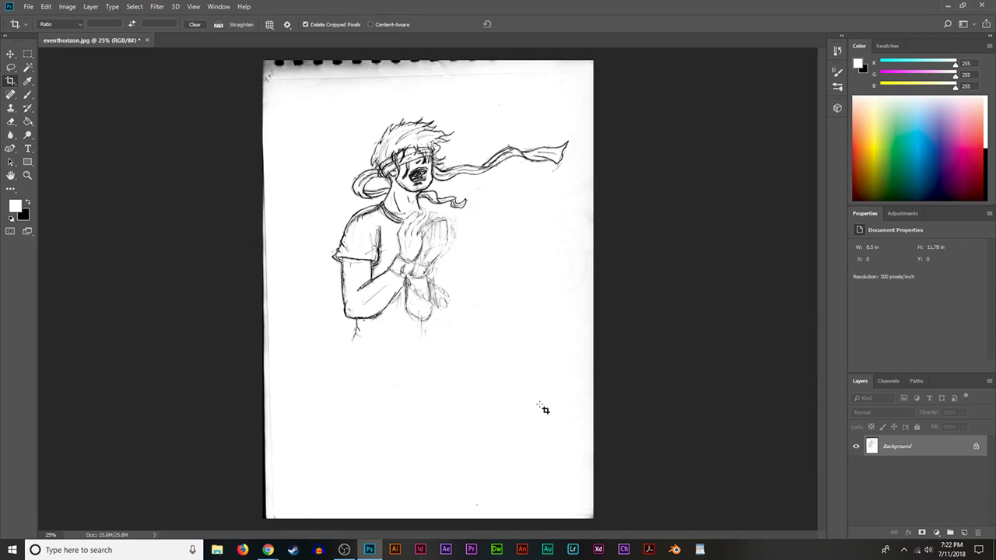
Crop the scan on all four sides to about 8.02 × 8.34 in, removing the binding and dark page edges.
click(28, 84)
click(12, 83)
drag(425, 60, 427, 87)
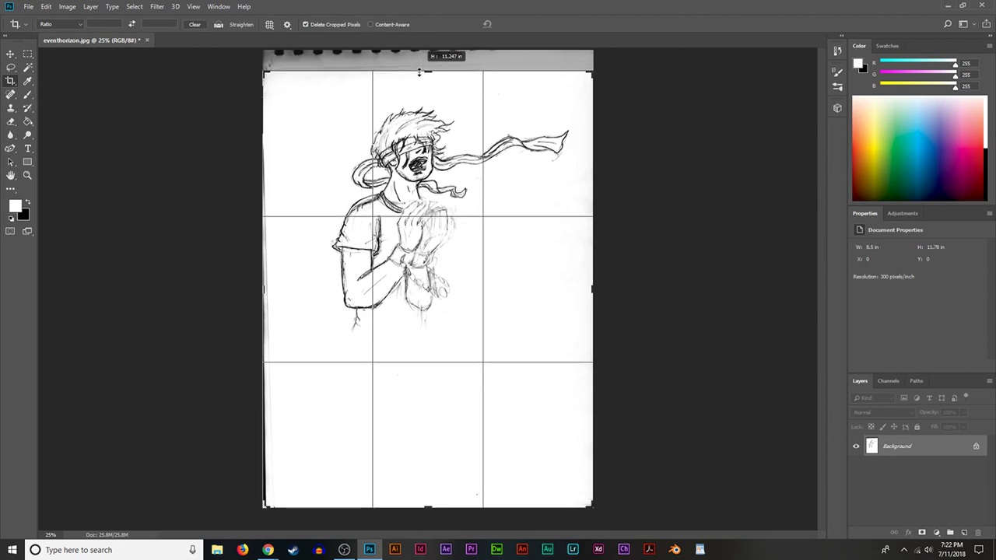
drag(436, 506, 436, 445)
drag(264, 289, 283, 277)
drag(586, 289, 579, 287)
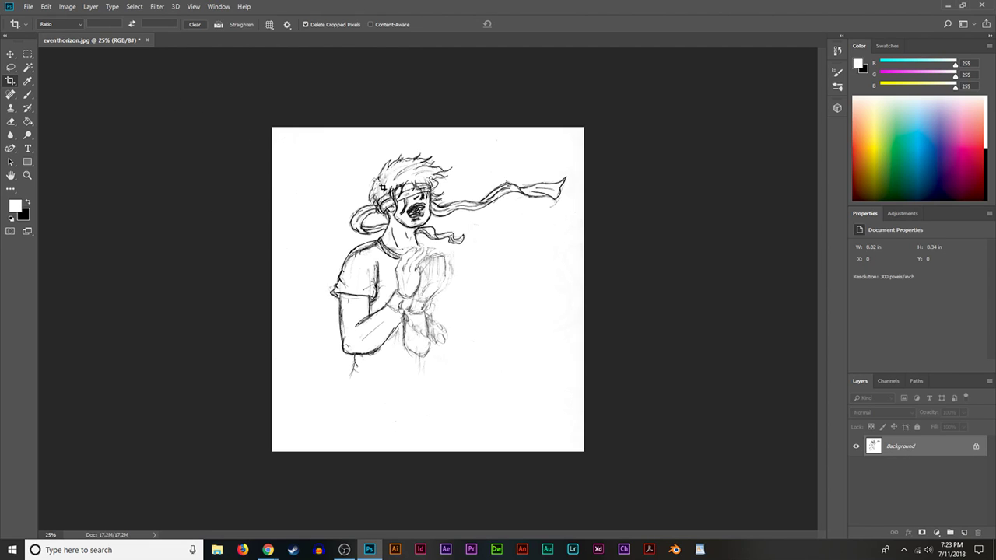
Swap the colours so white is the background colour, and extend the canvas around the drawing to about 9.19 × 9.03 in.
click(28, 205)
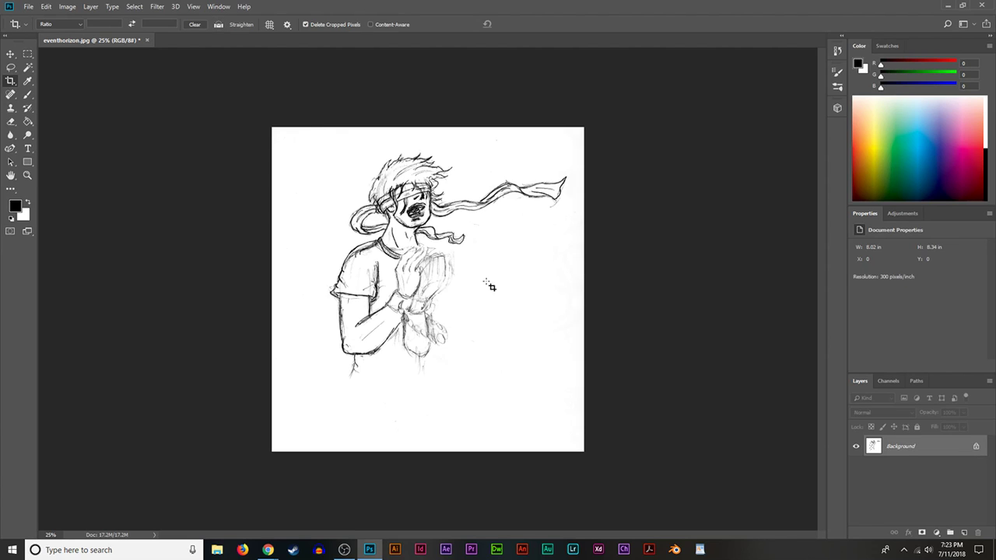
click(29, 82)
click(12, 81)
drag(269, 126, 257, 111)
drag(595, 462, 605, 464)
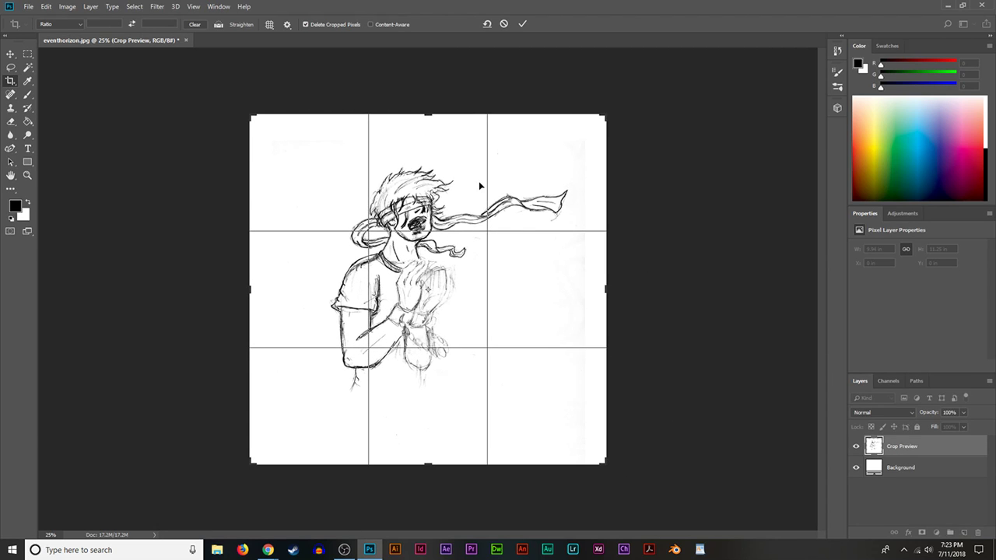
key(Return)
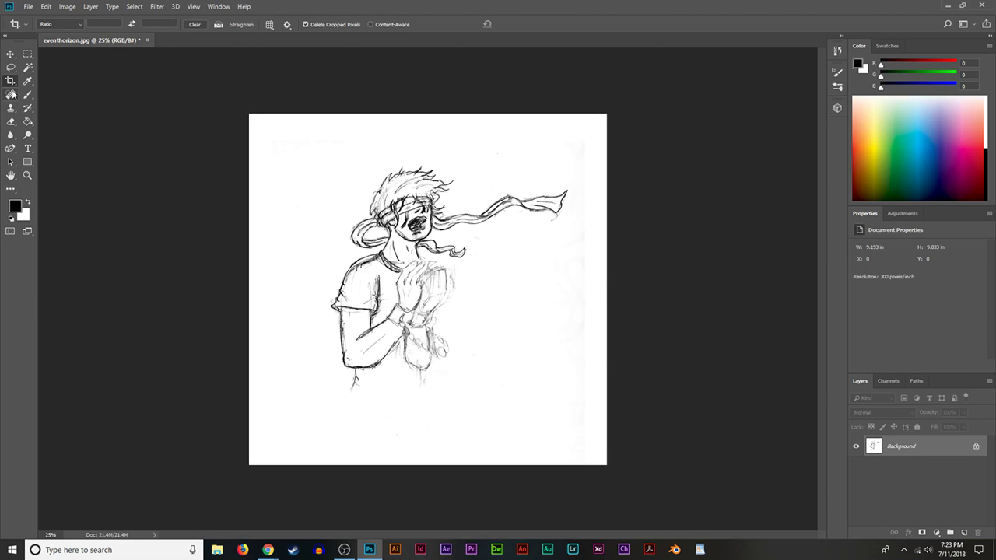
Unlock the Background layer and try erasing the faint smudges down the right side of the page, undoing the erasure.
click(12, 121)
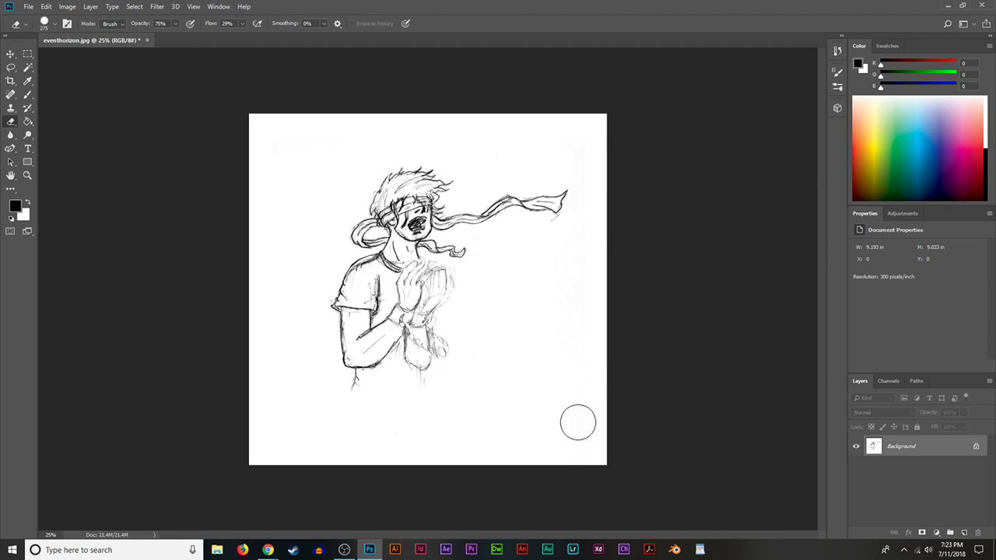
click(975, 446)
mouse_move(575, 98)
mouse_down()
mouse_move(591, 190)
mouse_move(585, 289)
mouse_move(526, 436)
mouse_up()
key(ctrl+z)
Sample the paper's white as the foreground colour and set the soft round brush size to 354 px.
click(28, 81)
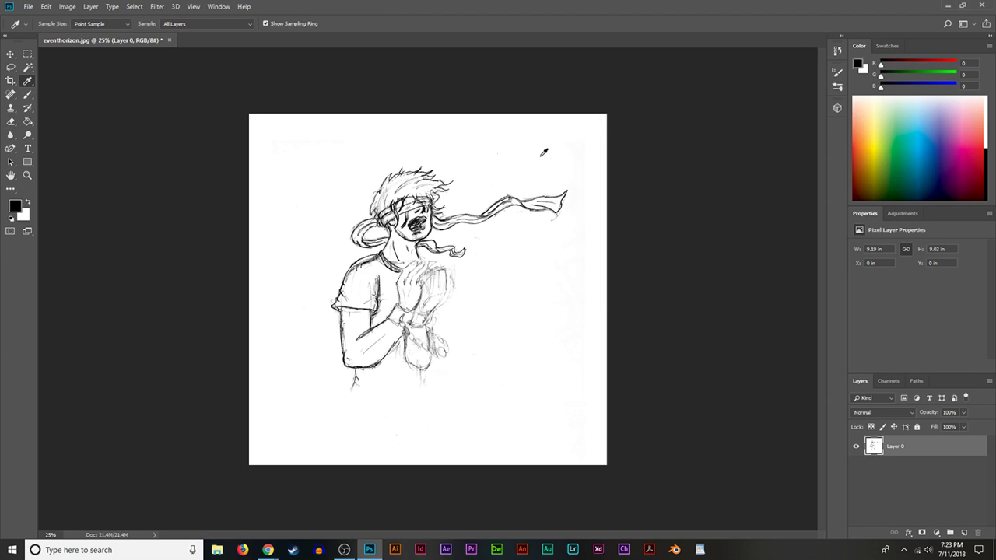
click(541, 154)
click(27, 94)
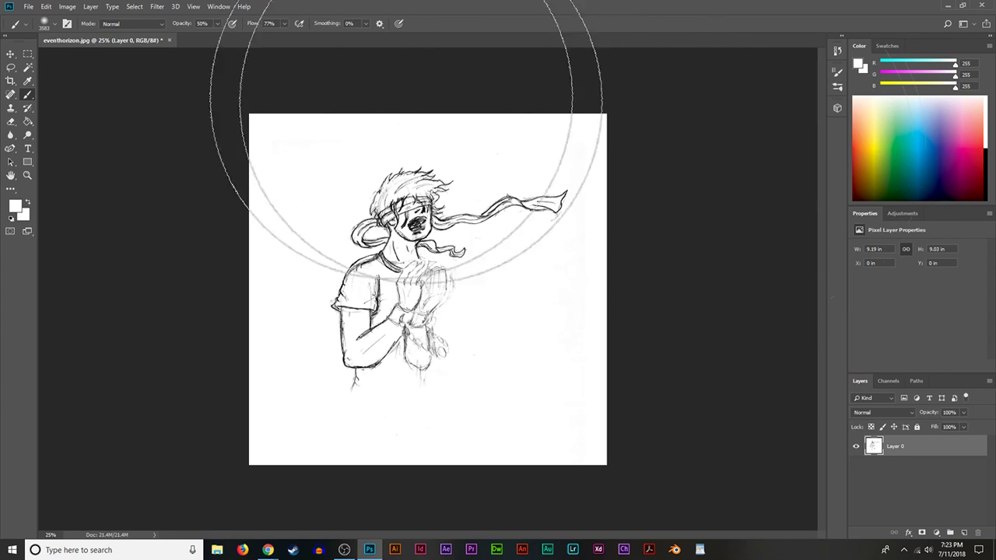
click(54, 22)
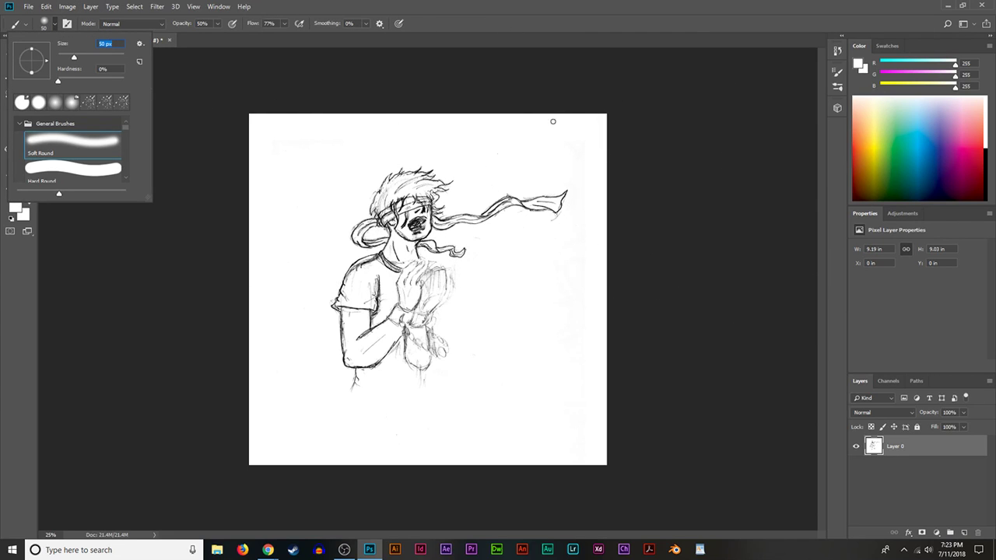
drag(74, 56, 91, 57)
text(354)
key(Return)
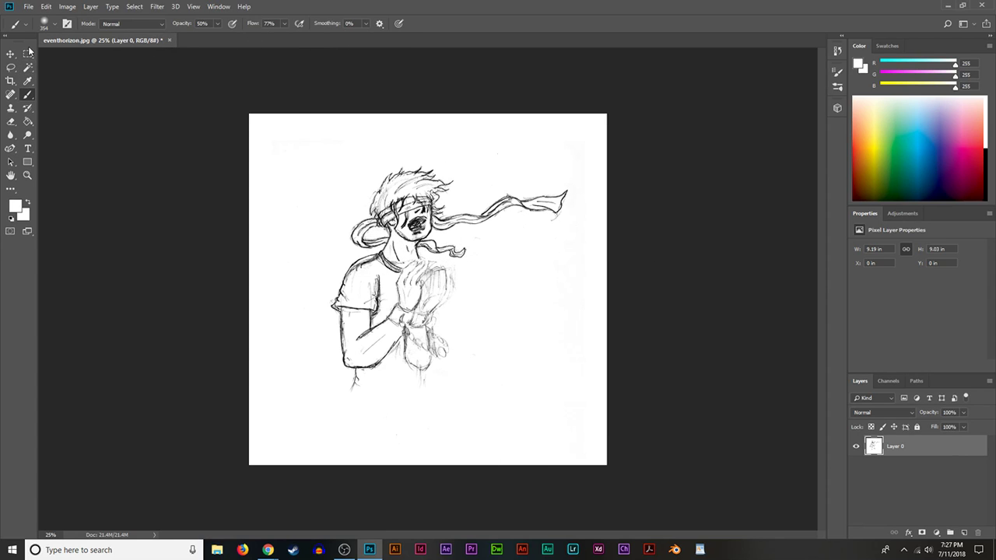
Set the brush opacity to 100%.
key(ctrl+plus)
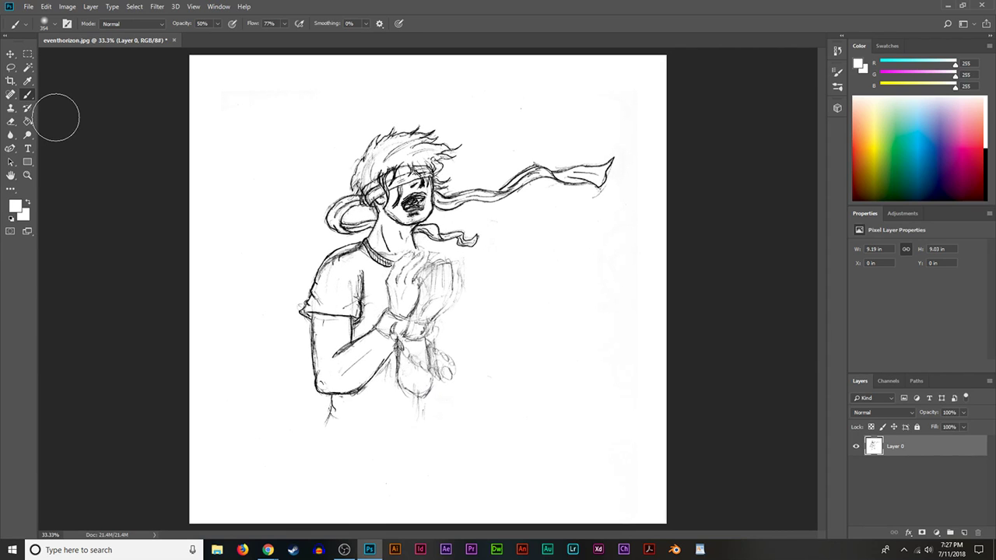
key(ctrl+plus)
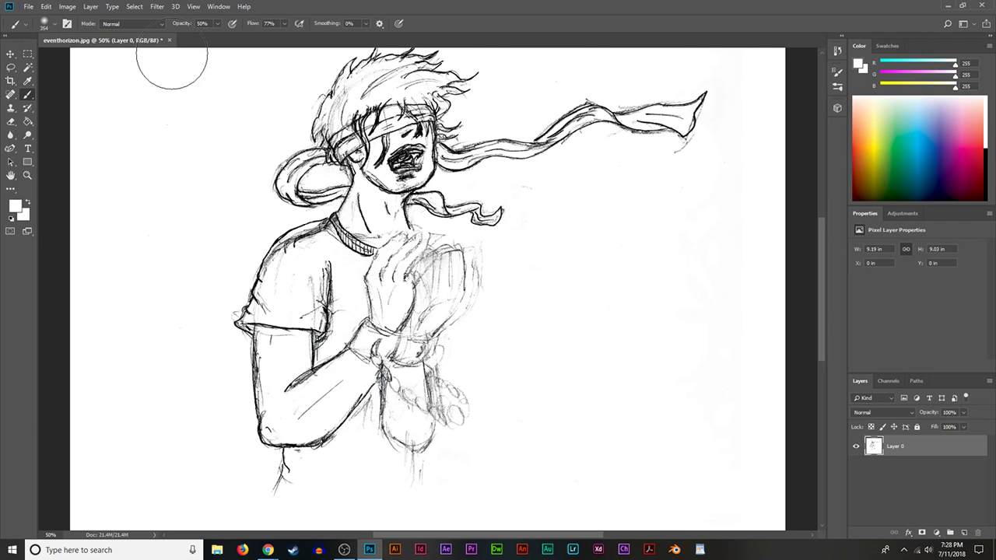
click(218, 24)
drag(217, 35, 284, 52)
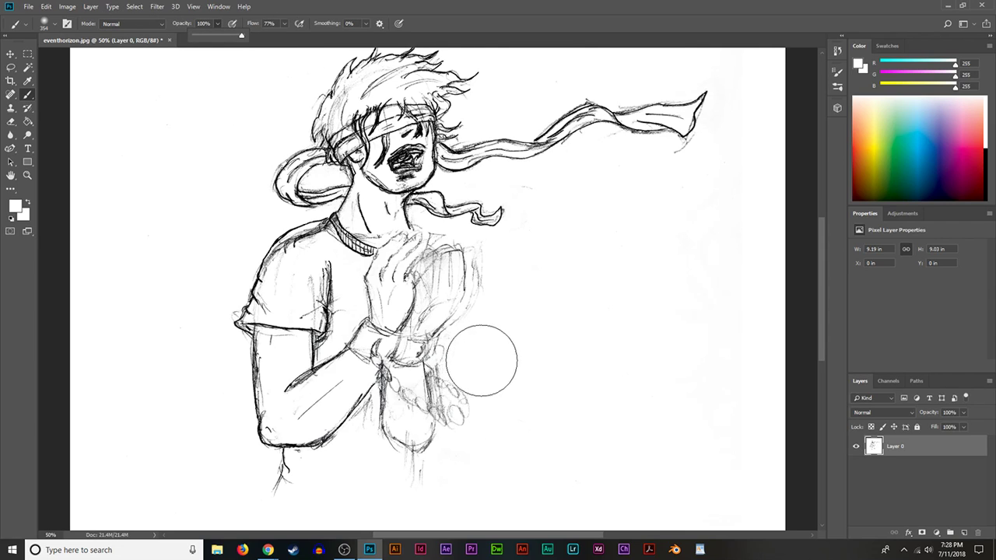
click(566, 428)
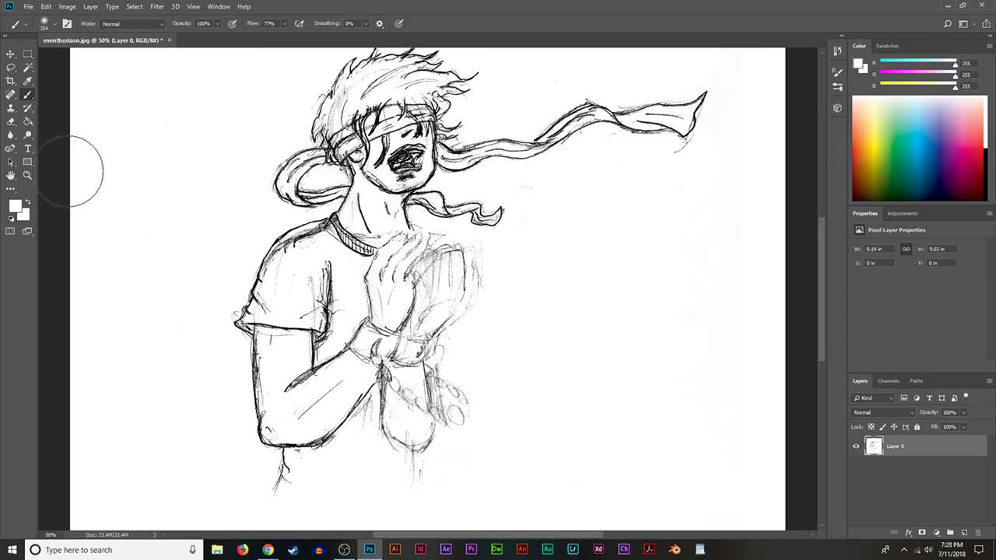
Trace a closed Magnetic Lasso selection around the whole figure, including the hair, both headband tails, the hands and the torso.
click(28, 53)
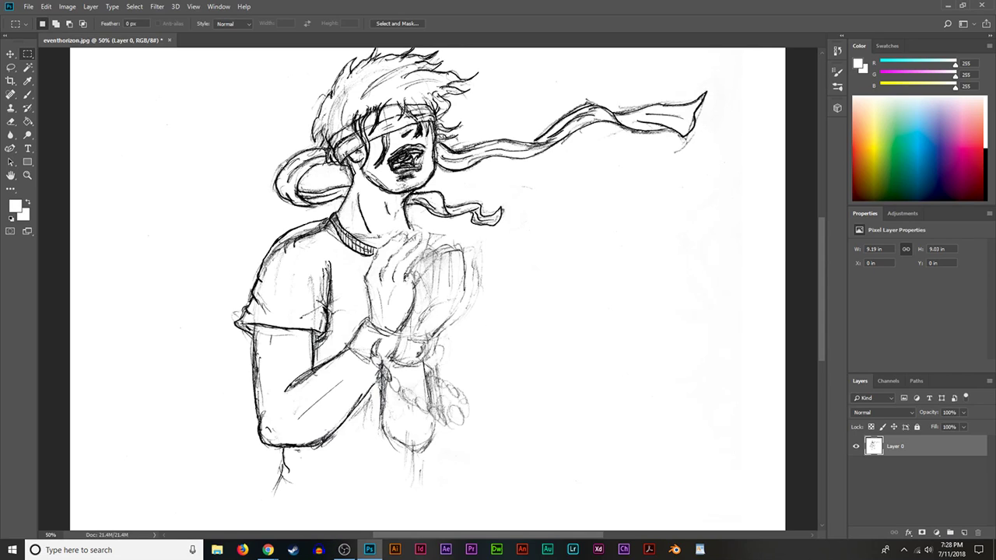
click(9, 72)
click(63, 87)
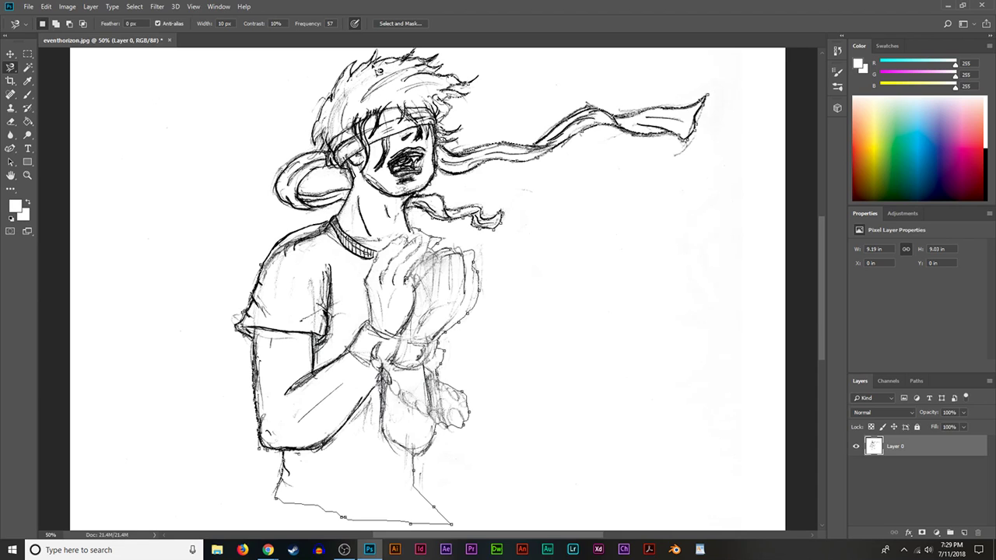
scroll(383, 57, up, 2)
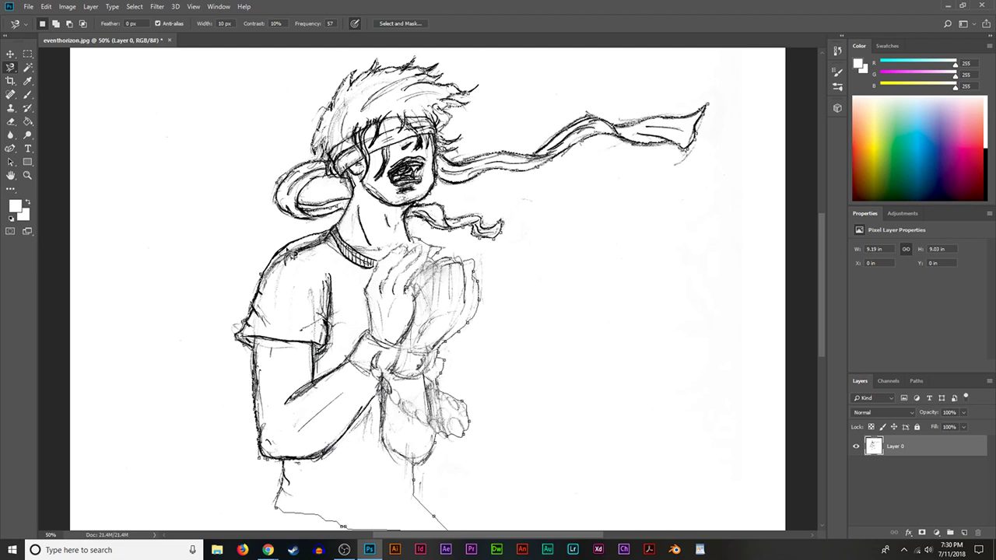
click(262, 277)
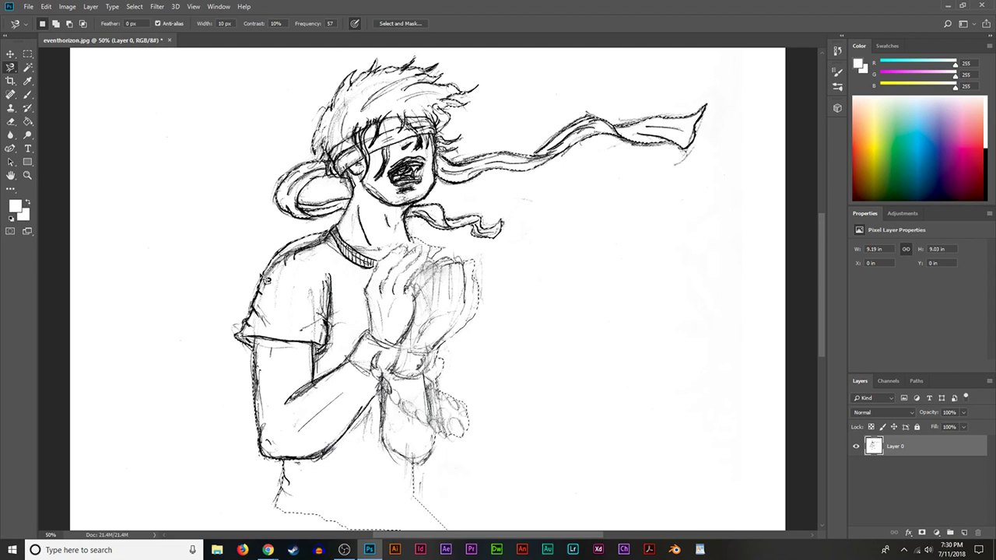
Add the missed lower edge of the headband's loop behind the neck to the selection with the freehand Lasso.
right_click(14, 69)
click(32, 67)
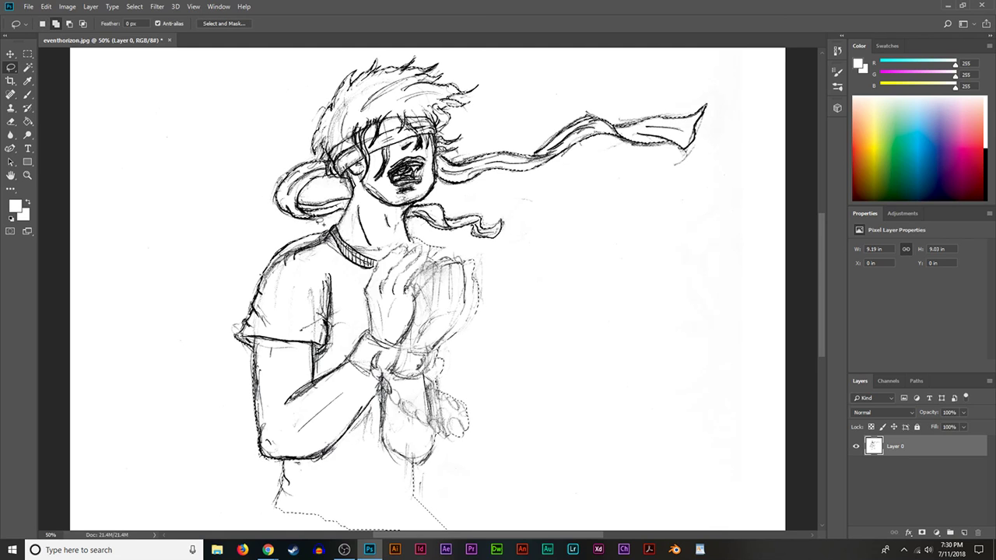
drag(317, 212, 301, 221)
Subtract the gap enclosed by the headband's loop behind the neck from the selection with the Magnetic Lasso.
key(ctrl+plus)
scroll(400, 262, up, 1)
scroll(482, 289, up, 5)
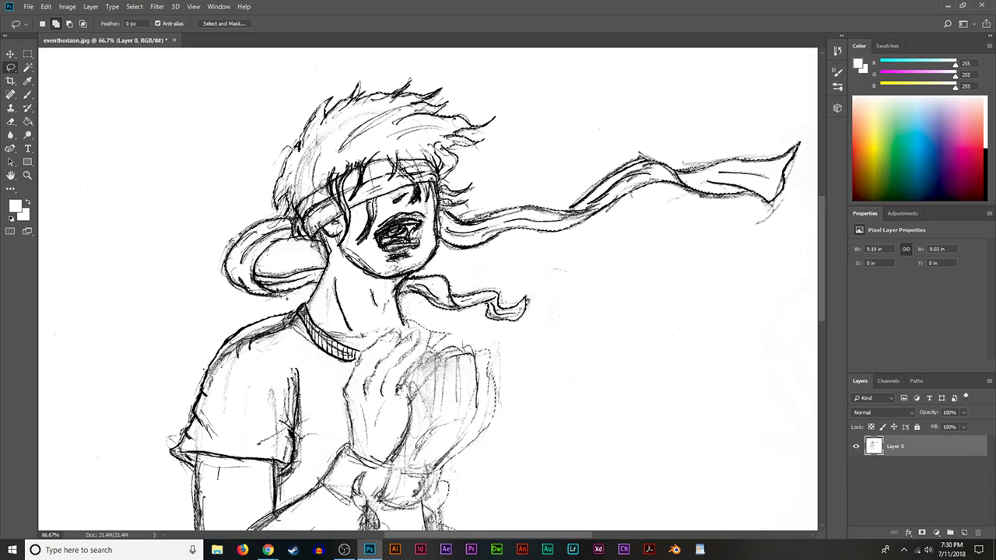
click(10, 67)
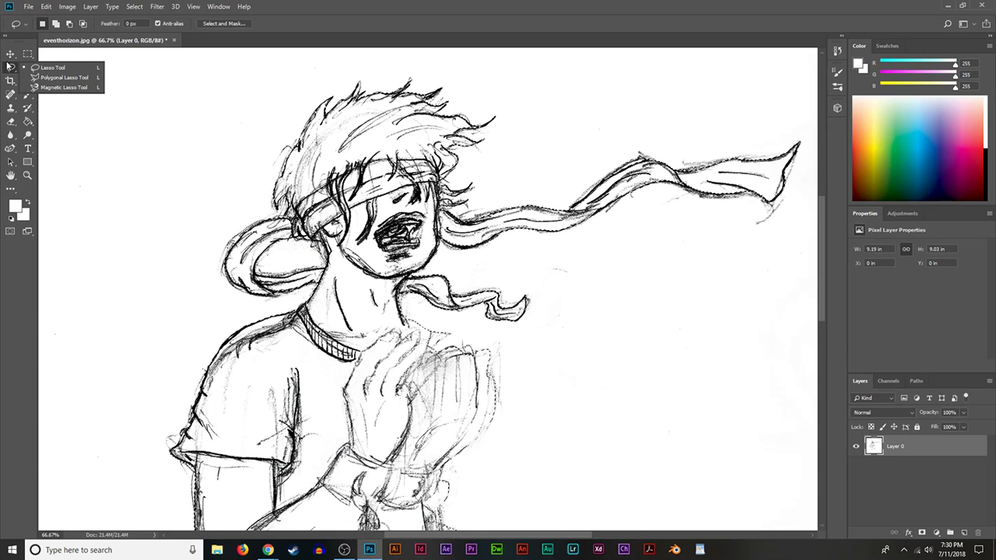
click(35, 87)
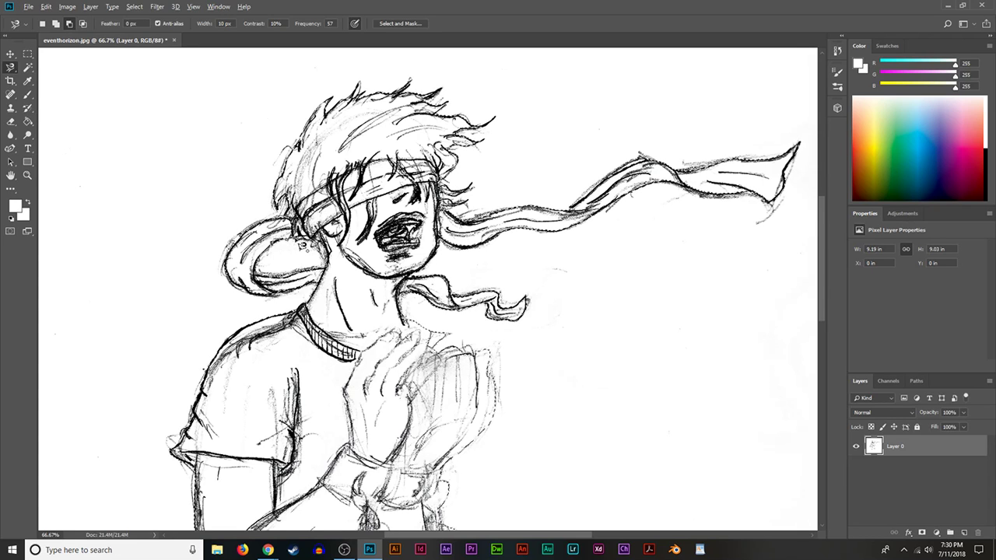
scroll(399, 317, down, 2)
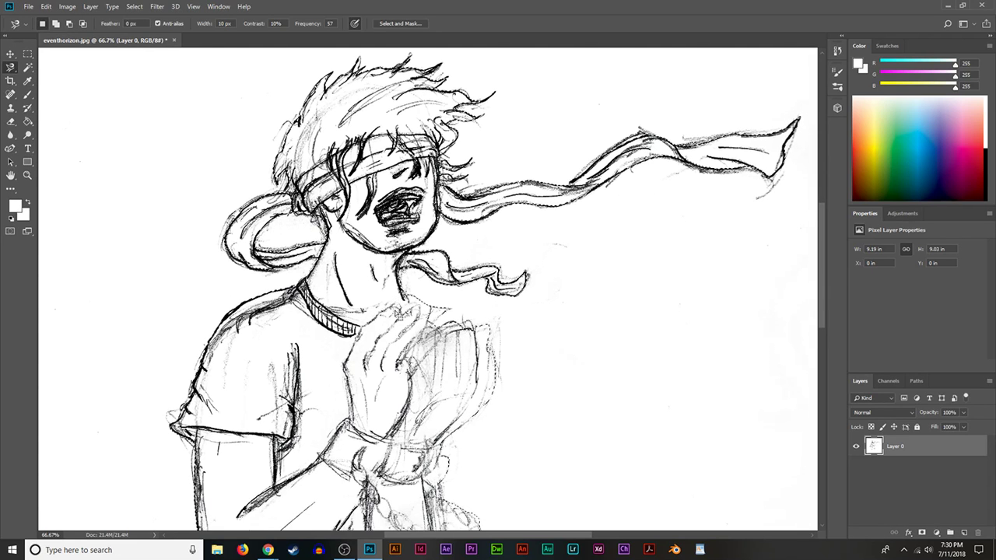
Cut the selected figure out of Layer 0.
key(Delete)
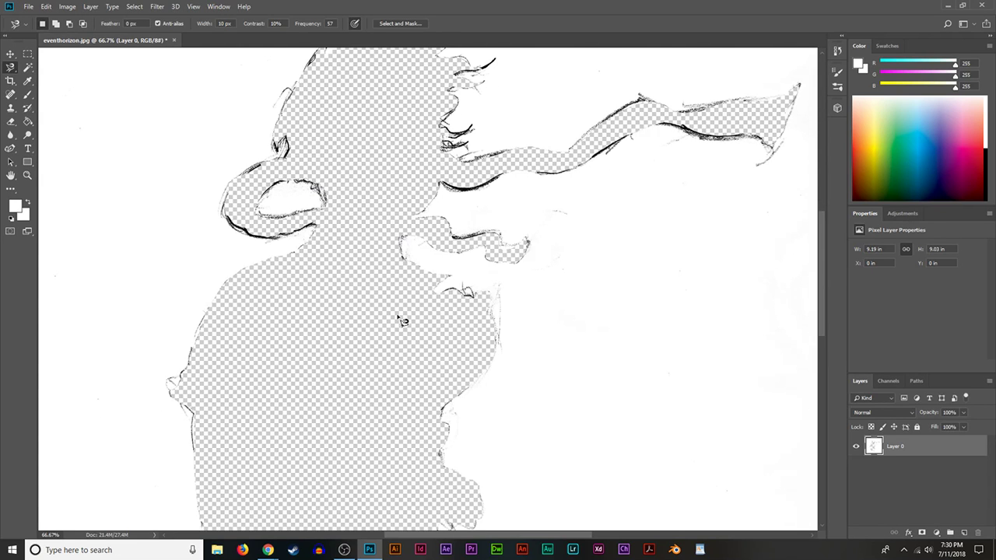
key(ctrl+minus)
key(ctrl+minus)
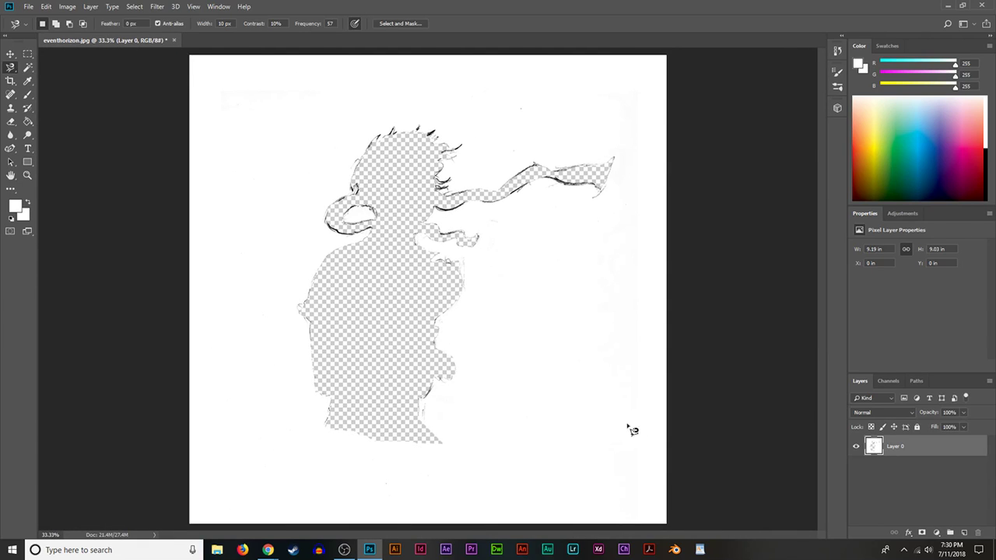
Set the brush flow to 100% and paint Layer 0 white over the cut-out hole, leftover outlines and smudges.
click(28, 94)
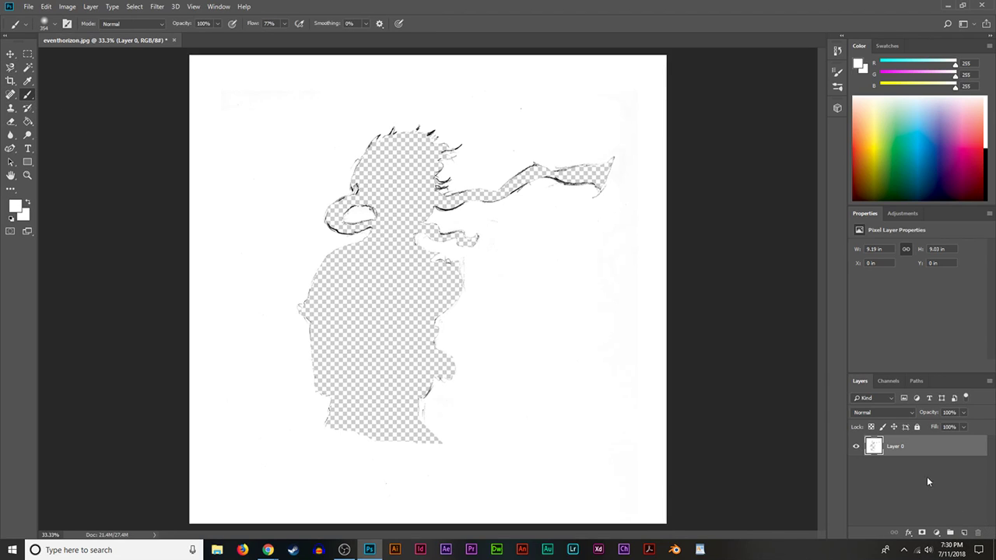
click(284, 23)
click(297, 36)
mouse_move(485, 165)
mouse_down()
mouse_move(287, 176)
mouse_move(482, 156)
mouse_move(462, 127)
mouse_move(518, 100)
mouse_move(595, 120)
mouse_move(709, 171)
mouse_up()
mouse_move(322, 207)
mouse_down()
mouse_move(62, 294)
mouse_move(466, 269)
mouse_move(361, 291)
mouse_move(165, 377)
mouse_move(203, 394)
mouse_move(173, 383)
mouse_move(131, 425)
mouse_move(38, 429)
mouse_move(215, 413)
mouse_move(265, 490)
mouse_move(217, 459)
mouse_move(363, 424)
mouse_move(605, 322)
mouse_move(545, 98)
mouse_move(438, 172)
mouse_move(228, 214)
mouse_move(214, 294)
mouse_up()
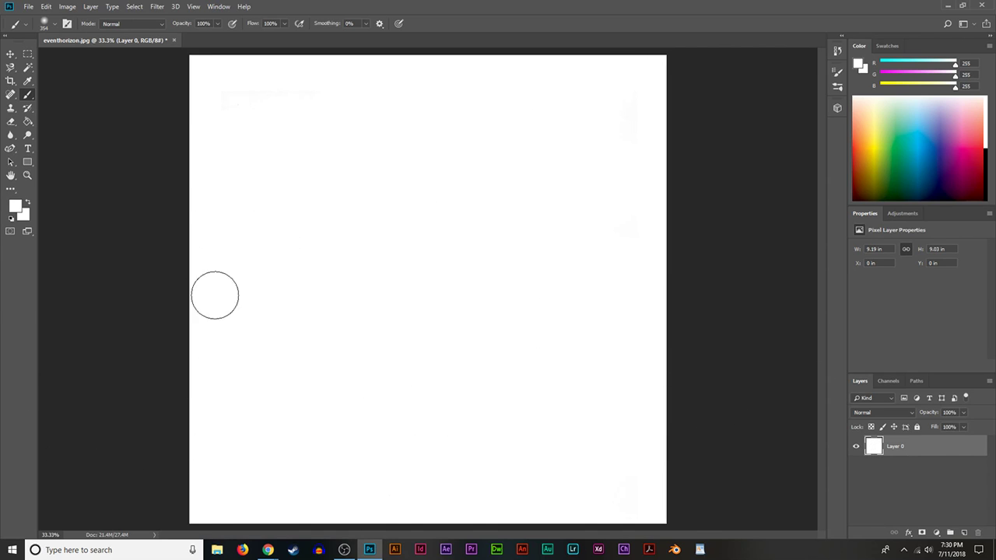
Paste the cut figure onto a new layer, and move it closer to the canvas centre with Layer 0 hidden.
click(965, 533)
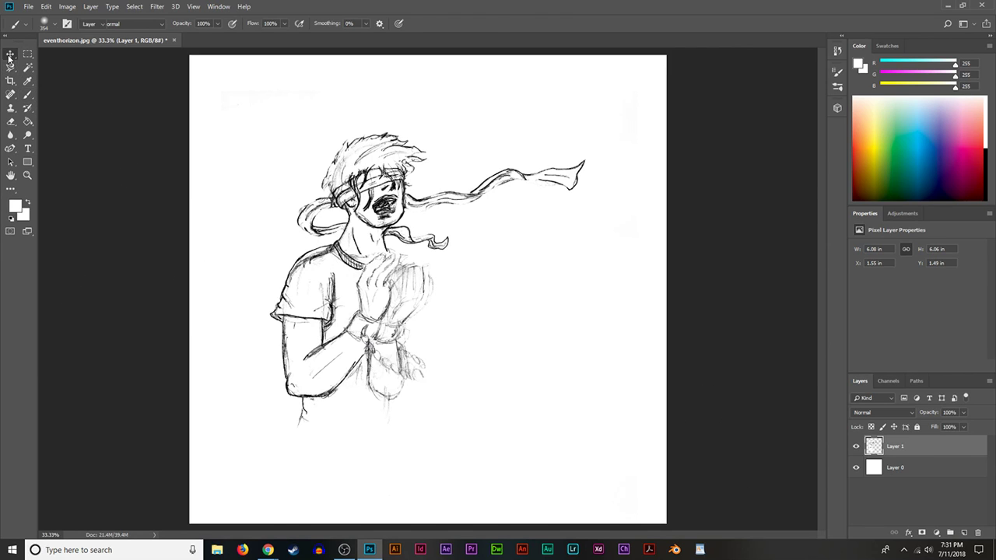
click(11, 54)
click(855, 468)
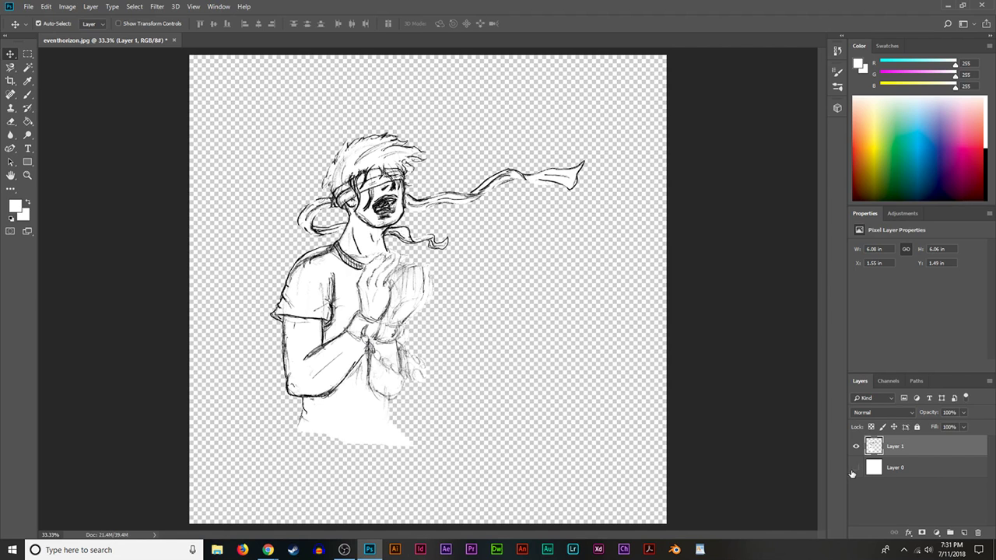
drag(362, 255, 401, 244)
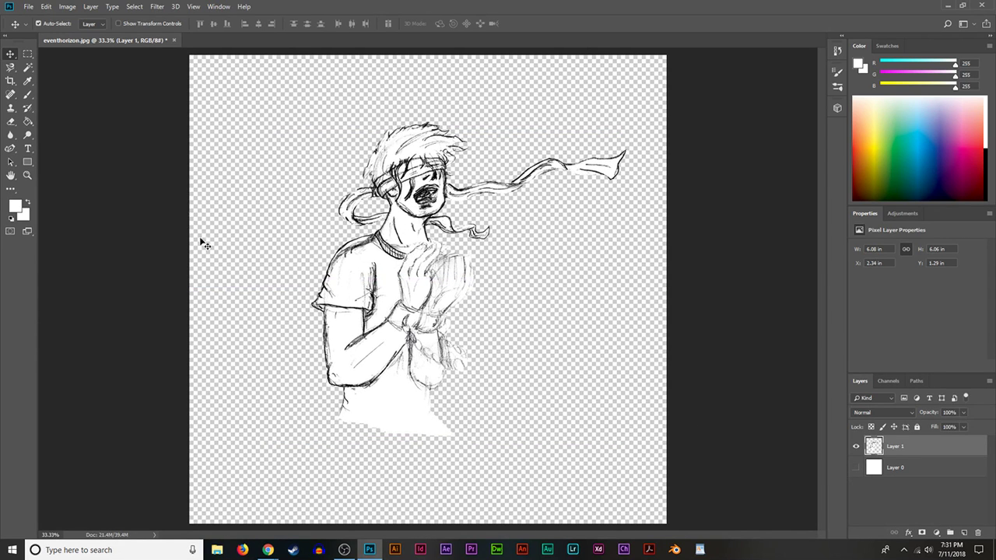
Pick a red foreground colour (R 239, G 64, B 47) for the brush.
click(29, 94)
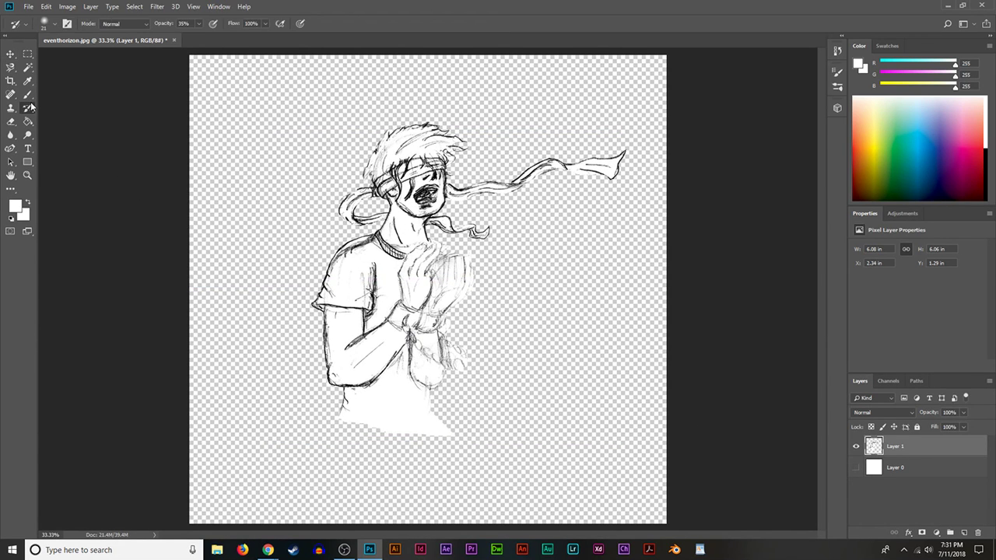
click(56, 26)
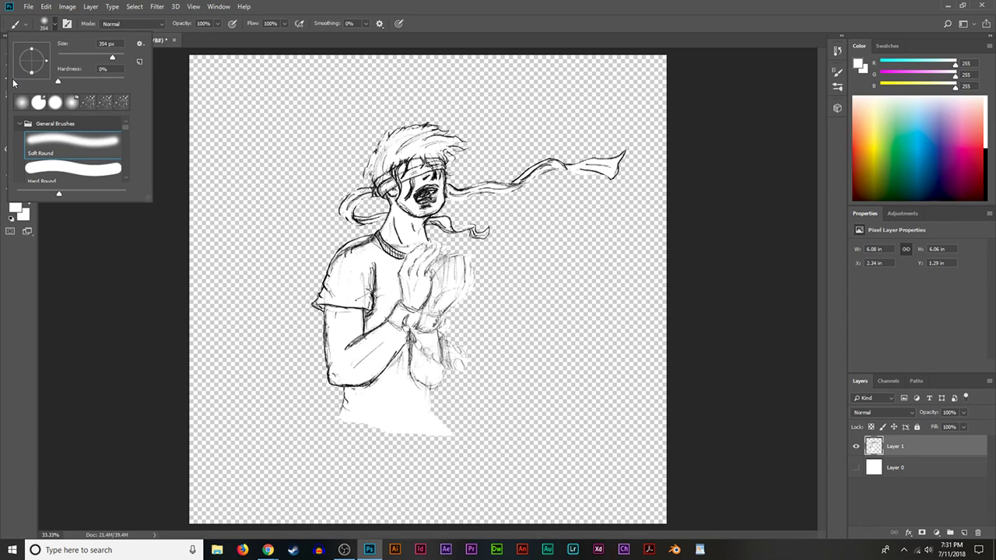
click(858, 146)
mouse_move(858, 145)
mouse_down()
mouse_move(858, 167)
mouse_move(851, 139)
mouse_up()
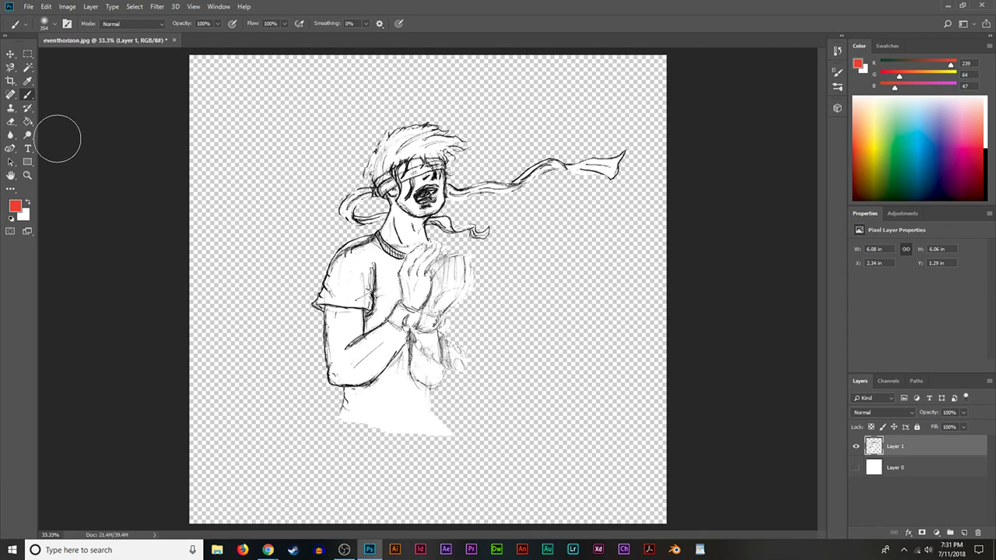
Open Arrival of Apollyon - Dismal Days.jpg, sample its blindfold's red as the foreground colour, and return to eventhorizon.jpg.
click(28, 7)
click(88, 26)
drag(297, 12, 0, 109)
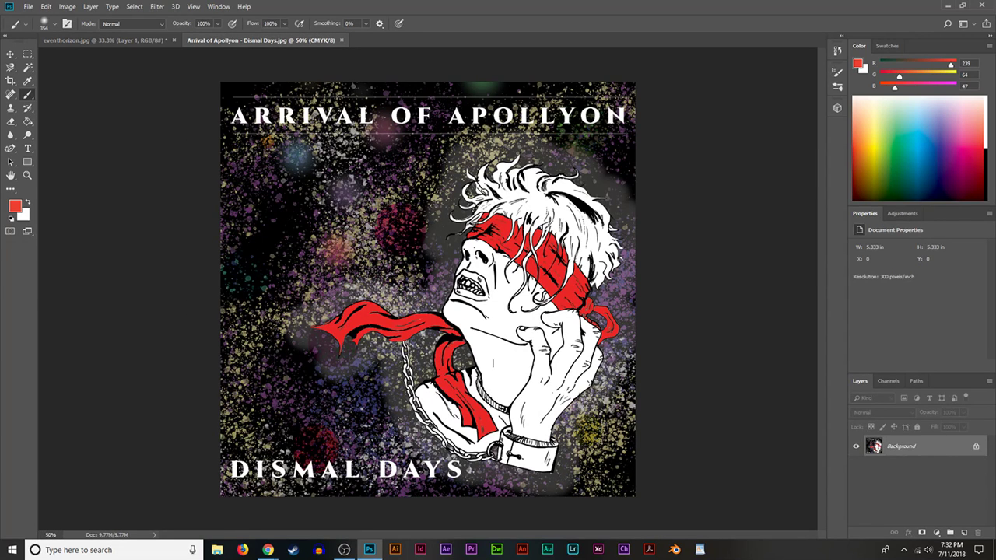
click(28, 80)
click(506, 234)
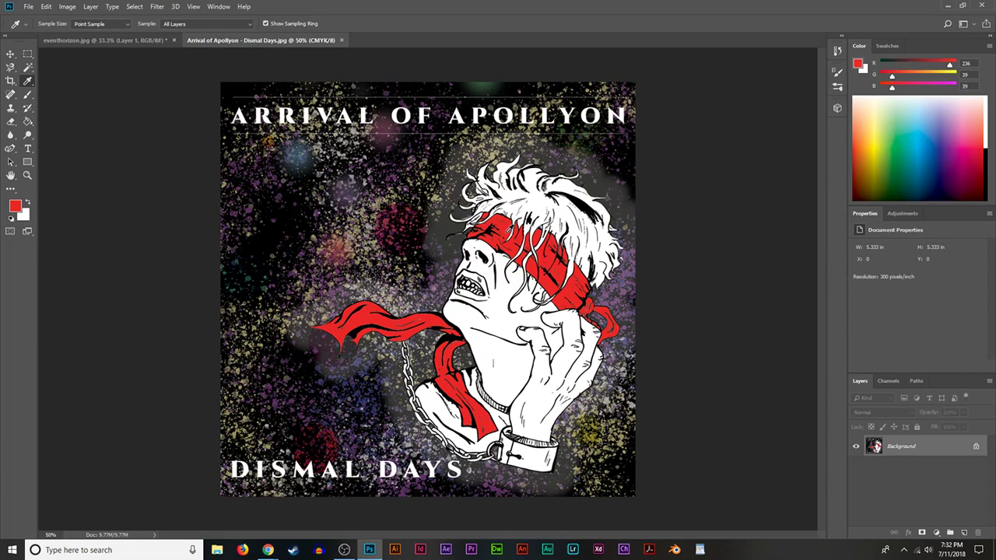
click(146, 44)
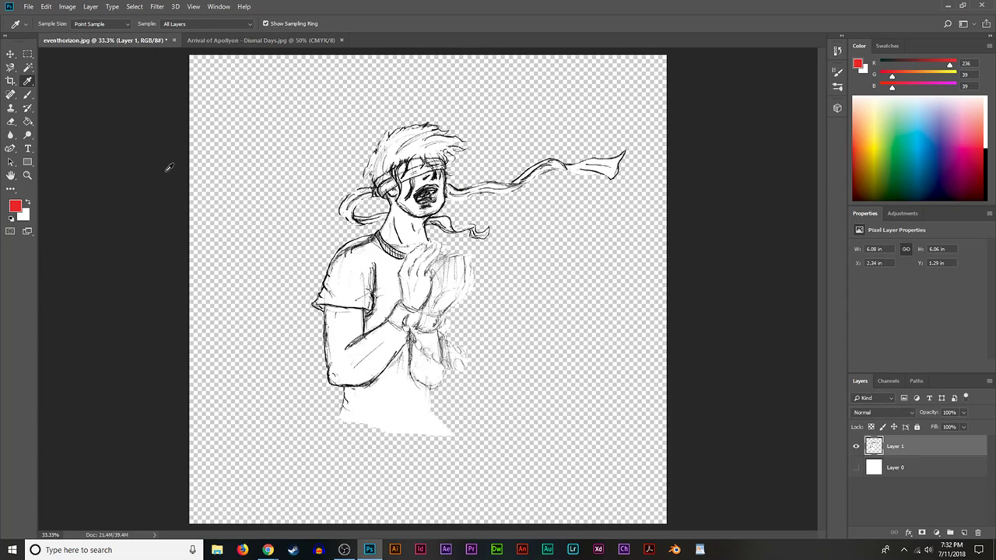
Select the white areas inside the headband's loop and its short lower tail with the Magic Wand at tolerance 32.
click(28, 68)
key(ctrl+plus)
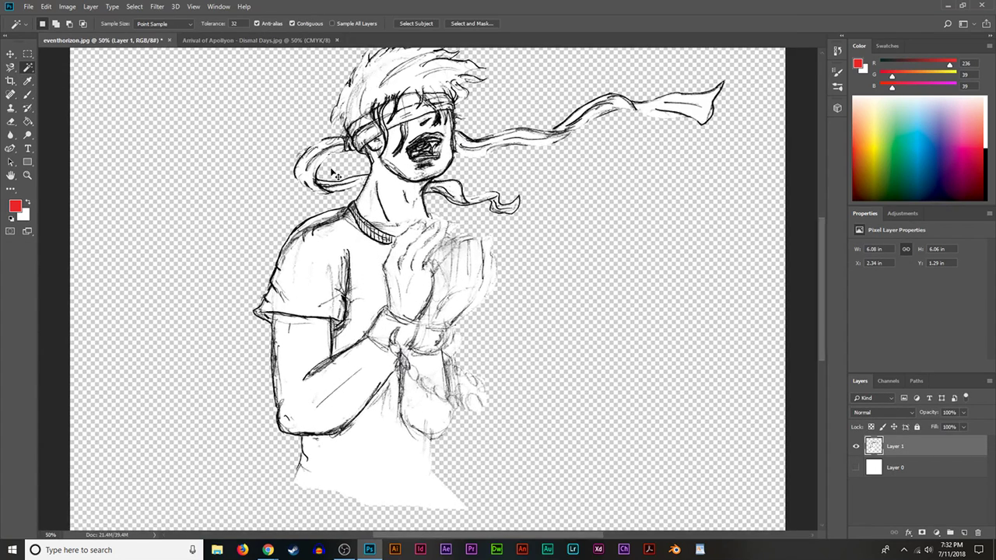
click(308, 165)
shift+click(357, 183)
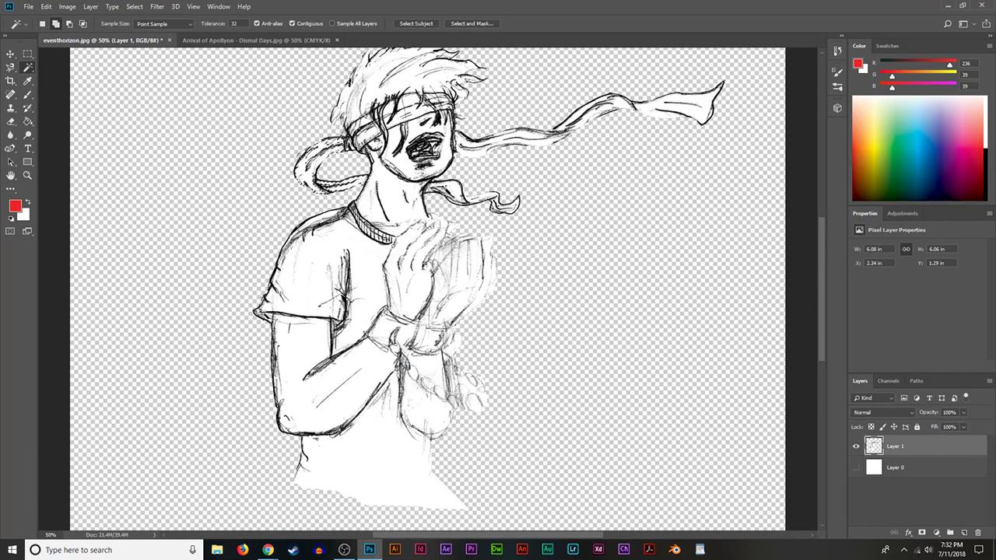
shift+click(479, 203)
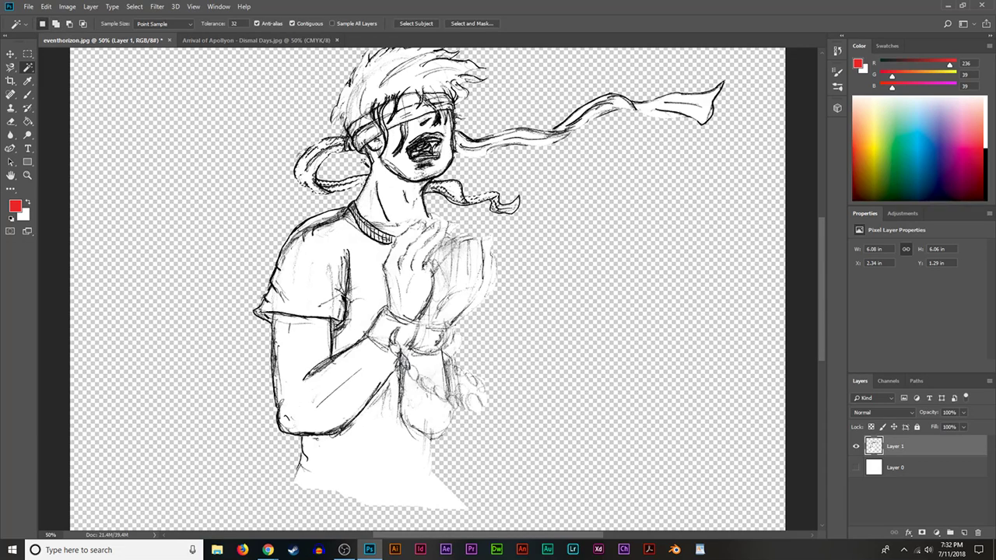
Add the white areas of the long trailing headband tail and the blindfold across the face to the selection.
scroll(289, 141, up, 2)
key(ctrl+plus)
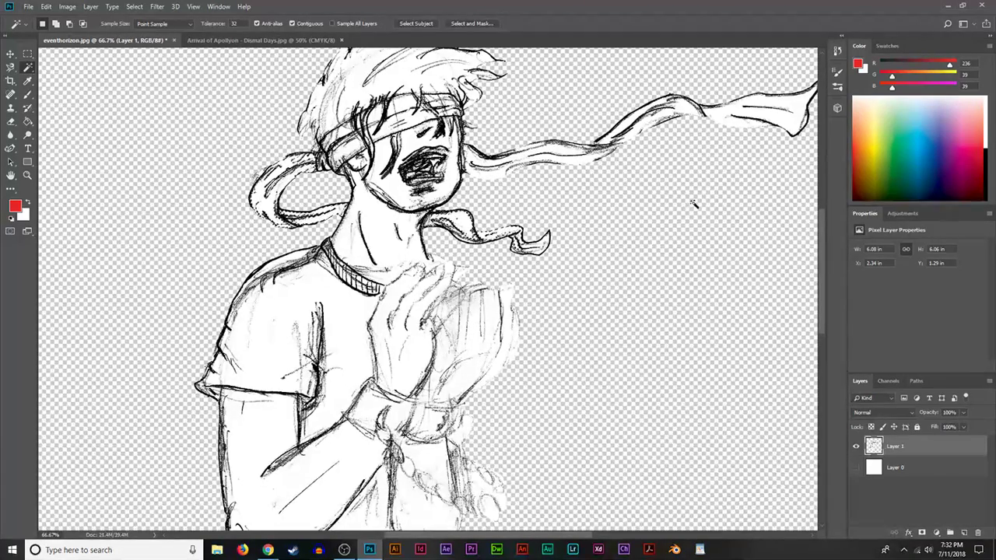
click(503, 173)
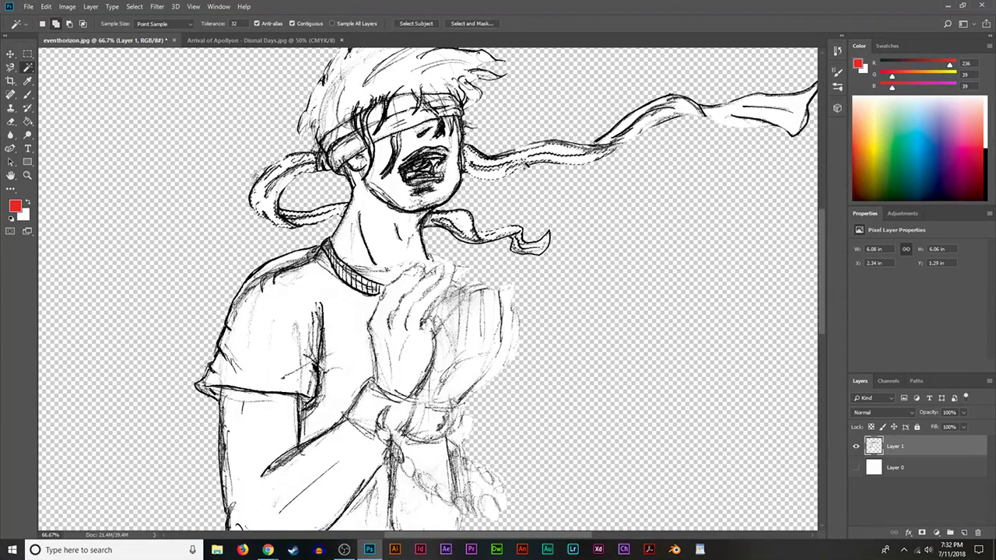
shift+click(660, 126)
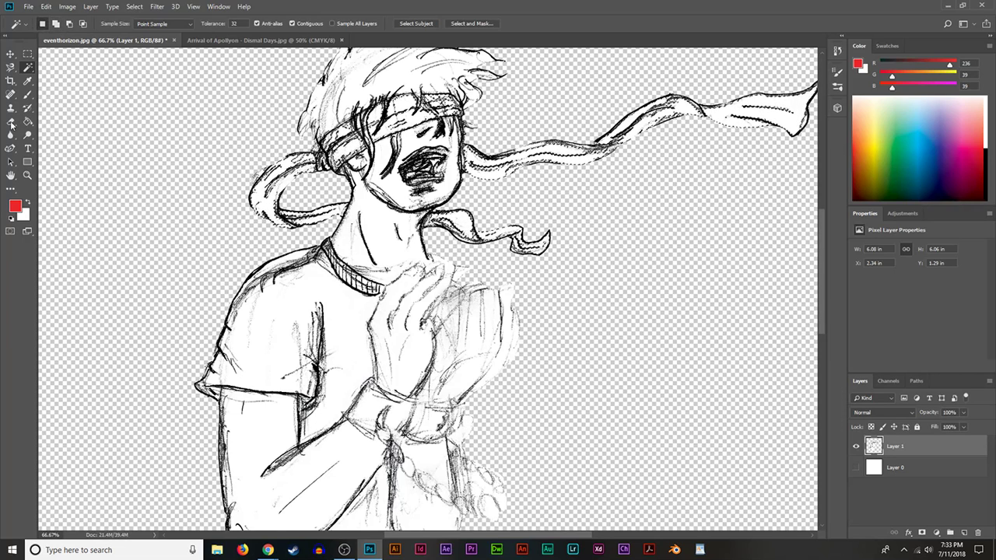
Paint the selected blindfold, loop and tails with the sampled red using the brush.
click(29, 97)
mouse_move(277, 136)
mouse_down()
mouse_move(387, 94)
mouse_move(296, 187)
mouse_move(212, 218)
mouse_move(411, 313)
mouse_move(579, 138)
mouse_move(467, 182)
mouse_move(489, 224)
mouse_move(468, 241)
mouse_move(653, 225)
mouse_up()
key(ctrl+minus)
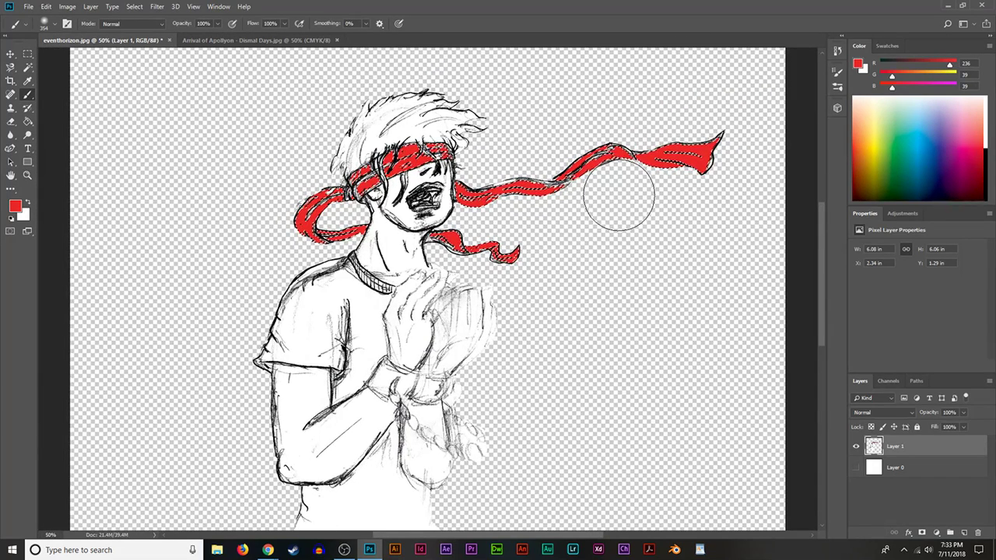
Add the missed white slivers near the headband's knot and along the long tail to the selection, paint them red, and deselect.
click(23, 69)
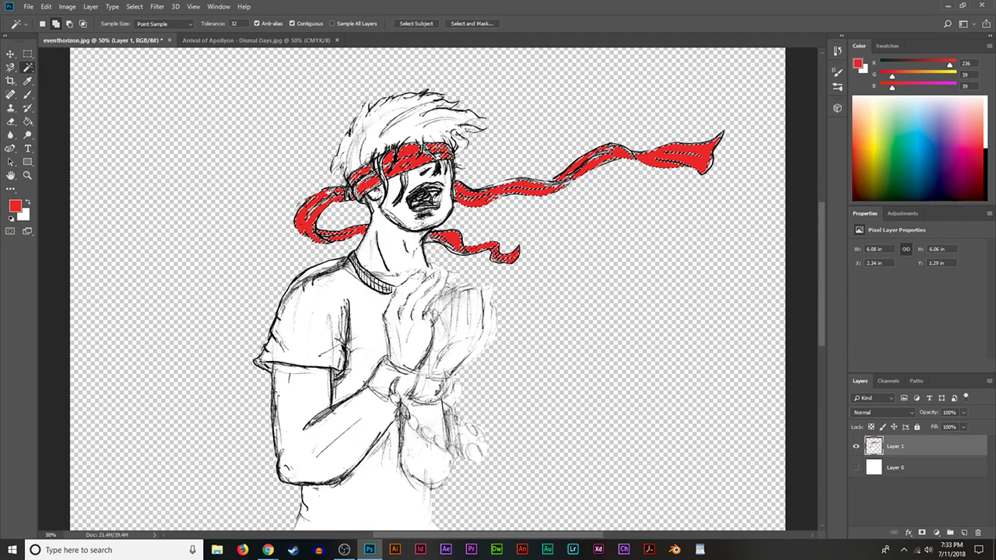
shift+click(335, 194)
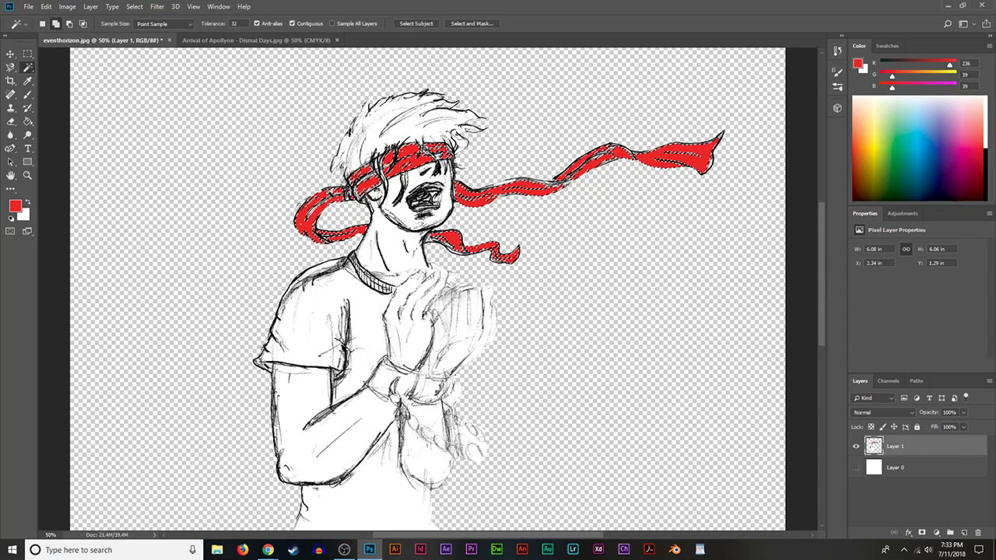
key(b)
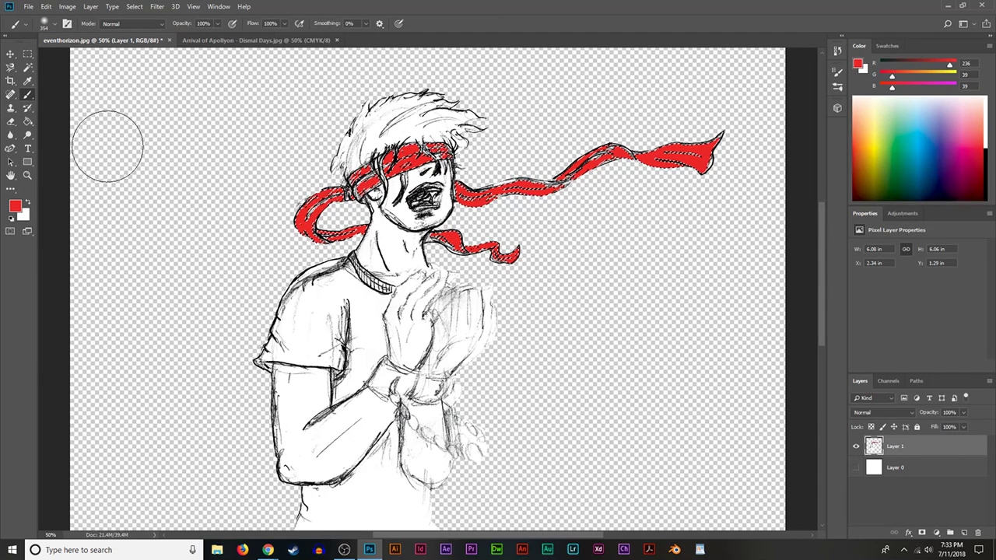
click(28, 68)
key(shift)
shift+click(505, 183)
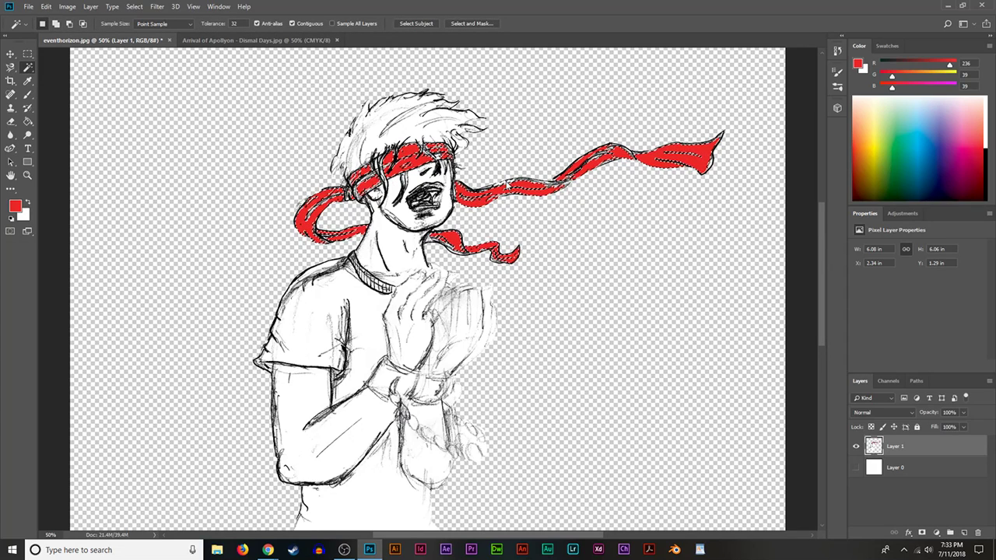
click(27, 94)
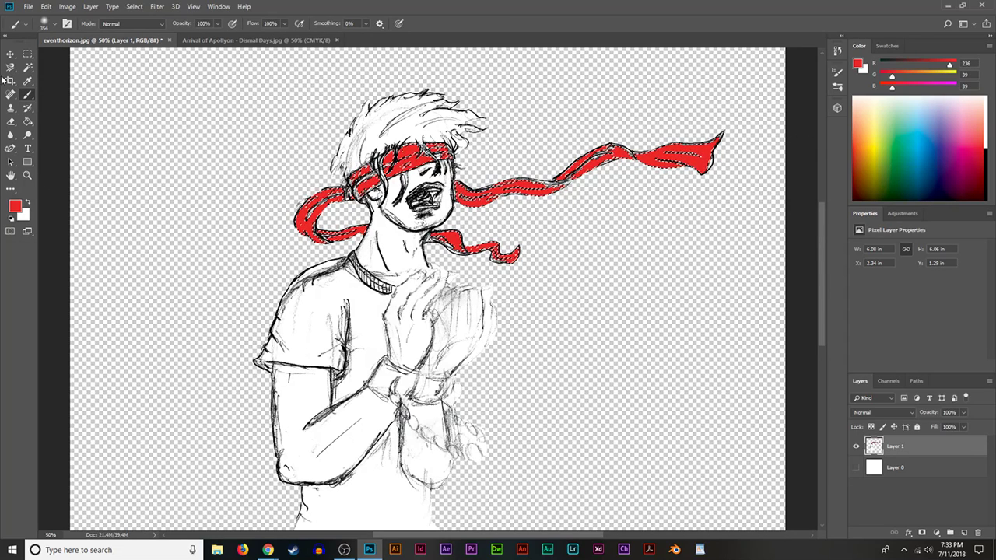
click(28, 67)
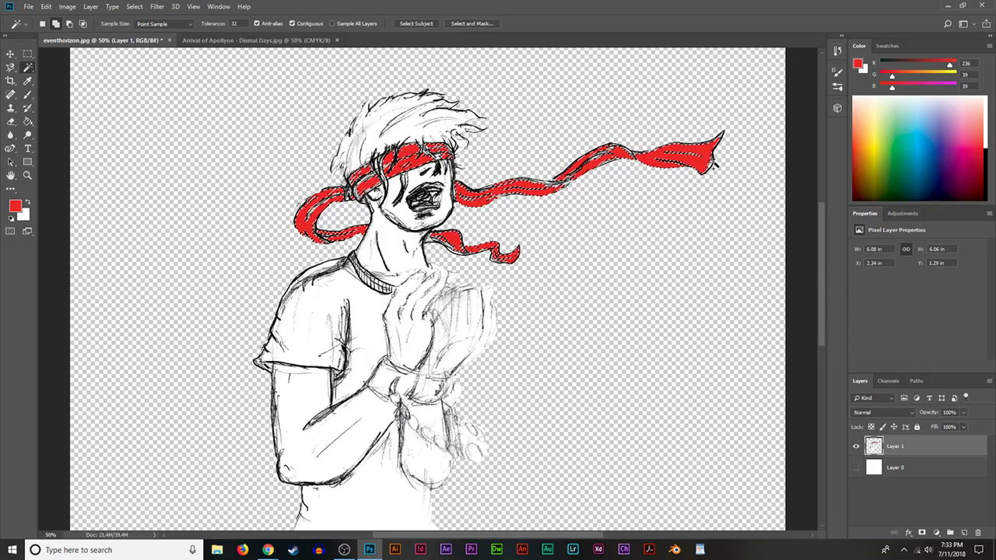
click(28, 94)
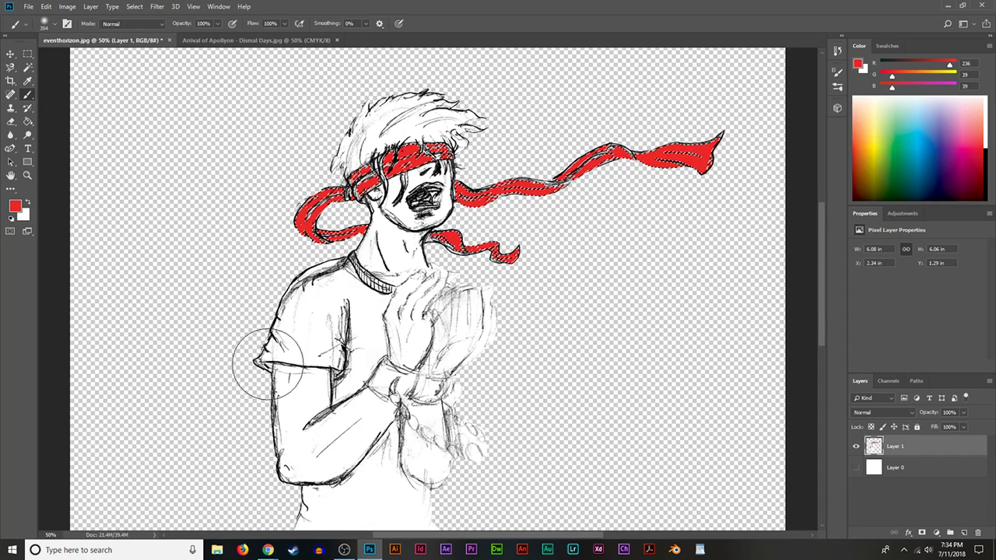
key(ctrl+d)
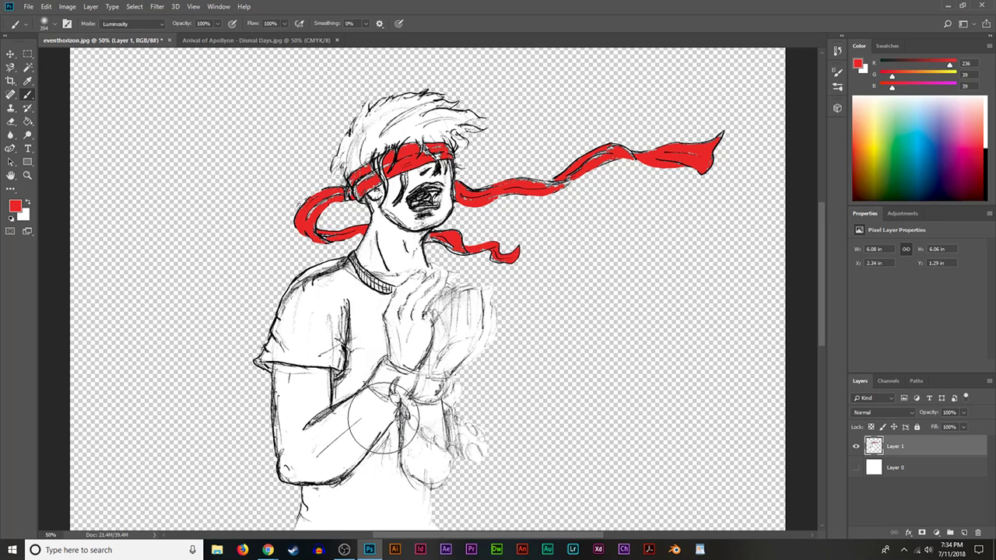
key(ctrl+minus)
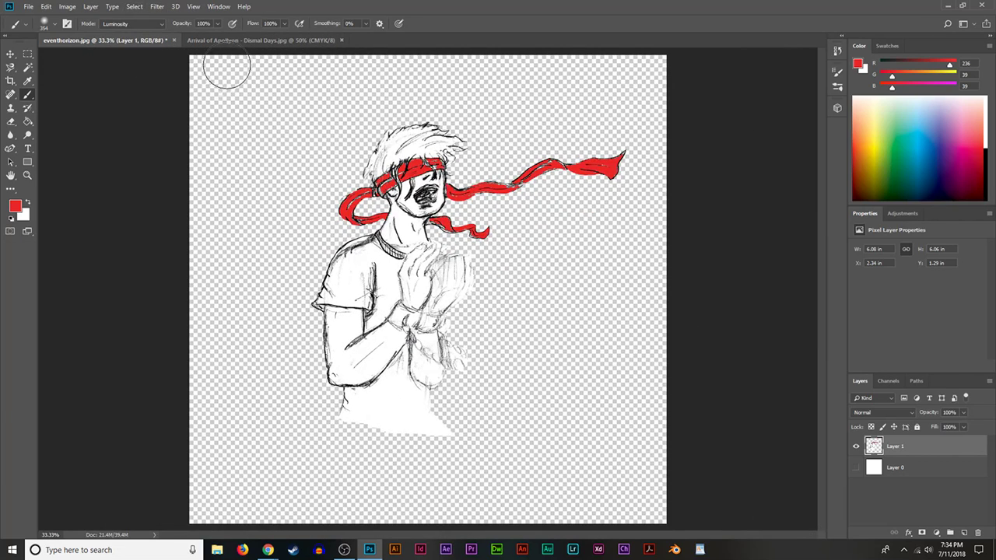
After checking the Arrival of Apollyon artwork, hide Layer 1 in eventhorizon.jpg, show Layer 0 and fill it with black.
click(244, 41)
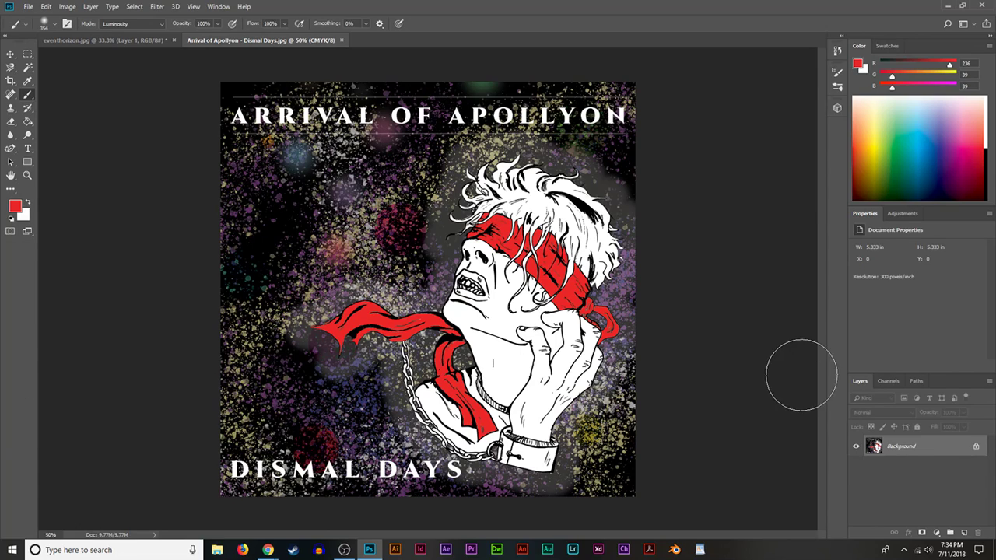
click(100, 41)
click(856, 445)
click(856, 467)
click(894, 467)
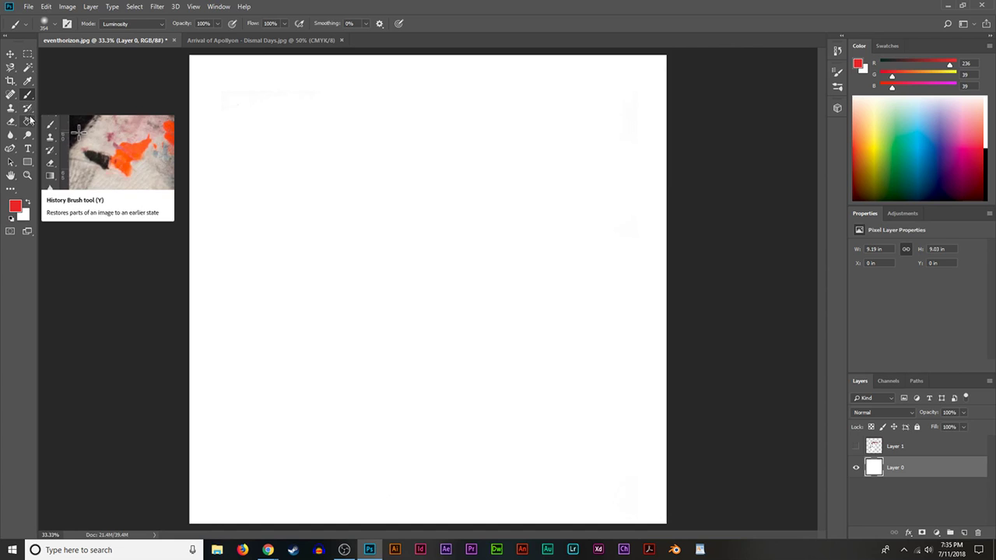
click(29, 121)
key(d)
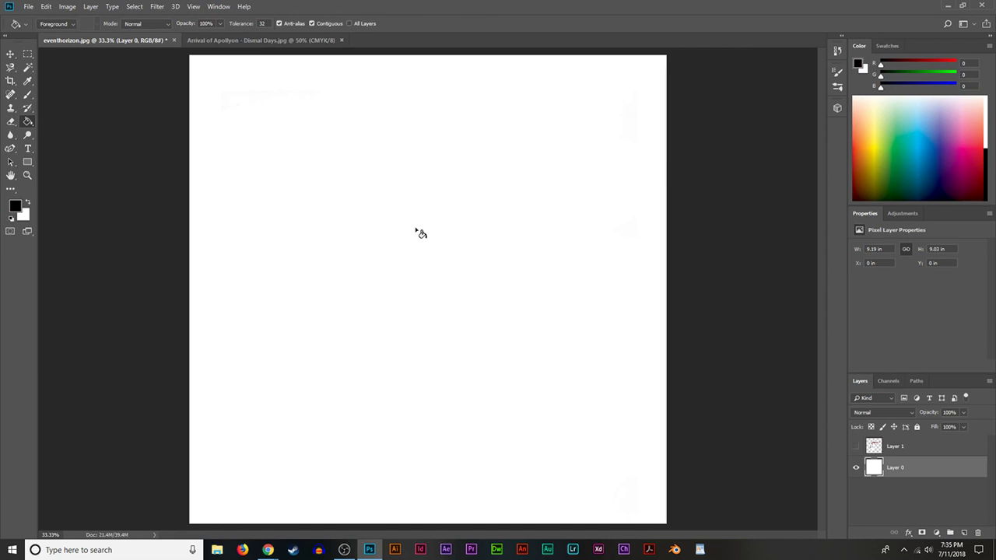
click(418, 232)
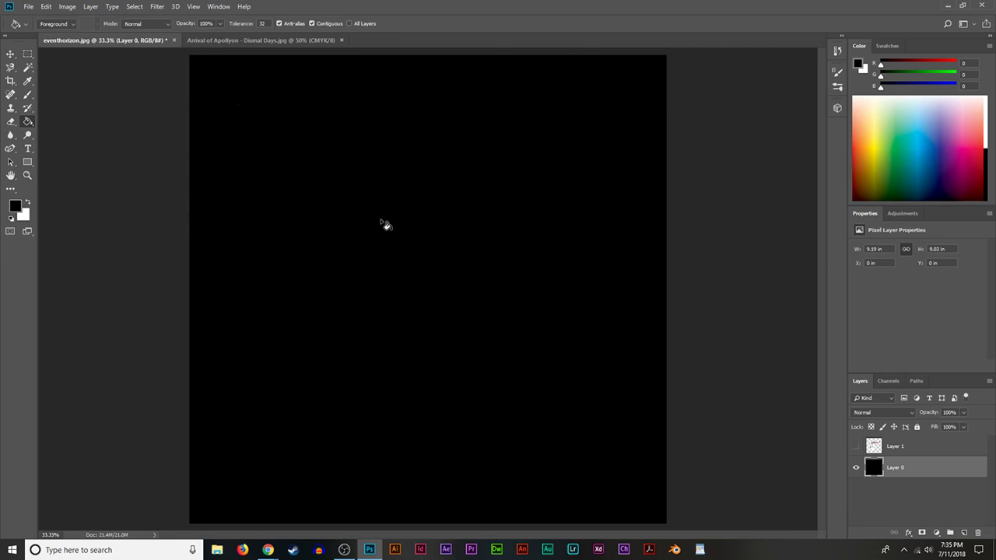
Check the reference artwork's background again and pick a dark blue foreground colour with RGB 32, 27, 87 in eventhorizon.jpg.
click(274, 39)
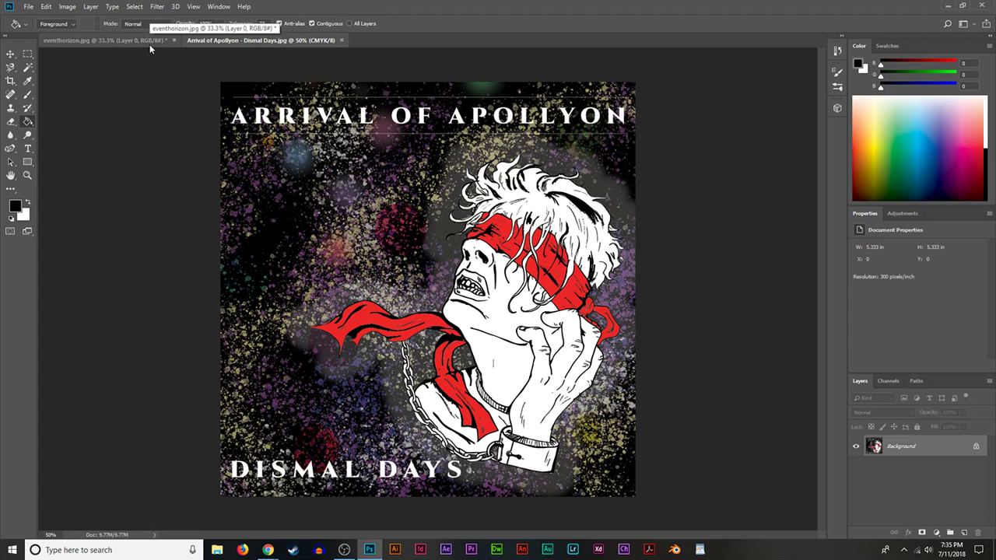
click(149, 44)
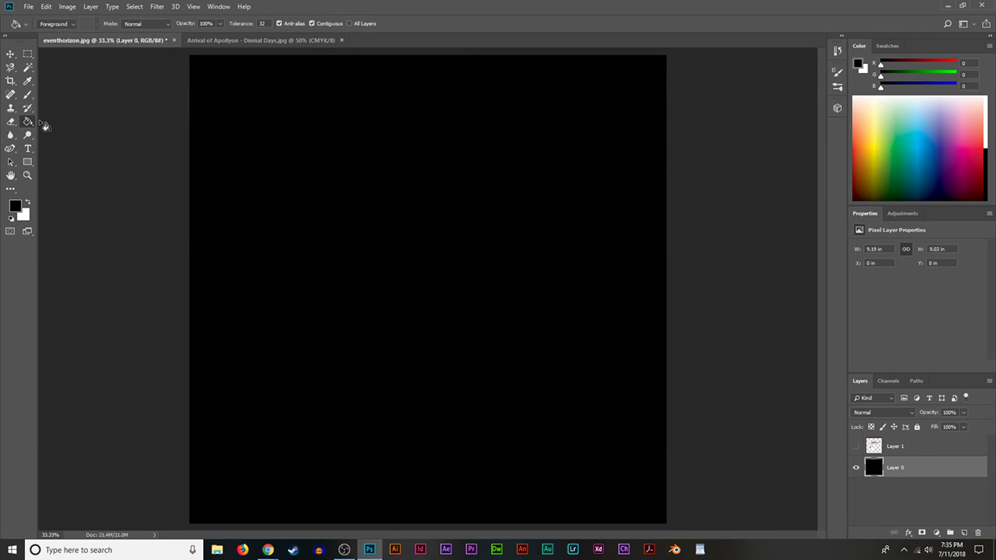
click(27, 80)
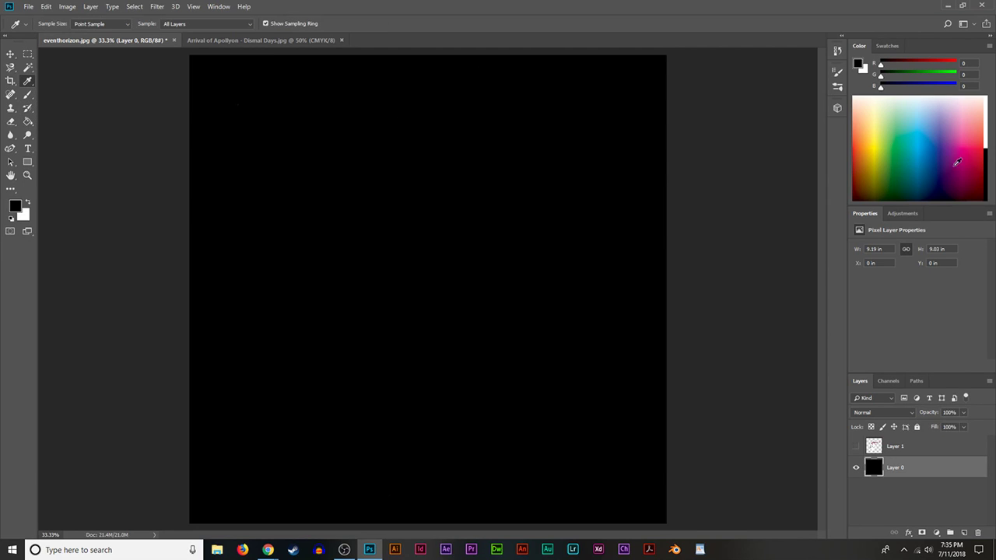
click(942, 187)
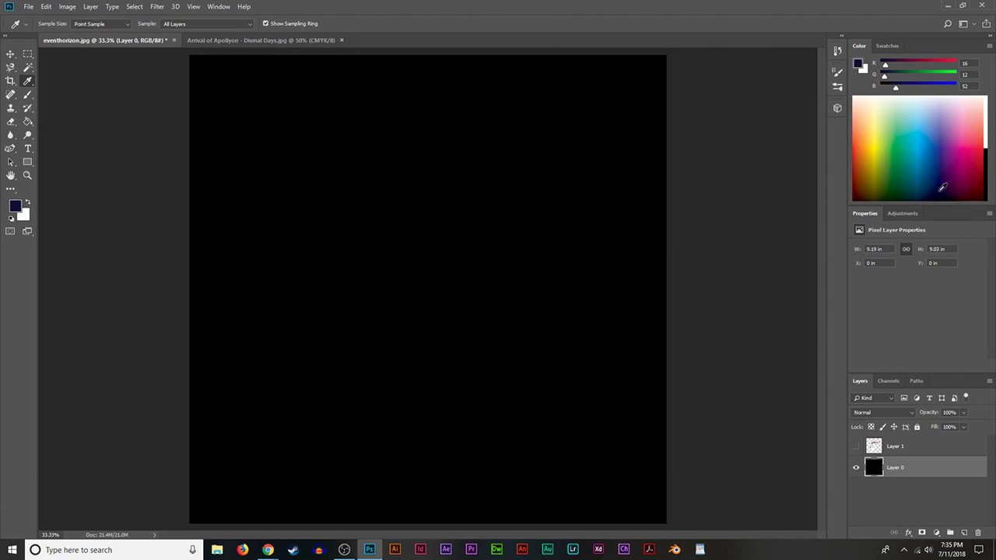
click(945, 171)
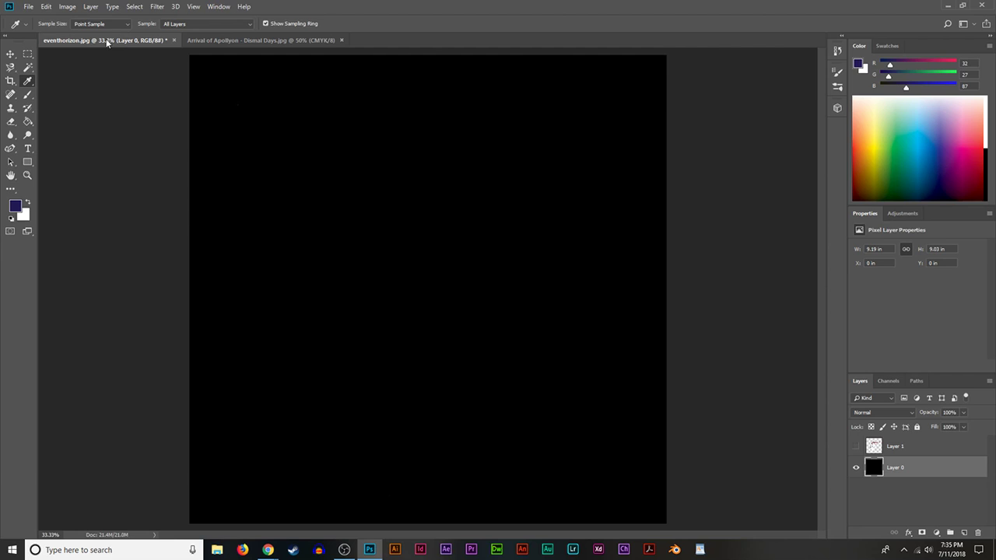
Switch to the Brush tool and choose the recently used spatter brush at 354 px.
click(25, 94)
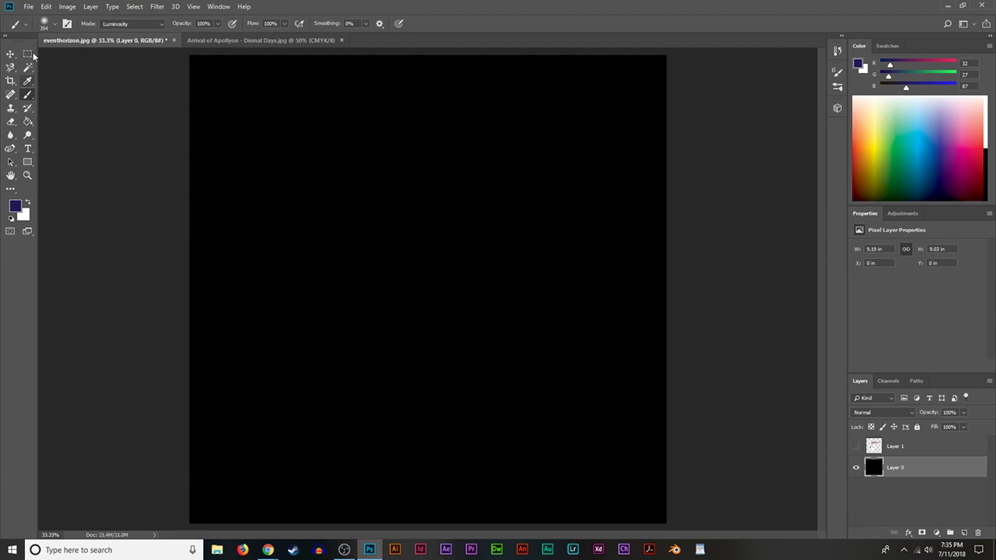
click(67, 23)
click(58, 25)
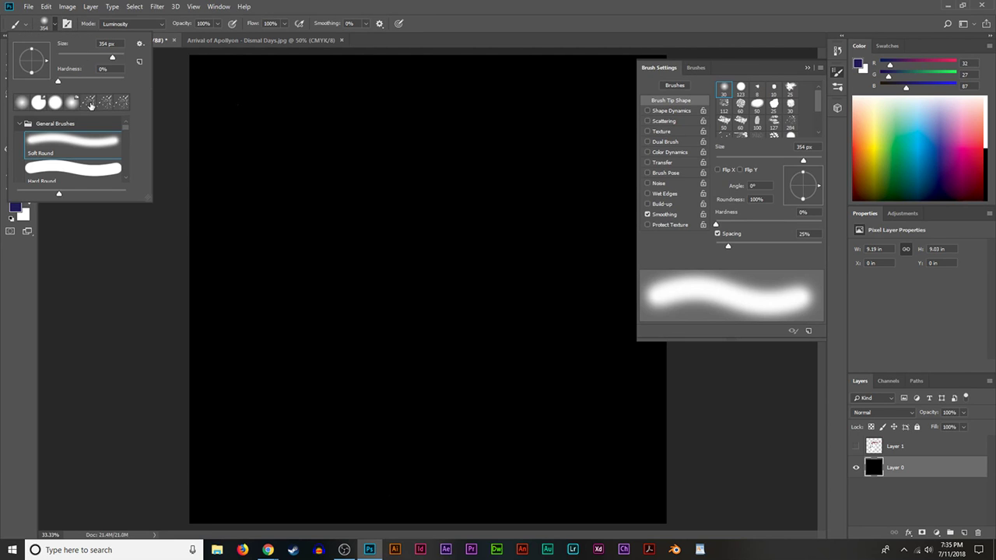
click(90, 105)
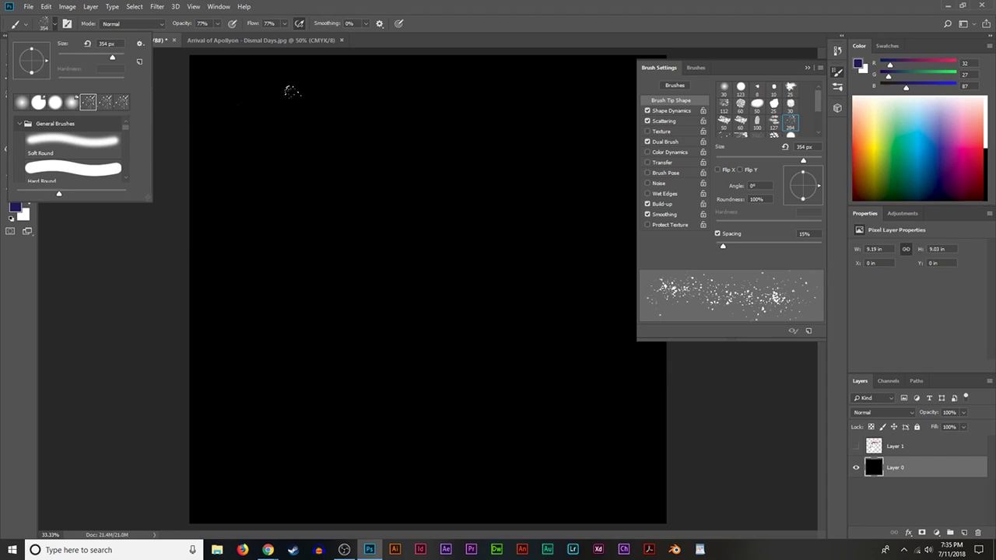
click(807, 70)
click(806, 70)
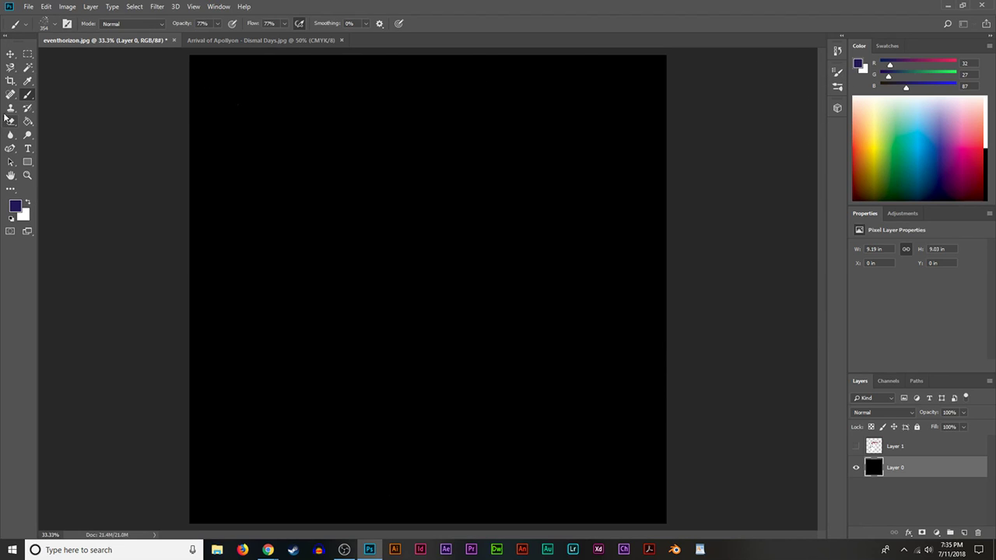
Look through the brush presets down to the Special Effects Brushes group.
click(52, 27)
scroll(76, 144, down, 5)
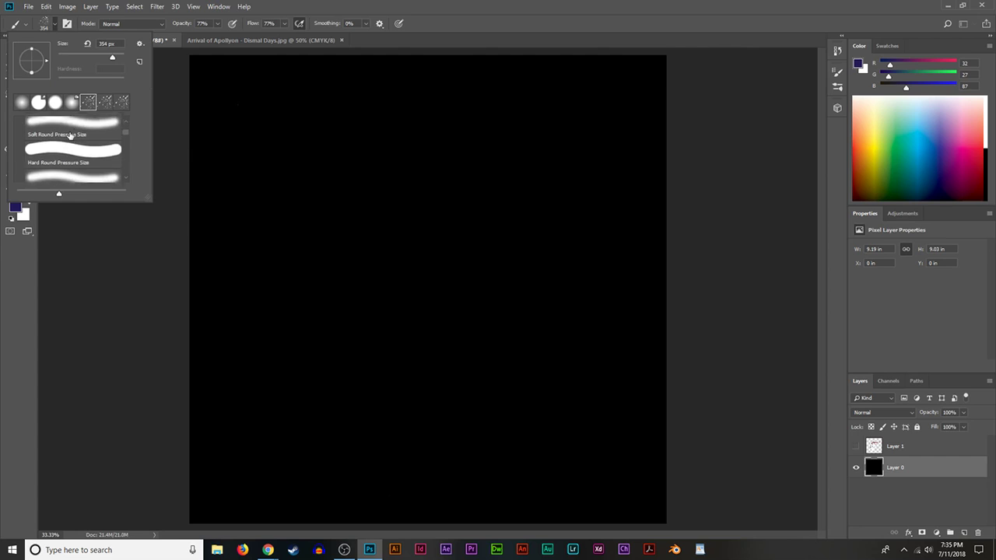
scroll(76, 144, down, 5)
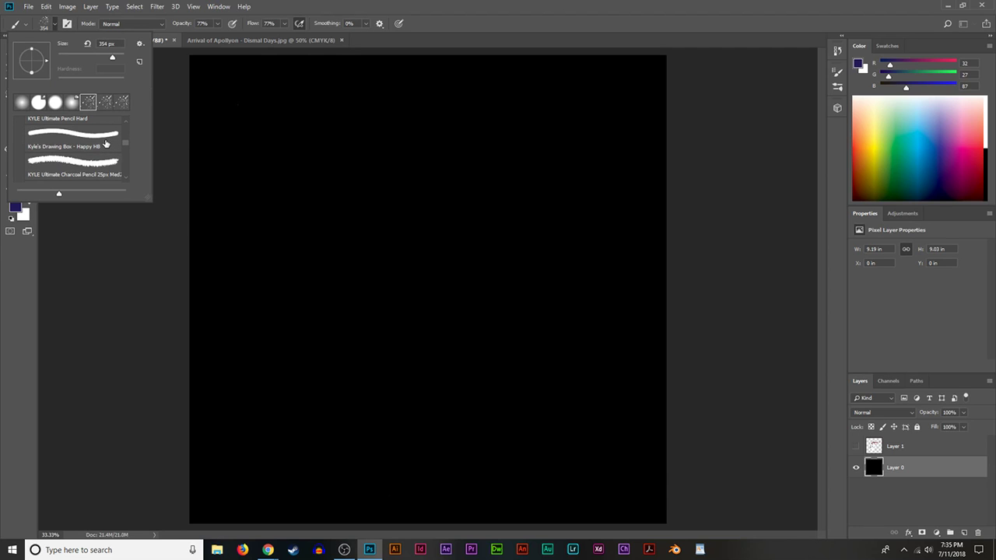
scroll(92, 148, down, 5)
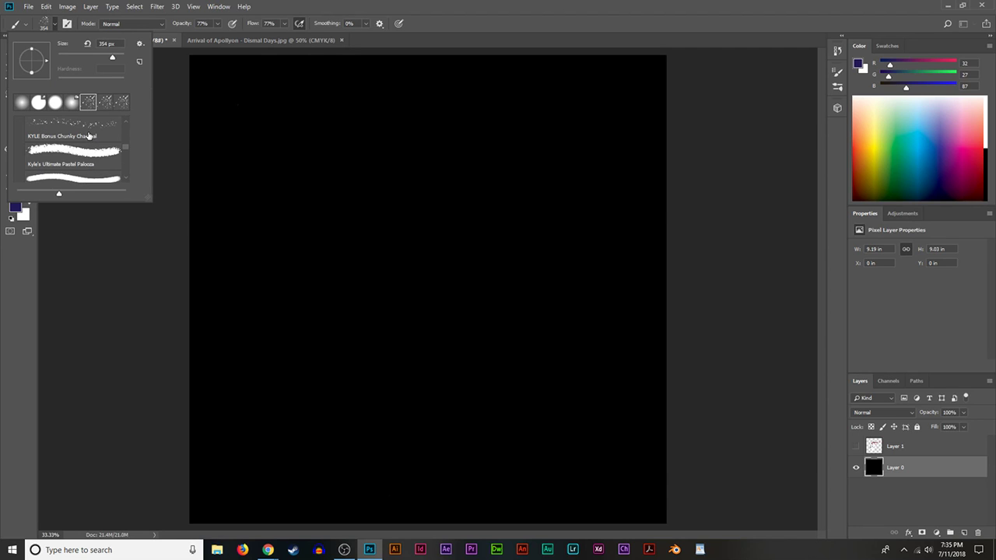
scroll(87, 140, down, 6)
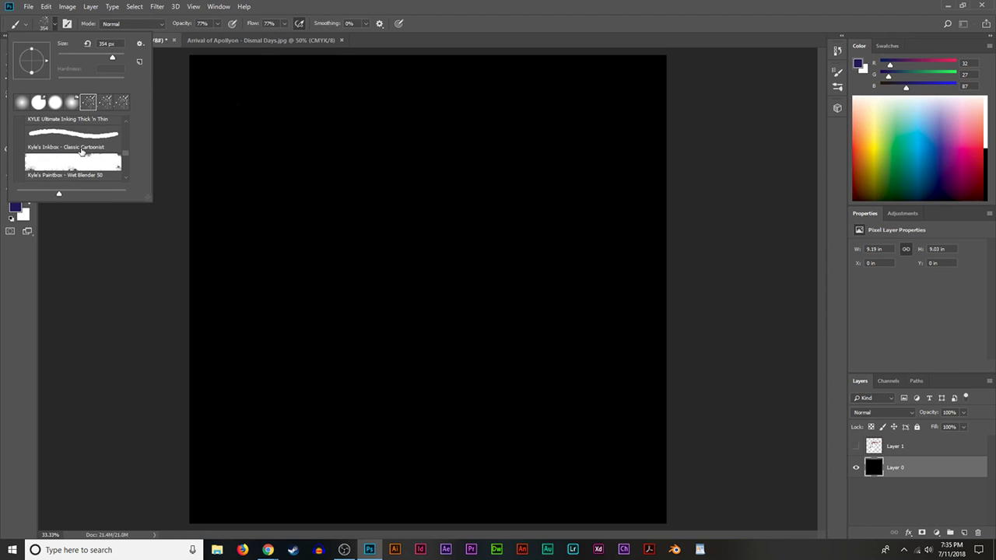
scroll(93, 136, down, 6)
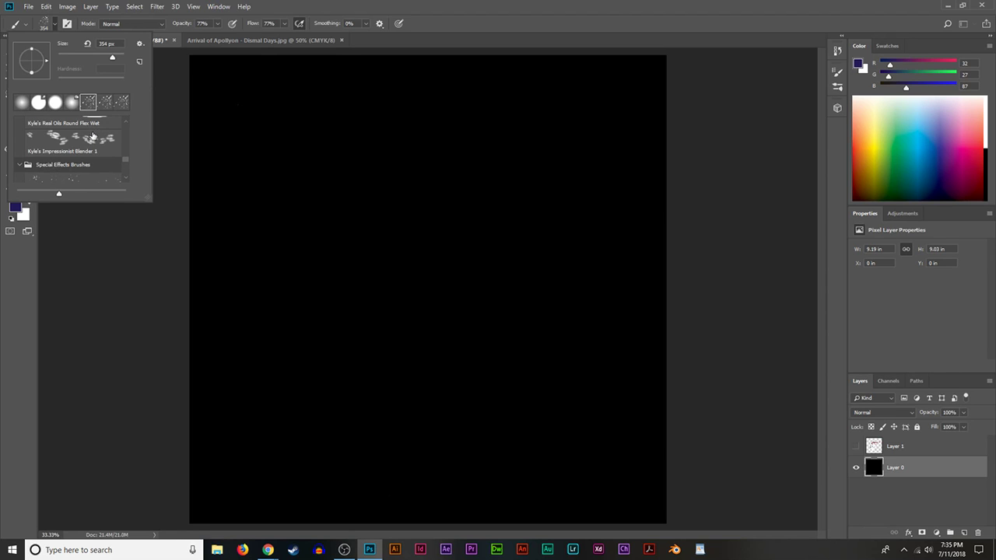
click(596, 44)
drag(596, 41, 591, 36)
drag(474, 21, 544, 39)
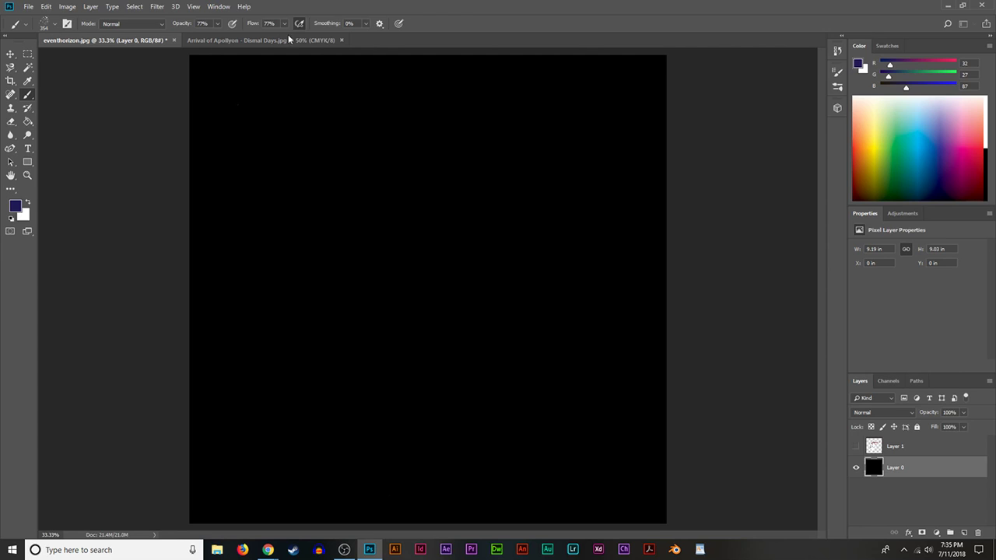
Paint dark blue spatter across the whole black background on Layer 0.
mouse_move(336, 128)
mouse_down()
mouse_move(663, 487)
mouse_move(595, 440)
mouse_move(515, 230)
mouse_move(556, 160)
mouse_move(168, 193)
mouse_move(218, 156)
mouse_move(677, 490)
mouse_move(626, 515)
mouse_move(349, 283)
mouse_move(251, 53)
mouse_move(540, 322)
mouse_move(645, 404)
mouse_move(555, 406)
mouse_move(502, 385)
mouse_up()
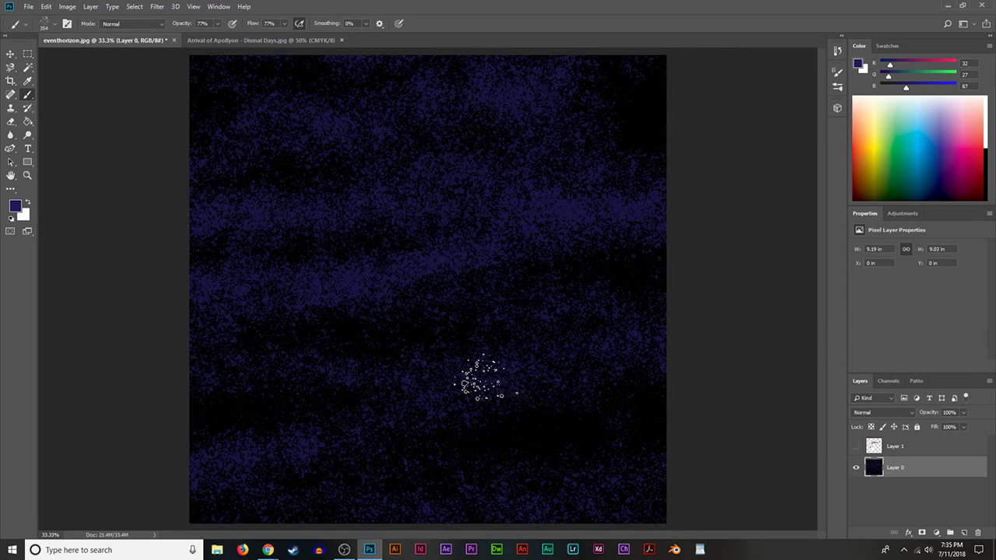
Create a new layer beneath Layer 0 and fill it with black using the Paint Bucket.
click(964, 532)
drag(888, 471, 891, 508)
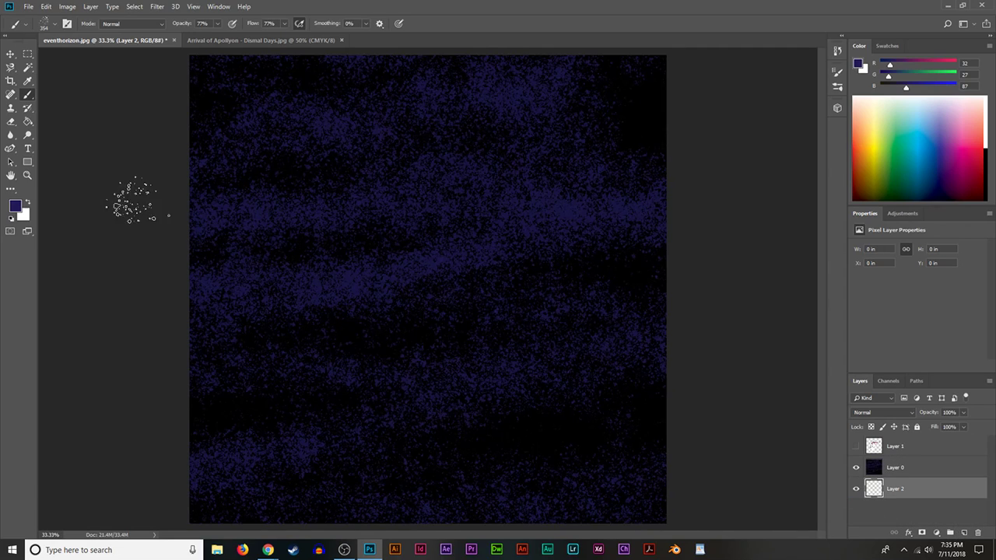
click(31, 122)
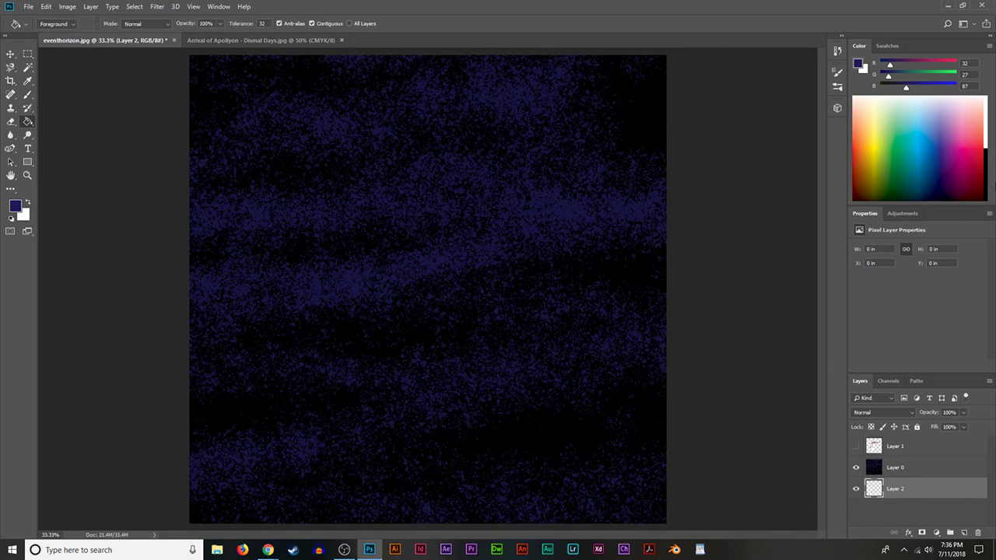
click(986, 176)
click(579, 323)
Lower the opacity of Layer 0, which holds the blue spatter, to 68%.
click(915, 468)
click(963, 412)
drag(968, 426, 948, 427)
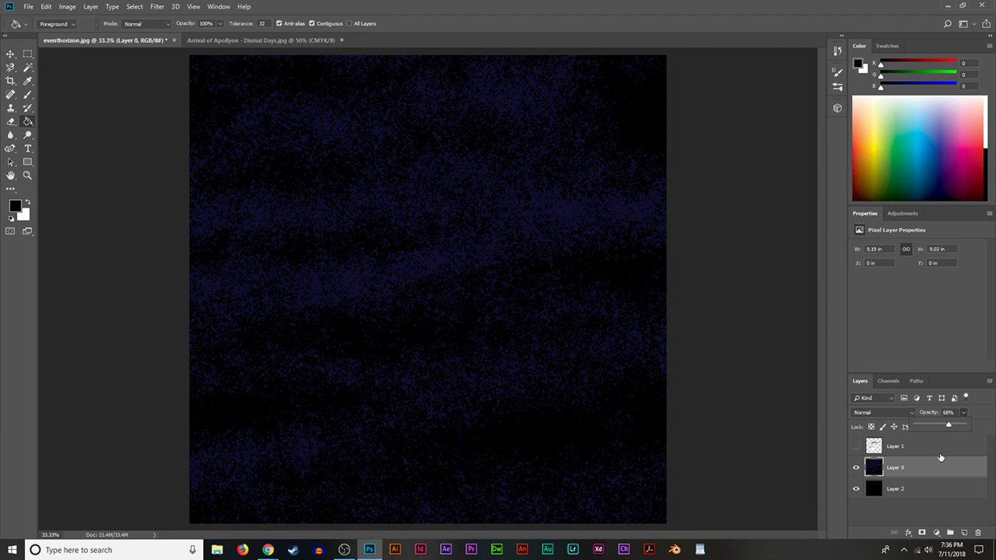
Paint large red spatter across Layer 0 with the brush at 1102 px.
click(27, 94)
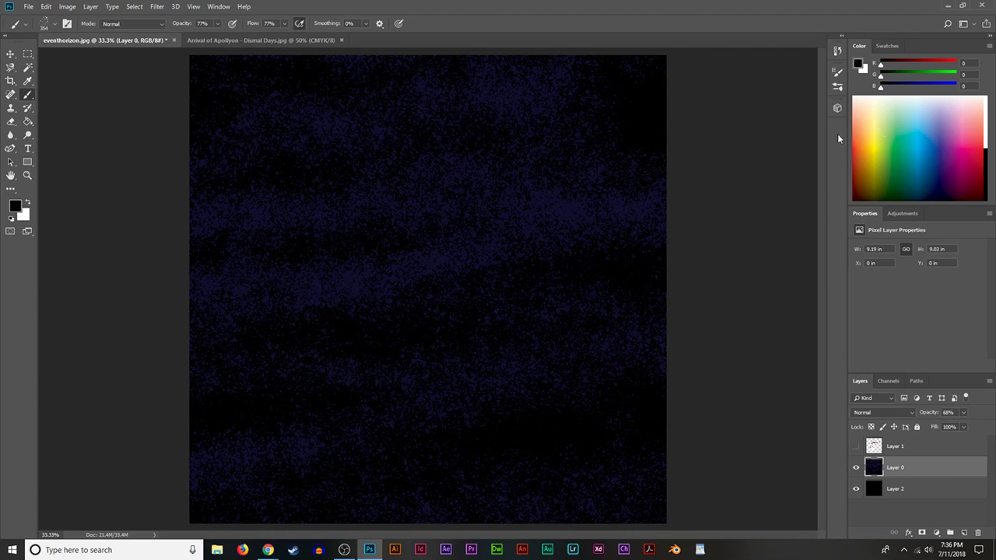
click(853, 162)
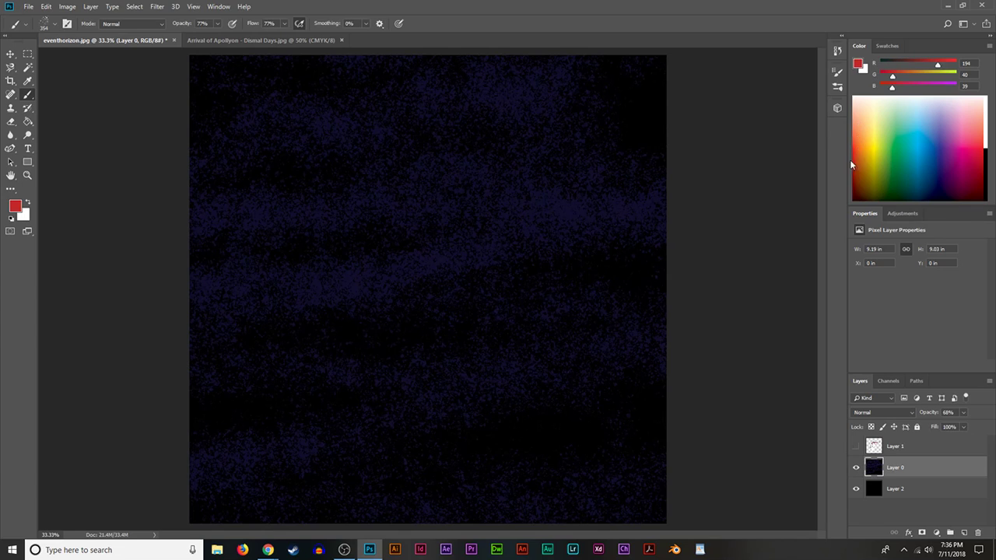
click(45, 24)
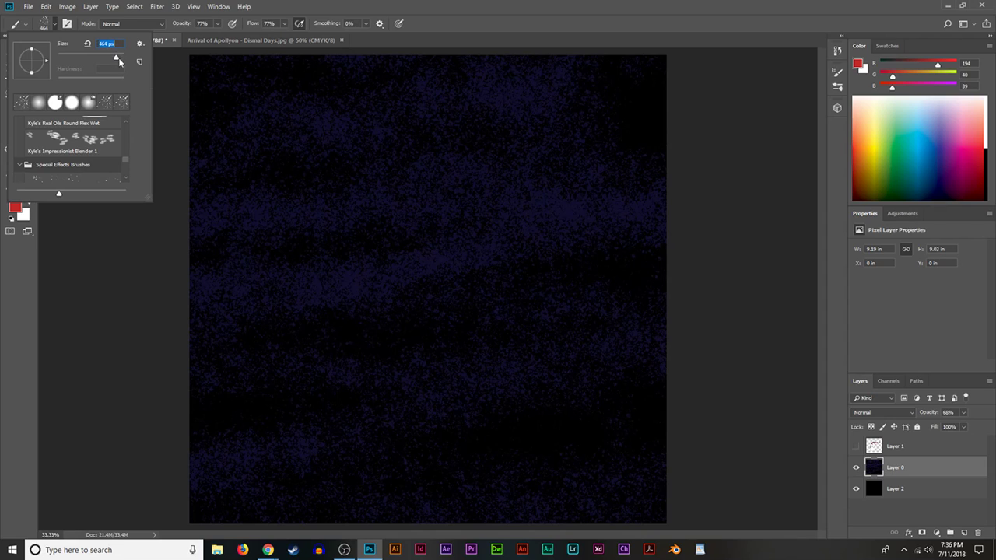
drag(117, 59, 119, 59)
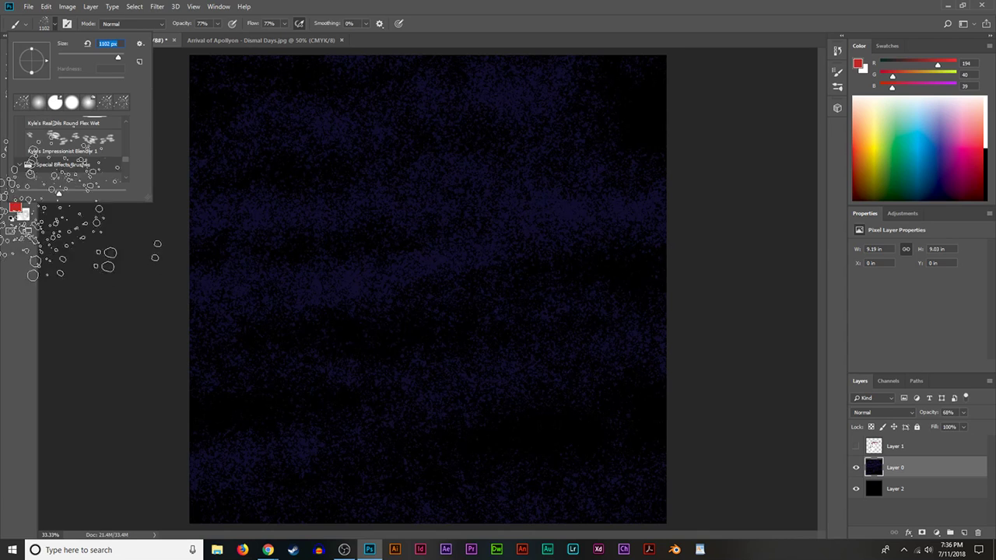
click(333, 178)
mouse_move(333, 178)
mouse_down()
mouse_move(578, 356)
mouse_move(438, 407)
mouse_up()
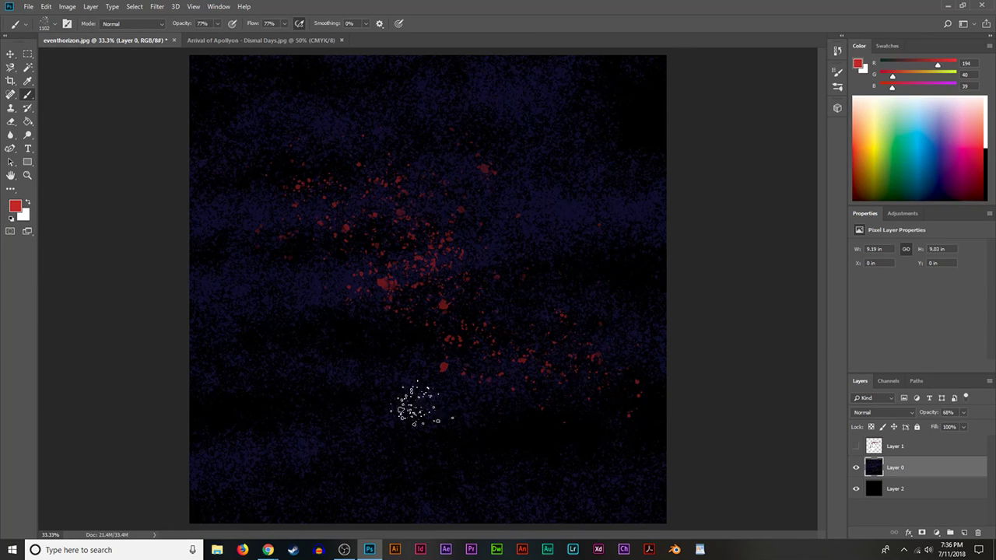
mouse_move(490, 40)
mouse_down()
mouse_move(389, 437)
mouse_move(554, 248)
mouse_up()
click(554, 249)
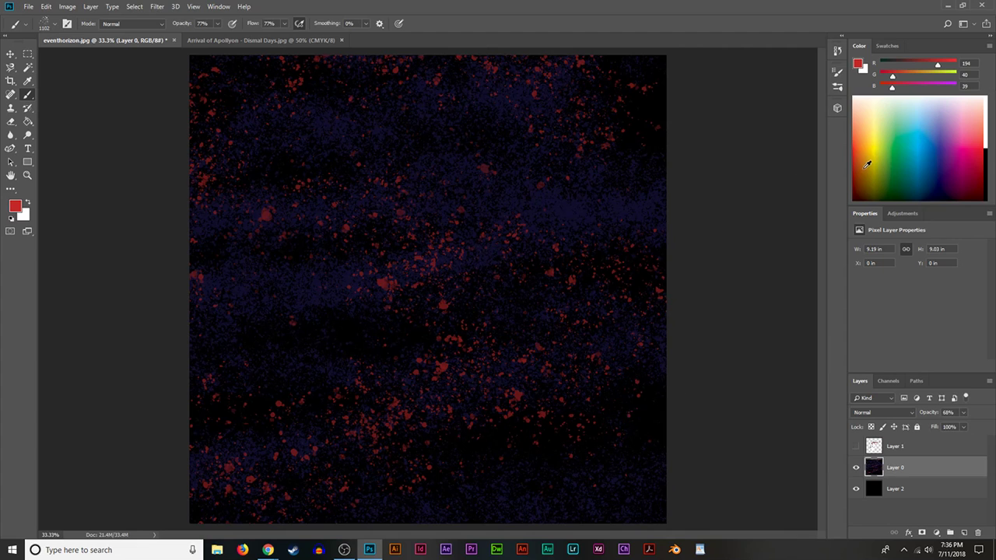
Paint yellow spatter across Layer 0 with the brush at 401 px, 48% opacity and 61% flow.
click(880, 153)
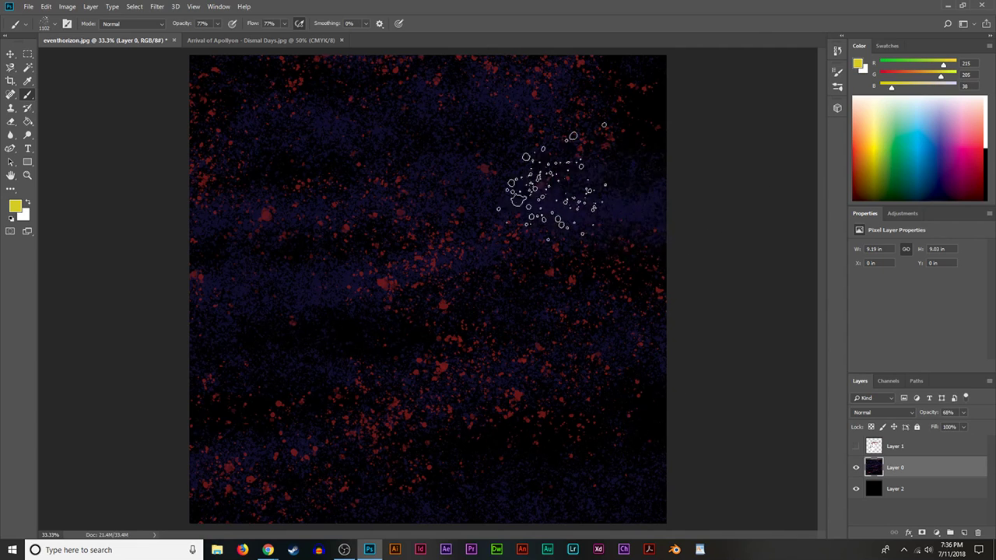
drag(545, 178, 755, 456)
key(ctrl+z)
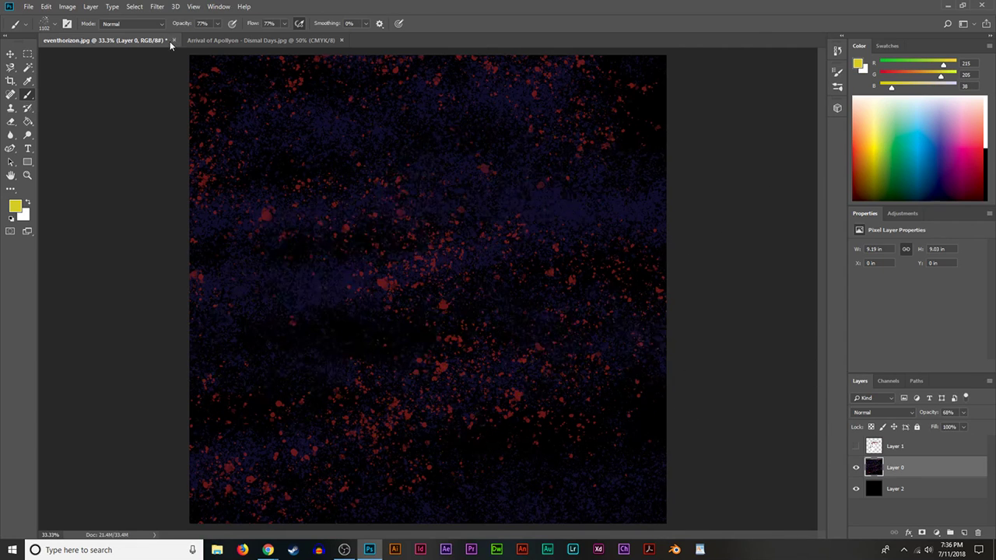
click(215, 24)
drag(215, 36, 204, 37)
click(283, 24)
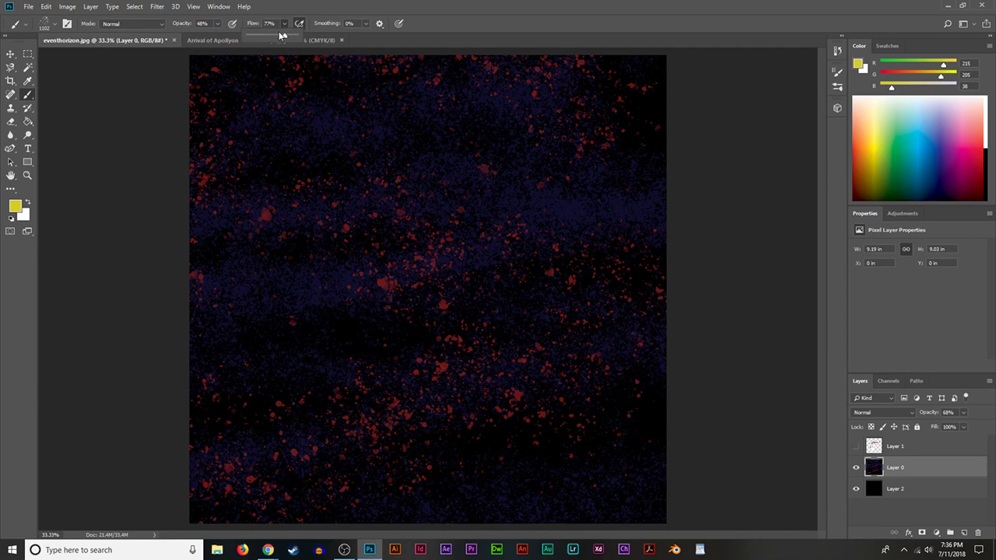
drag(284, 38, 275, 39)
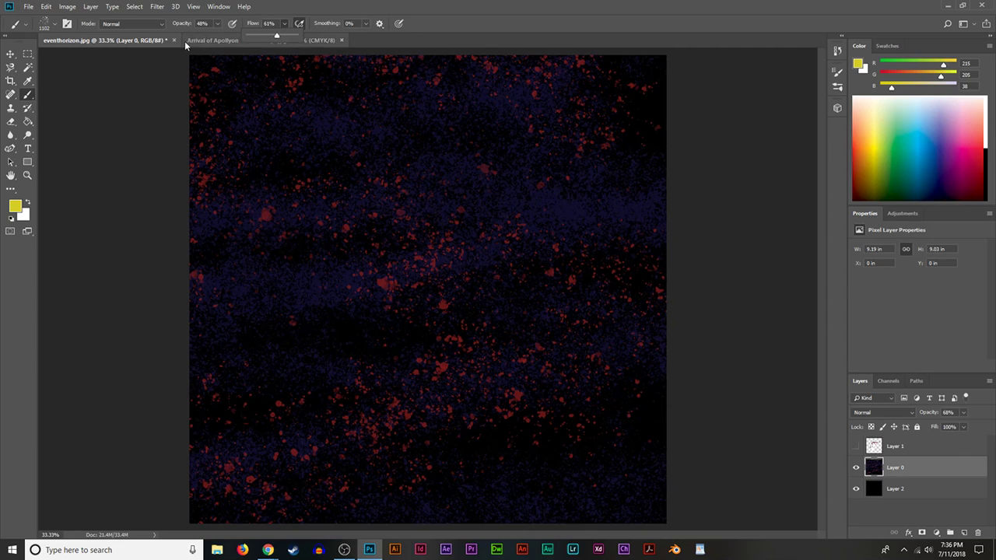
click(48, 26)
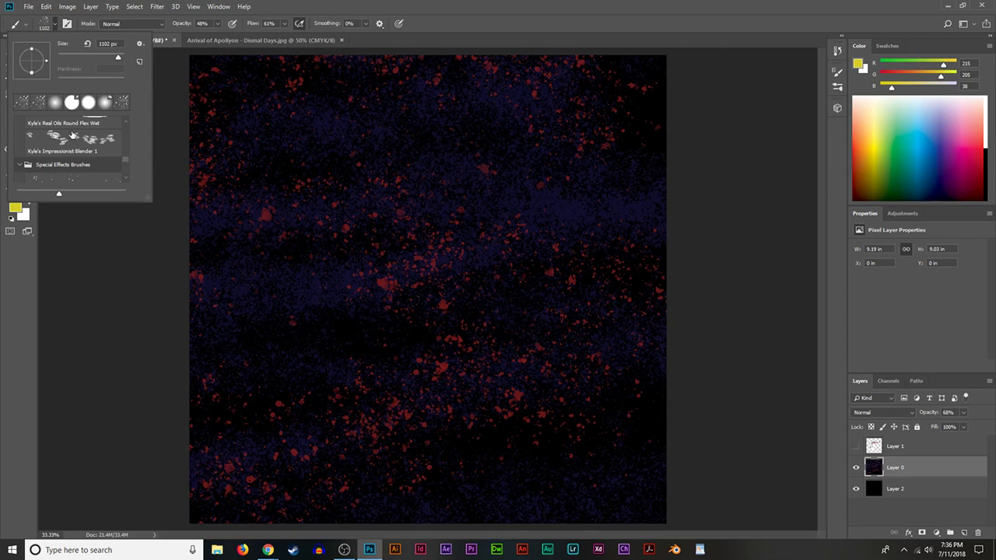
click(525, 4)
mouse_move(226, 102)
mouse_down()
mouse_move(501, 193)
mouse_move(415, 4)
mouse_move(752, 460)
mouse_move(204, 462)
mouse_move(540, 195)
mouse_move(702, 106)
mouse_move(410, 393)
mouse_move(418, 186)
mouse_move(116, 137)
mouse_move(551, 360)
mouse_up()
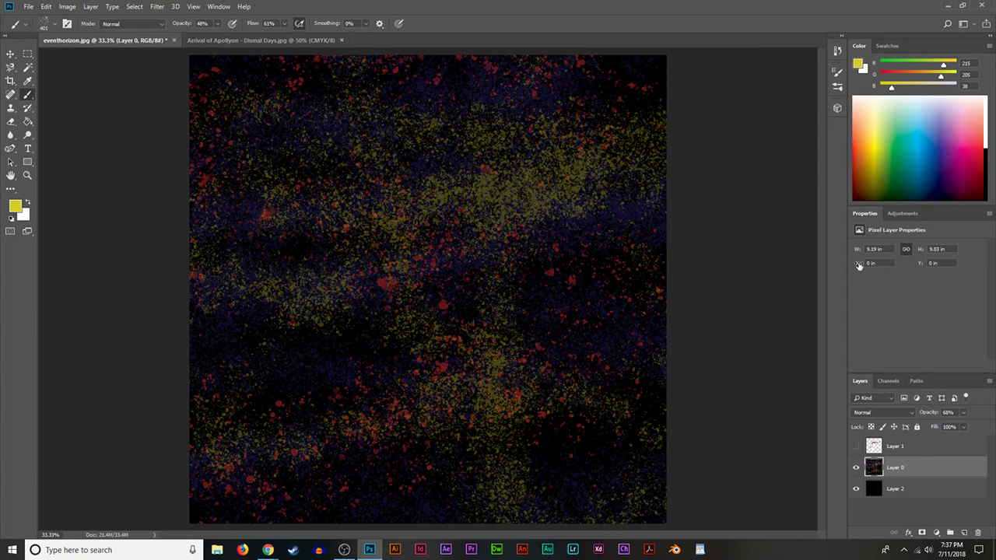
Create a new layer between Layer 0 and Layer 2, and lower the opacity of Layer 0 to 26%.
click(962, 534)
drag(926, 469, 925, 499)
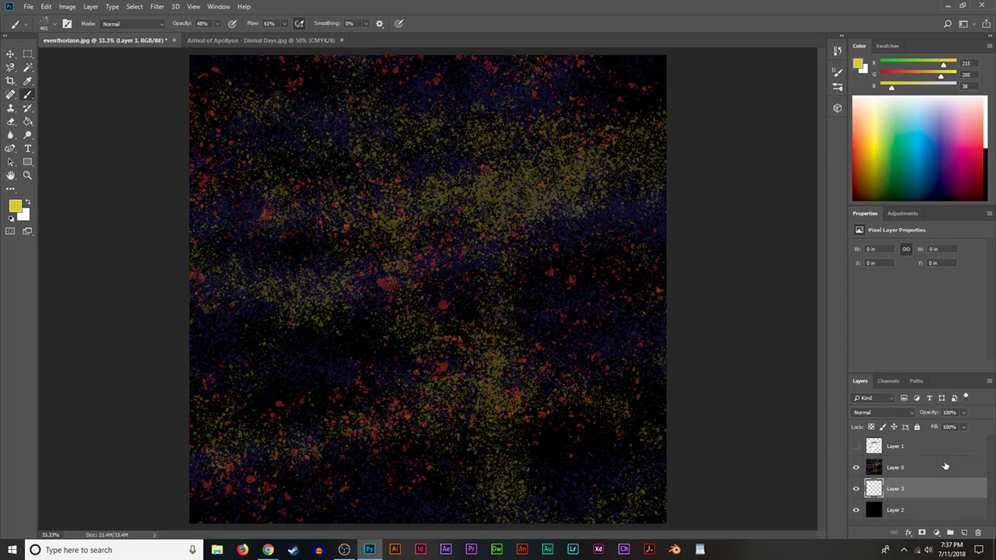
click(945, 465)
click(963, 413)
drag(965, 427, 944, 424)
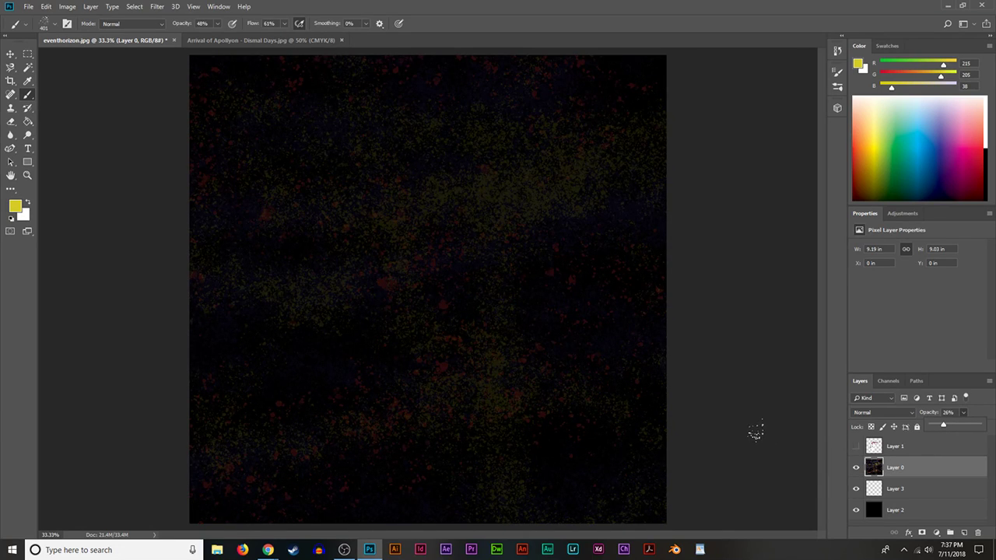
Paint white spatter across Layer 3 with the brush at 511 px and 86% opacity, and reset the foreground colour to black.
click(938, 492)
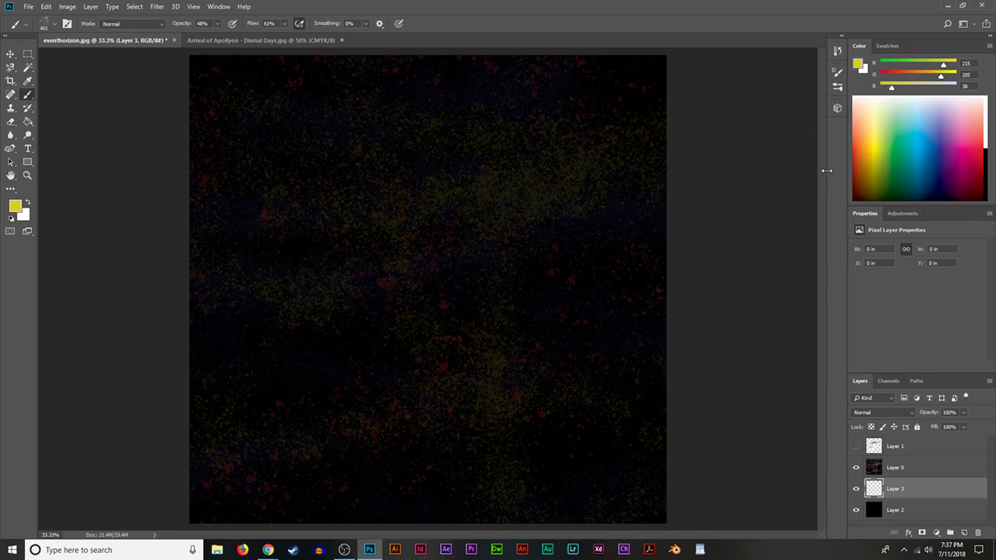
click(985, 123)
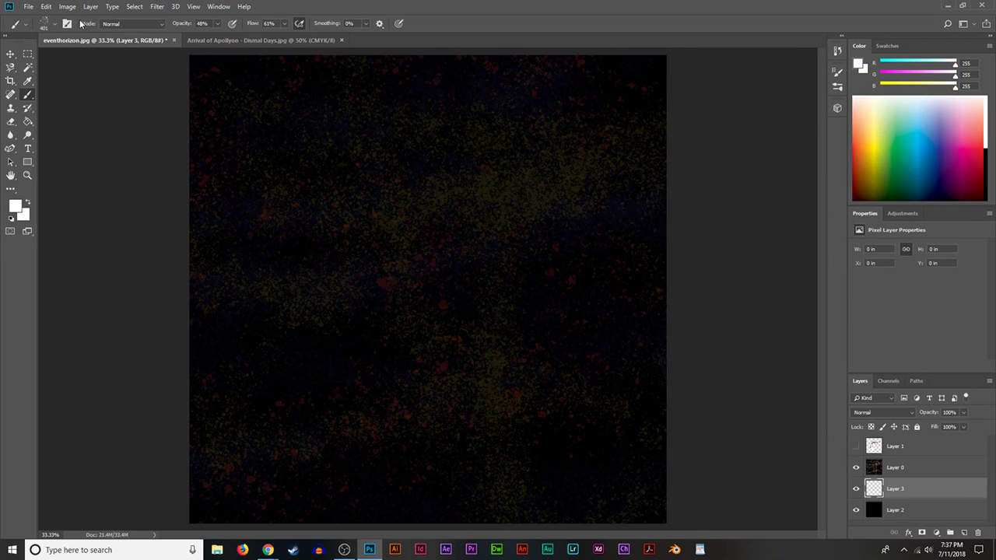
click(56, 24)
drag(118, 54, 122, 55)
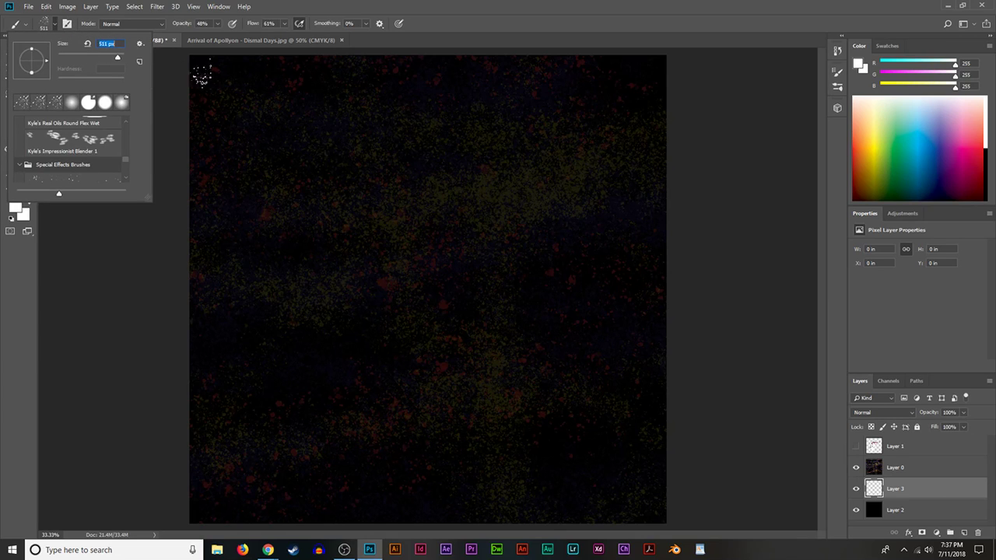
click(218, 24)
drag(219, 35, 236, 37)
mouse_move(186, 112)
mouse_down()
mouse_move(742, 396)
mouse_move(412, 233)
mouse_move(311, 249)
mouse_move(315, 187)
mouse_move(448, 190)
mouse_move(568, 404)
mouse_move(540, 45)
mouse_move(179, 330)
mouse_move(233, 319)
mouse_up()
key(d)
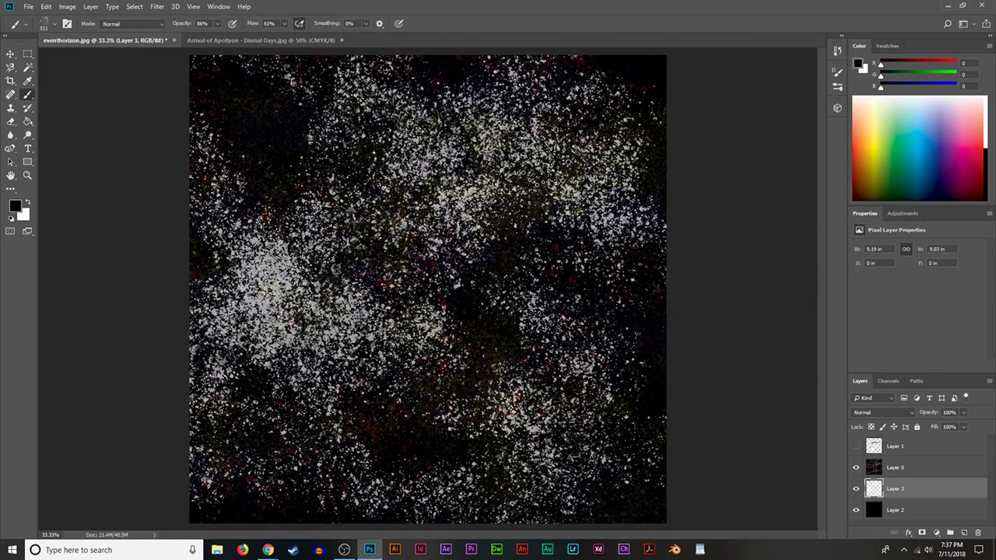
Apply a Gaussian Blur with a 3.1 pixel radius to the white spatter on Layer 3.
click(158, 6)
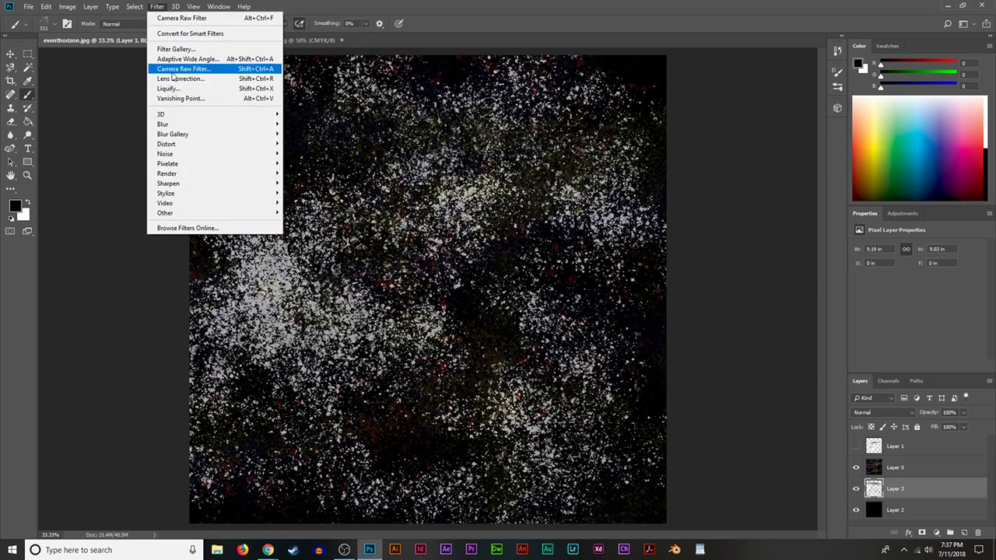
mouse_move(174, 124)
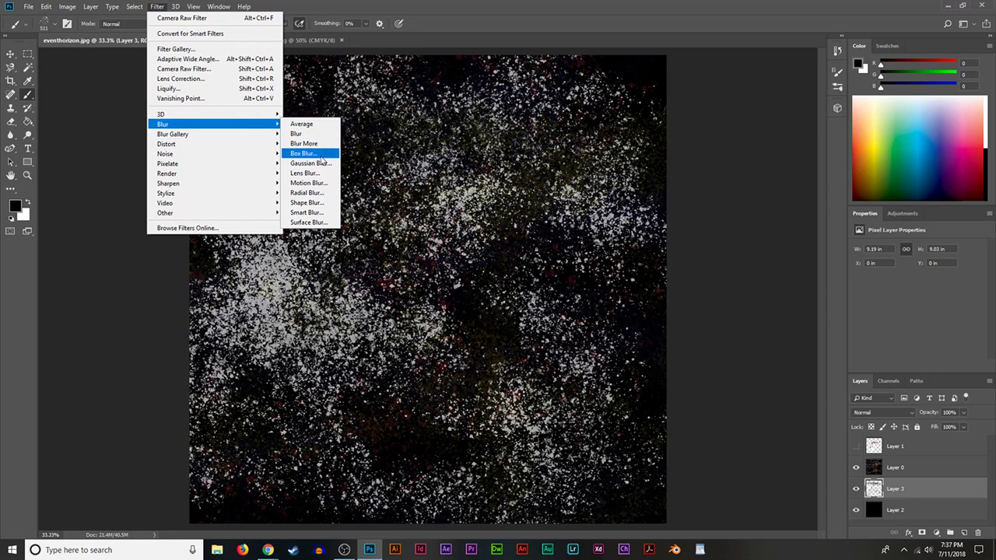
click(319, 163)
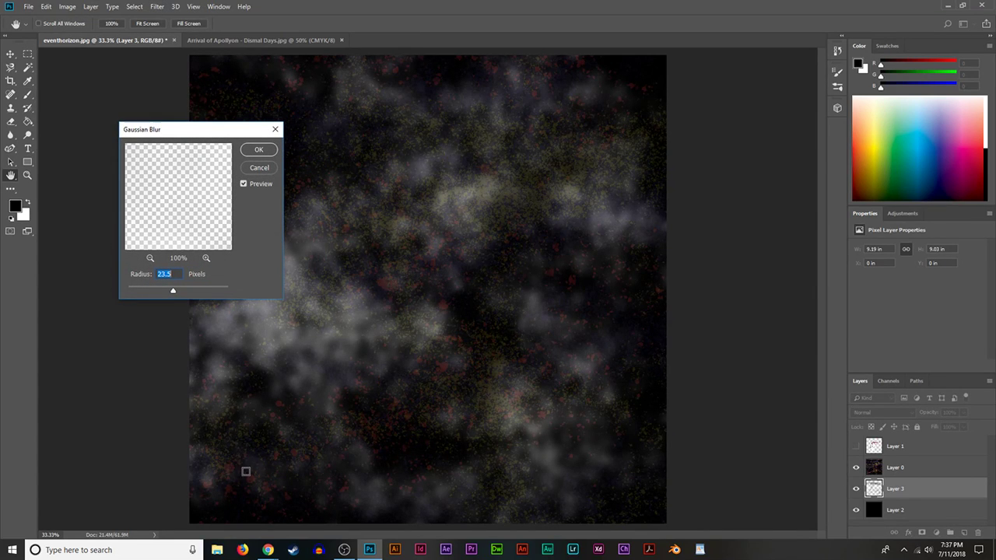
drag(165, 289, 145, 291)
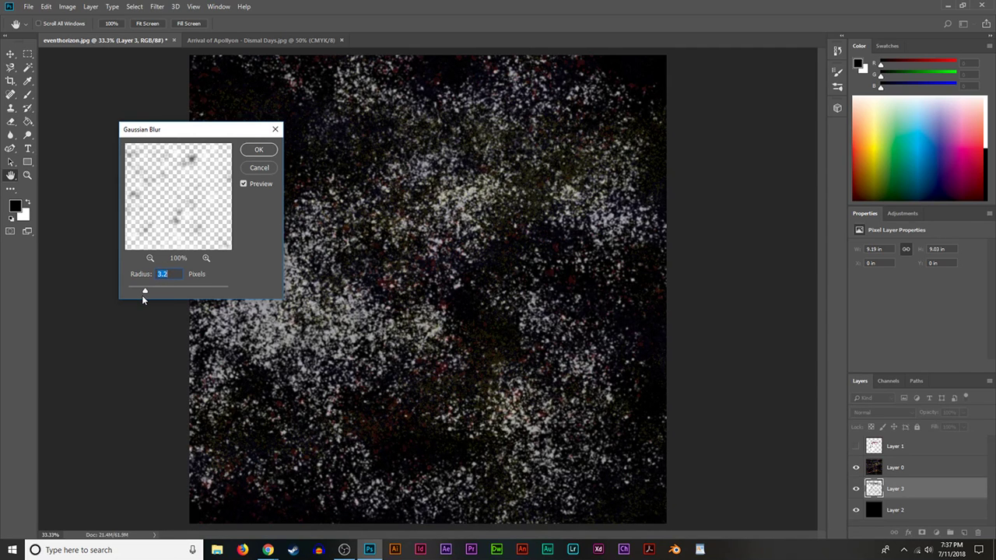
drag(144, 291, 138, 289)
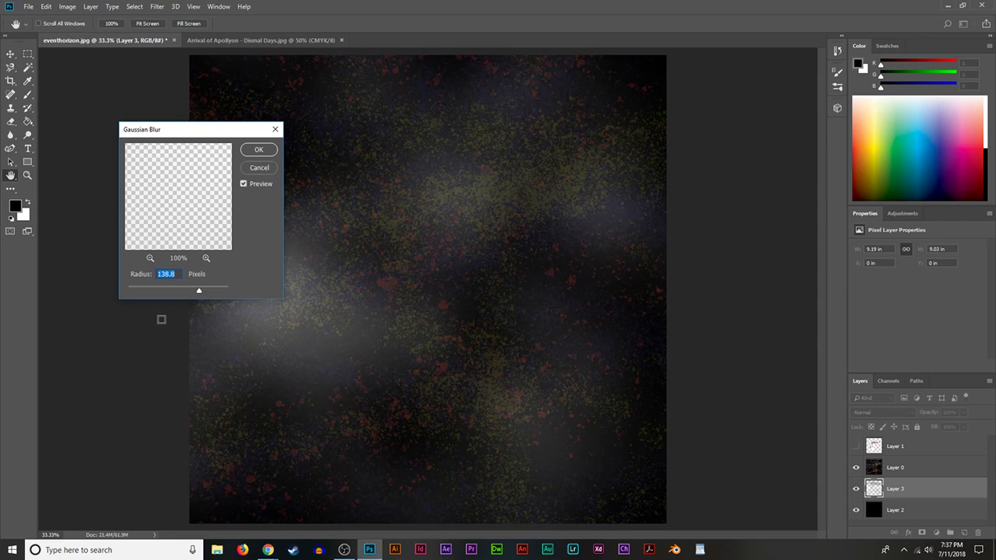
drag(150, 287, 186, 292)
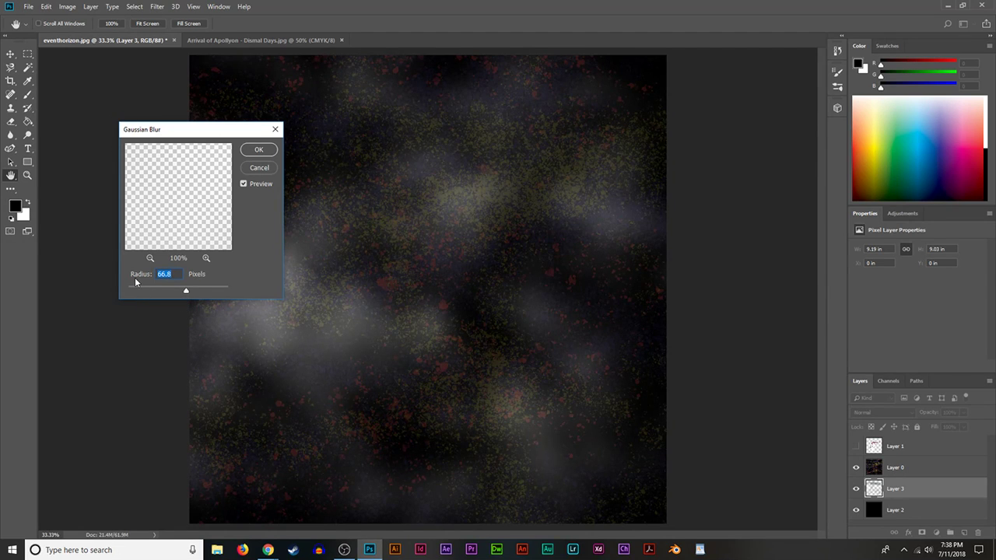
drag(138, 289, 139, 292)
click(145, 292)
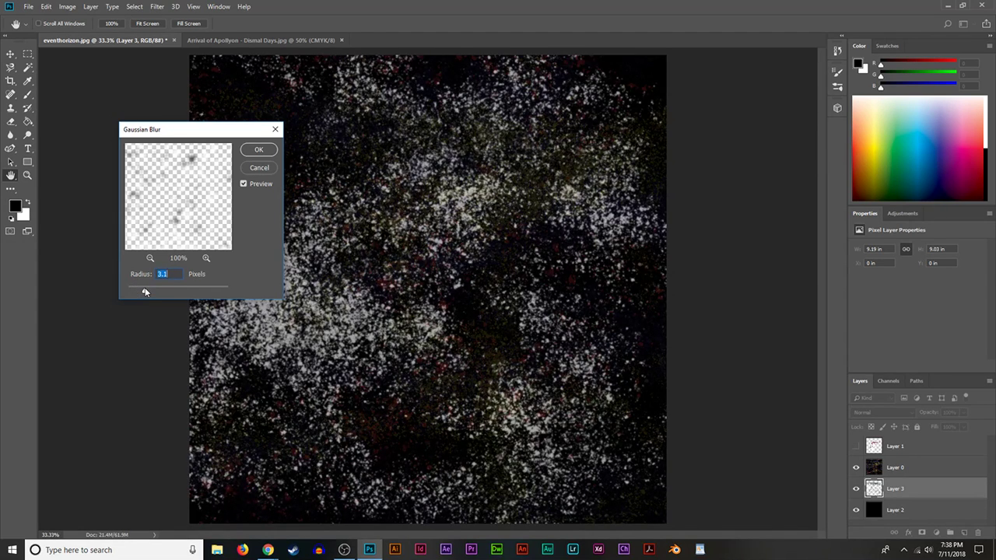
click(258, 150)
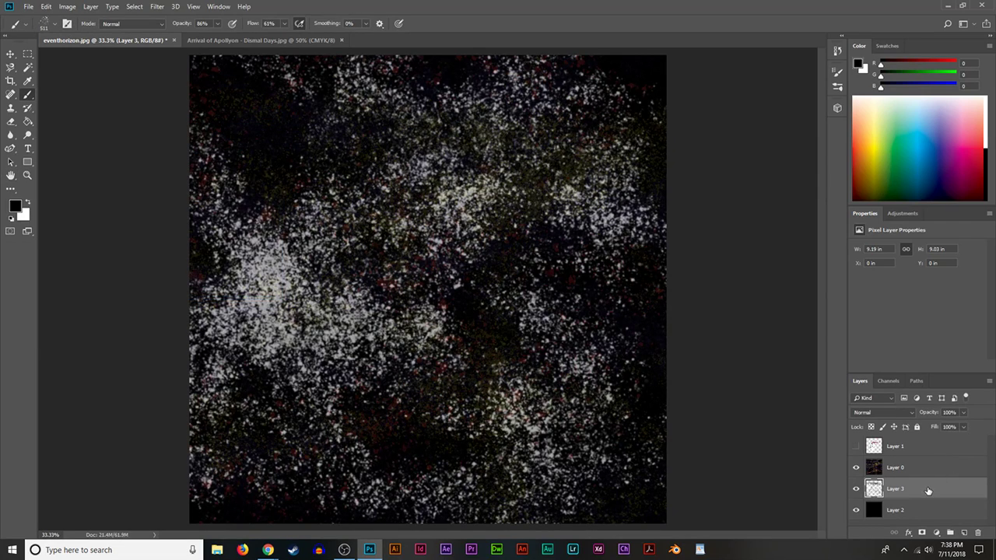
Set the opacity of Layer 3 to 43% and of Layer 0 to 63%.
click(961, 413)
click(938, 427)
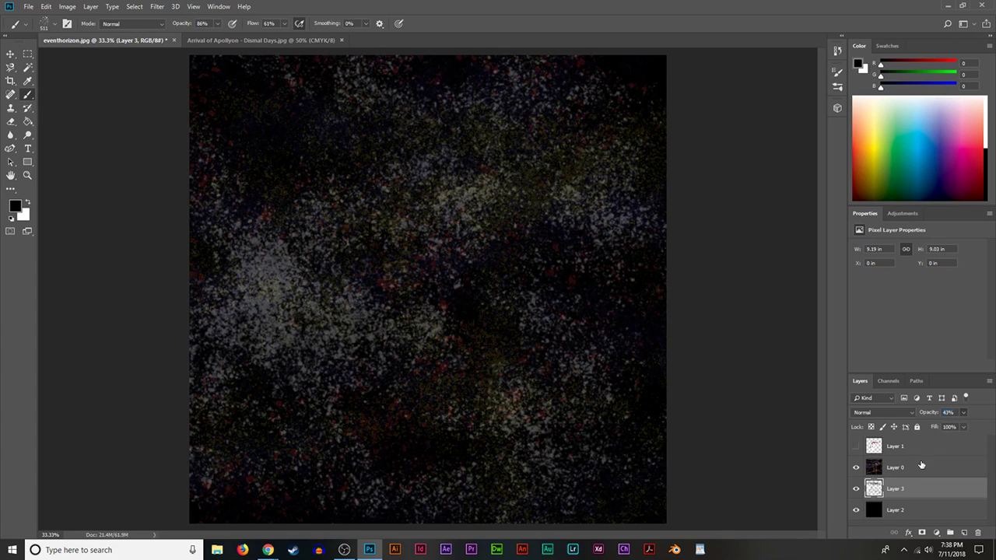
click(921, 464)
click(963, 414)
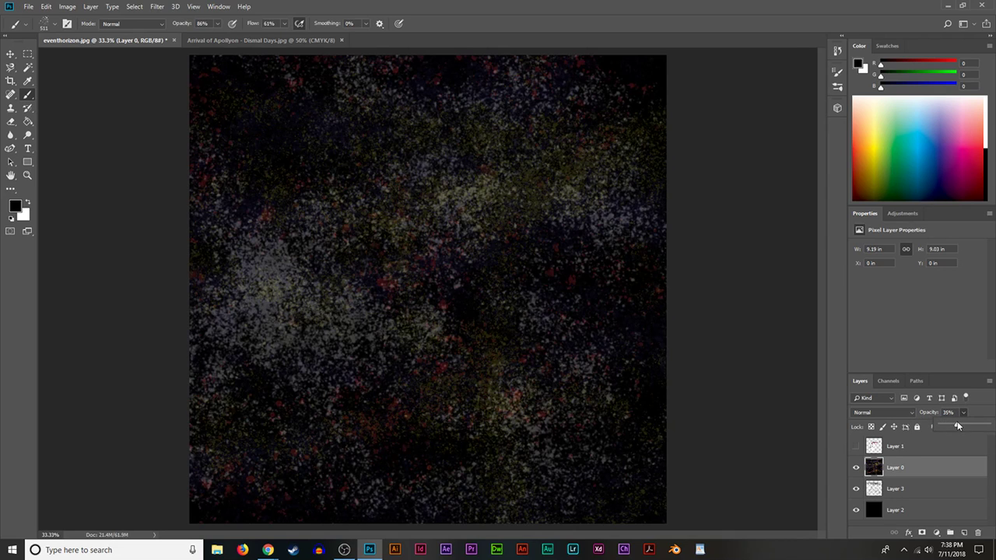
drag(958, 425, 971, 424)
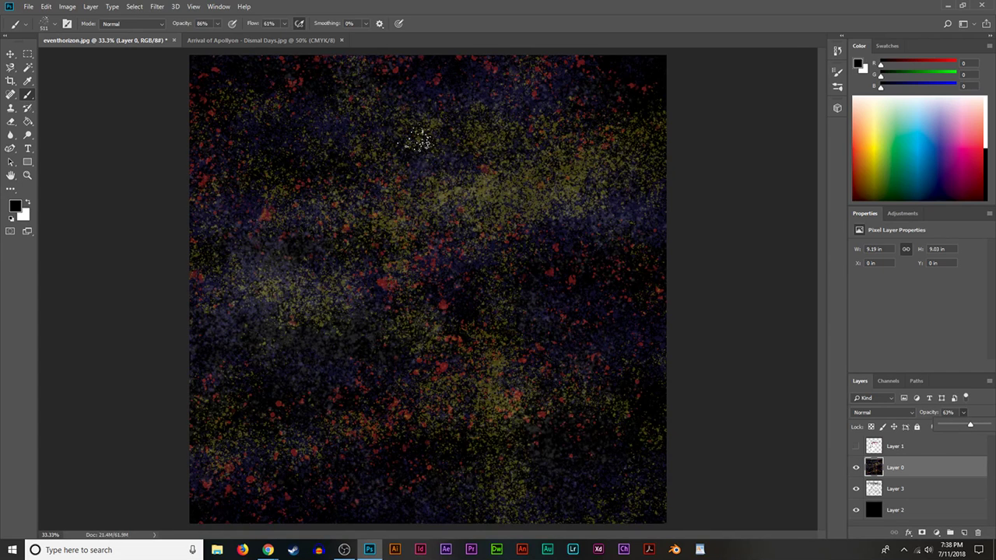
Check the finished Arrival of Apollyon artwork, and paint black spatter on a new layer above Layer 0 at 93% brush opacity.
click(234, 40)
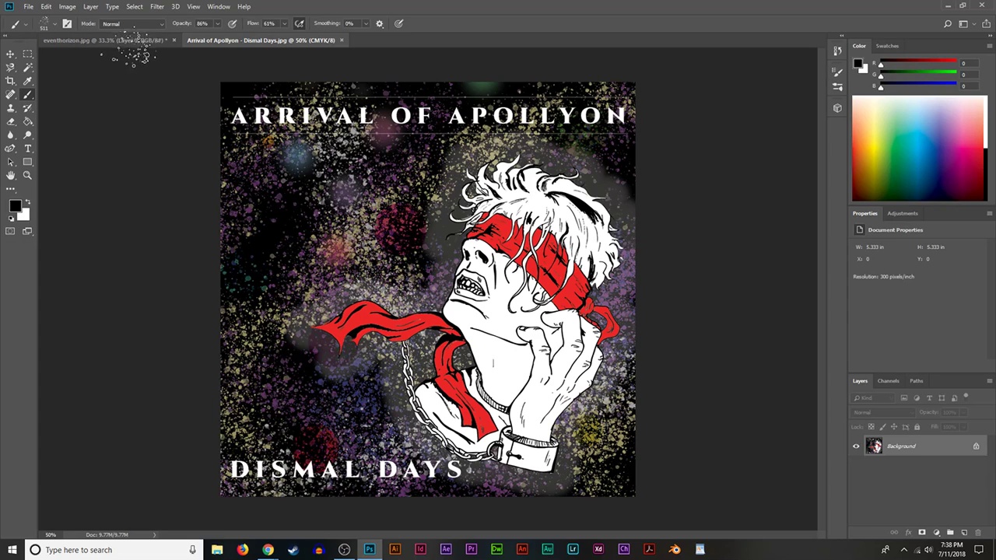
click(125, 40)
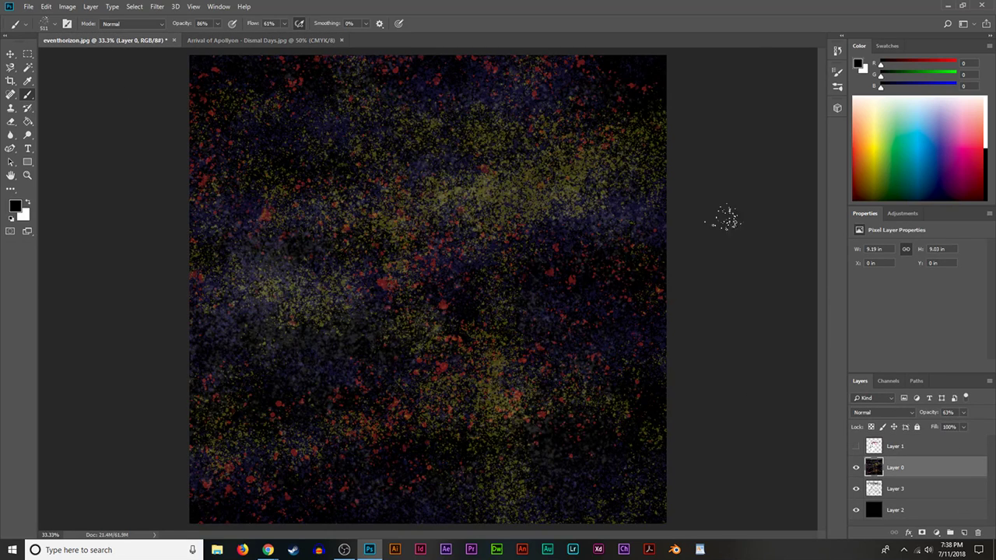
click(963, 532)
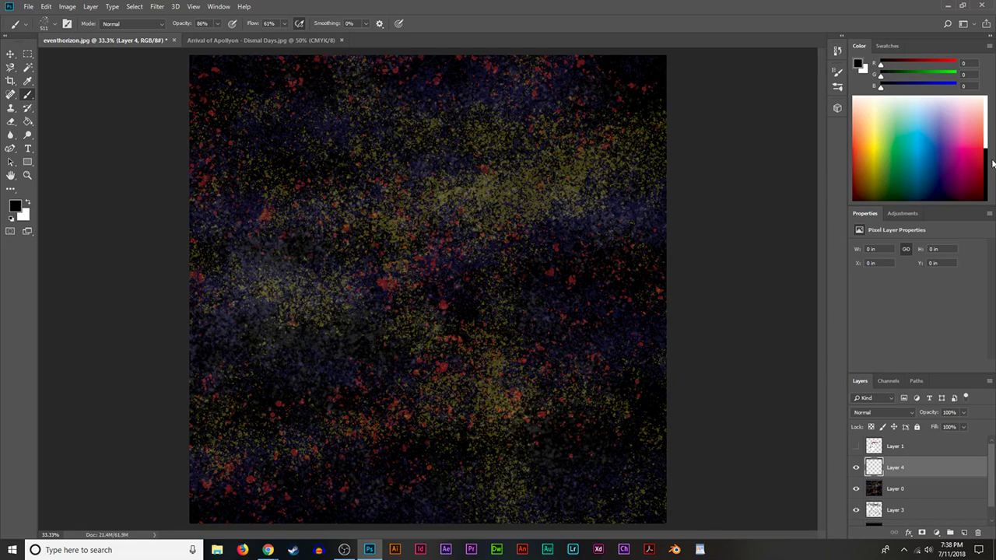
click(53, 24)
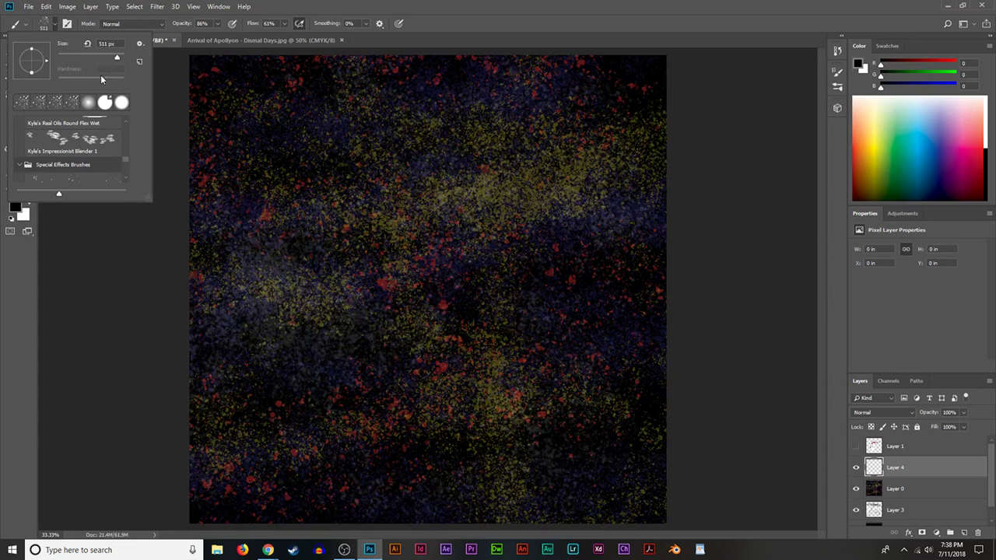
click(217, 25)
click(223, 36)
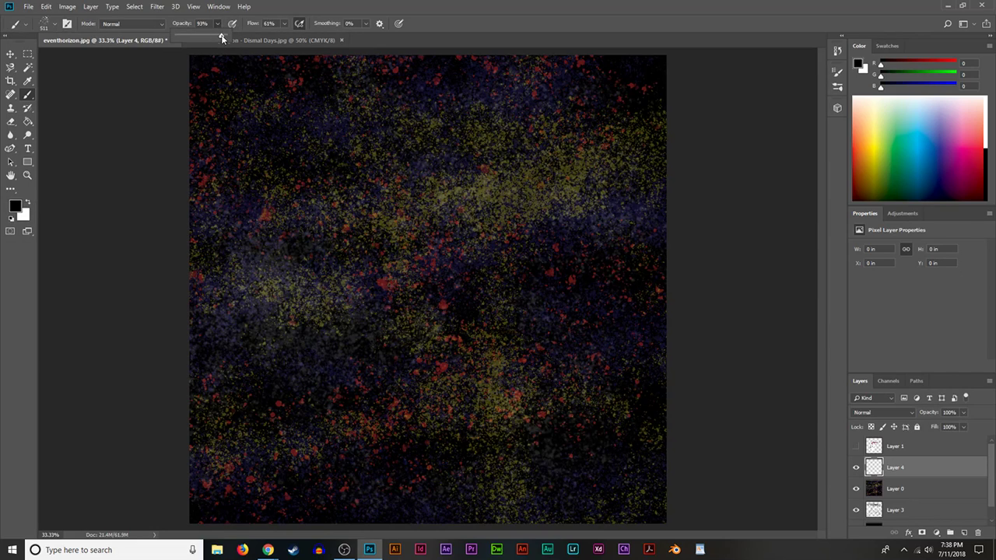
drag(181, 207, 640, 466)
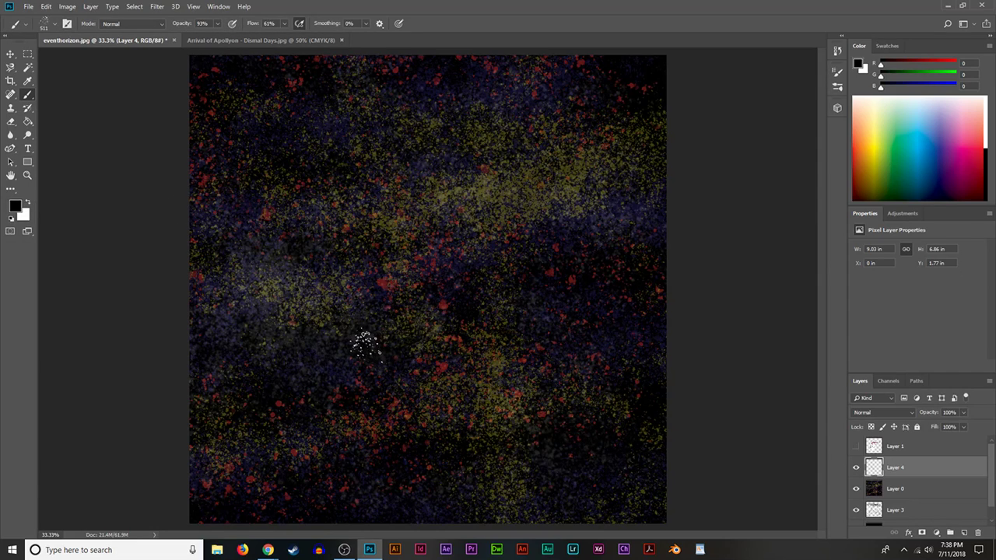
Undo the last black spatter and repaint it across Layer 4 with the brush at 1102 px, 100% opacity and 100% flow.
key(ctrl+z)
click(217, 23)
click(222, 36)
click(284, 25)
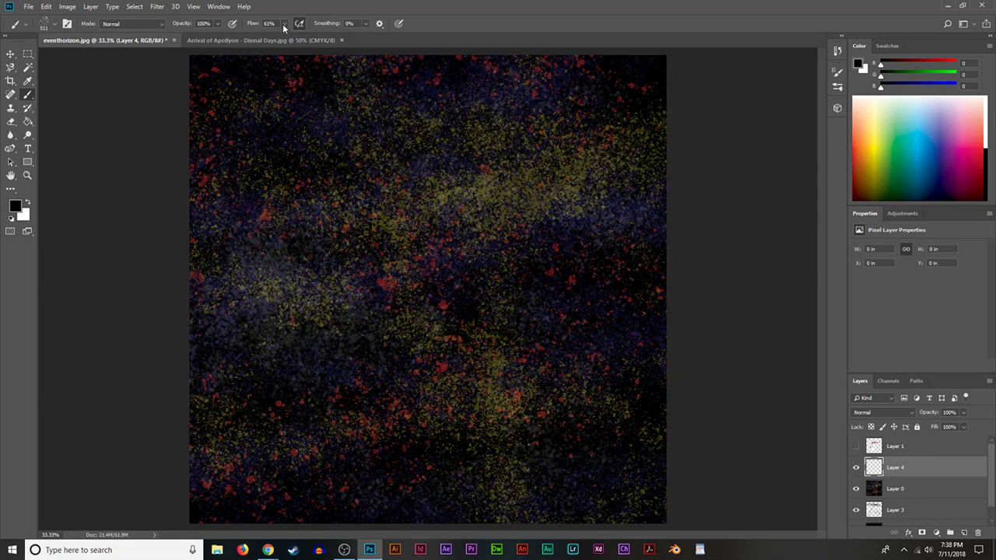
drag(286, 36, 360, 45)
click(55, 23)
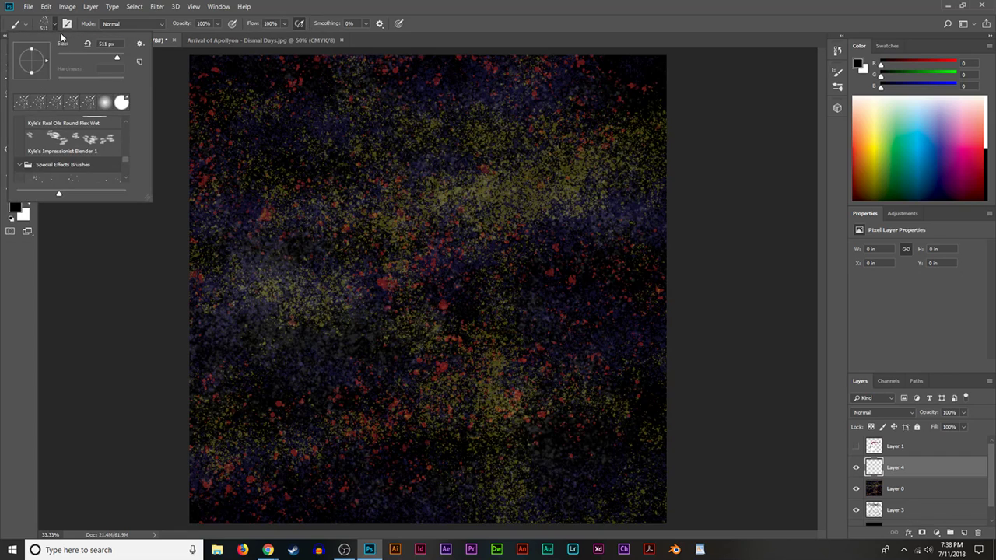
click(119, 53)
drag(166, 140, 827, 554)
mouse_move(506, 156)
mouse_down()
mouse_move(167, 356)
mouse_move(900, 334)
mouse_move(89, 456)
mouse_move(198, 361)
mouse_up()
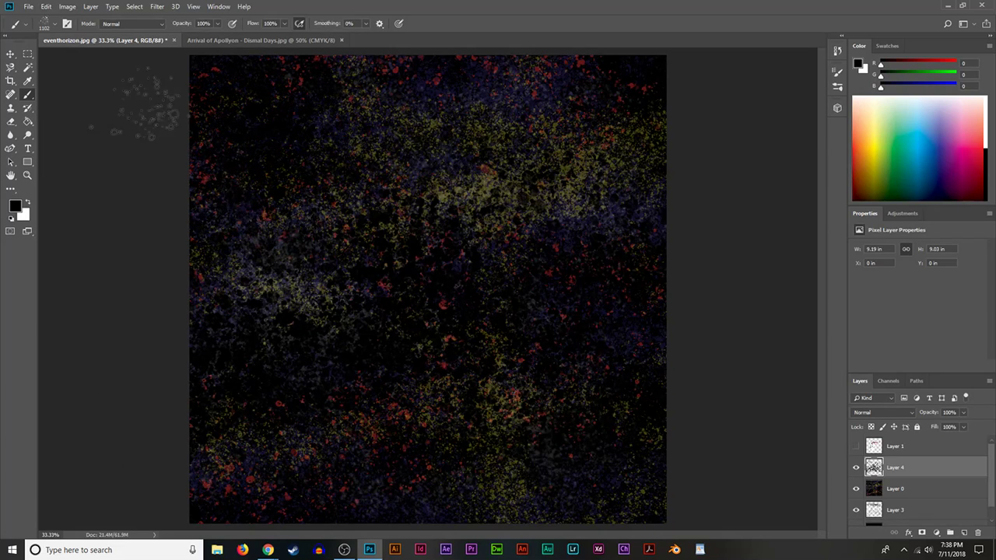
drag(684, 40, 361, 166)
drag(264, 138, 553, 37)
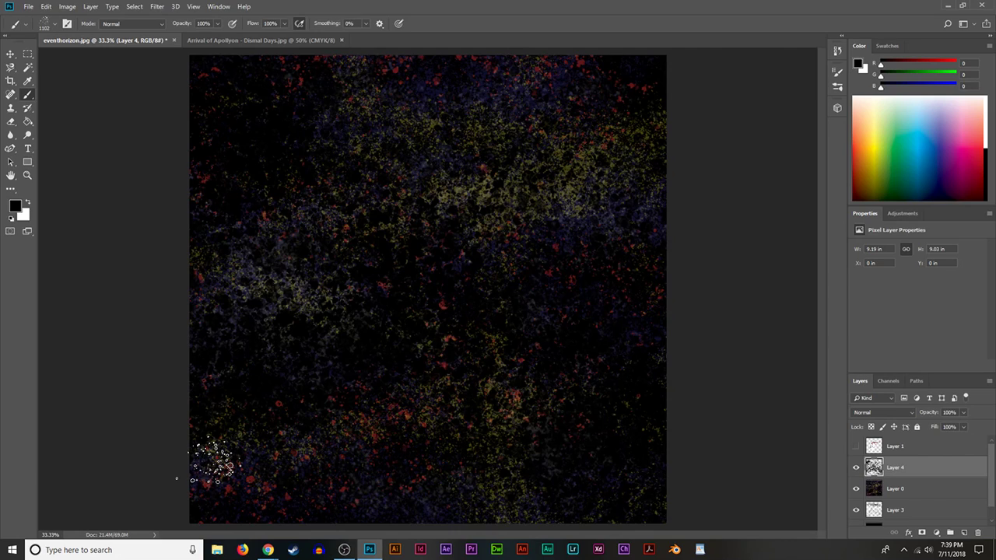
Set the opacity of Layer 4 to 73% and show the sketch figure on Layer 1.
click(963, 413)
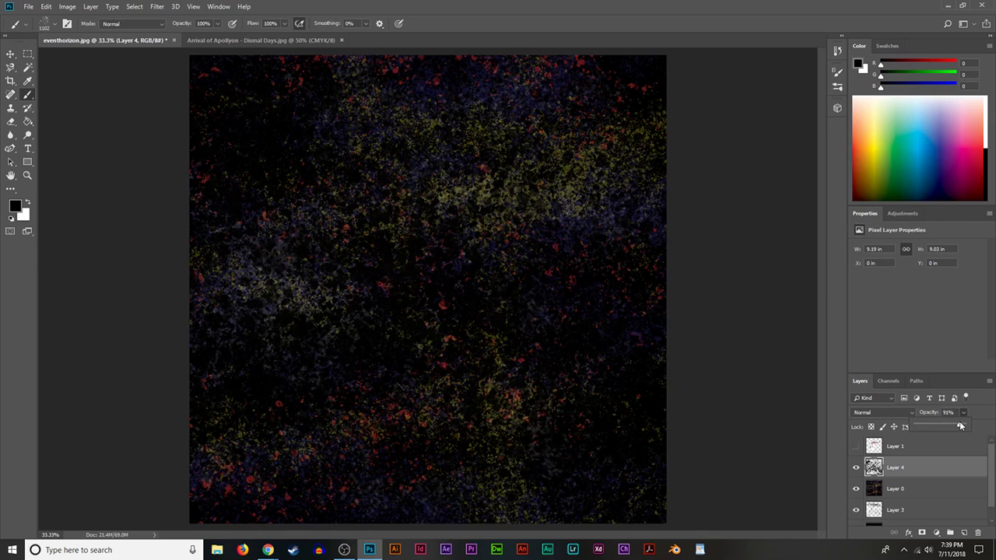
drag(956, 425, 951, 424)
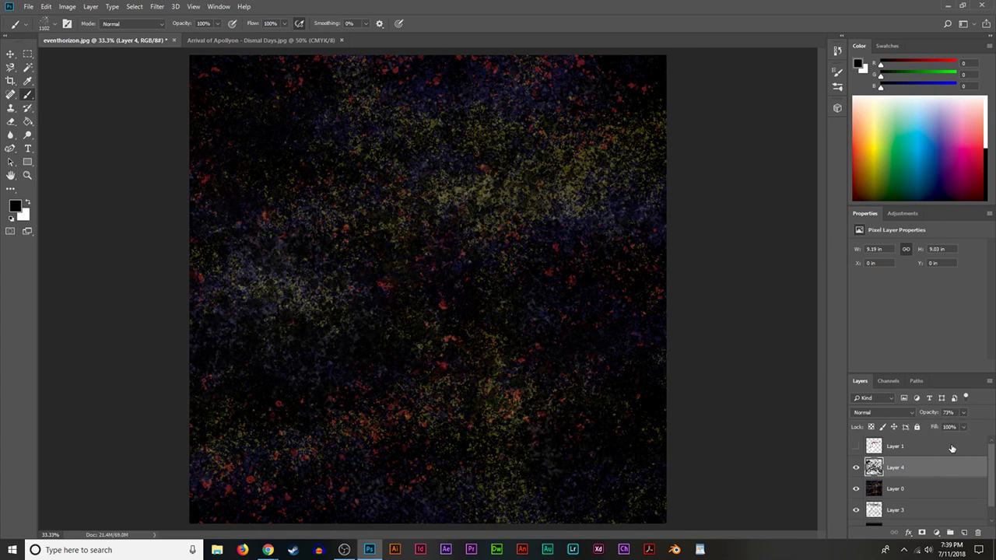
click(956, 447)
click(856, 446)
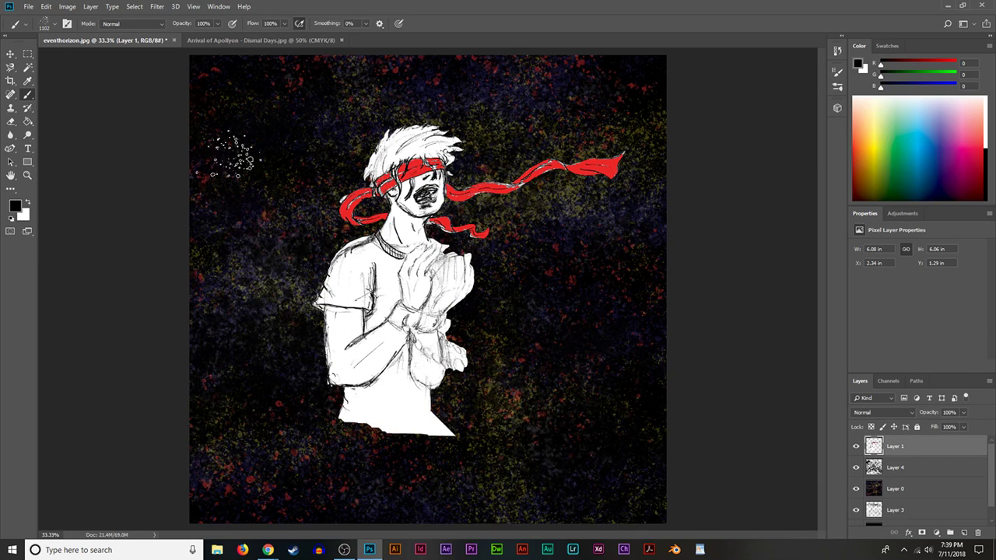
Delete the ragged lower edge of the figure's torso on Layer 1 with a rectangular selection, and deselect.
click(28, 54)
drag(315, 409, 545, 495)
key(Delete)
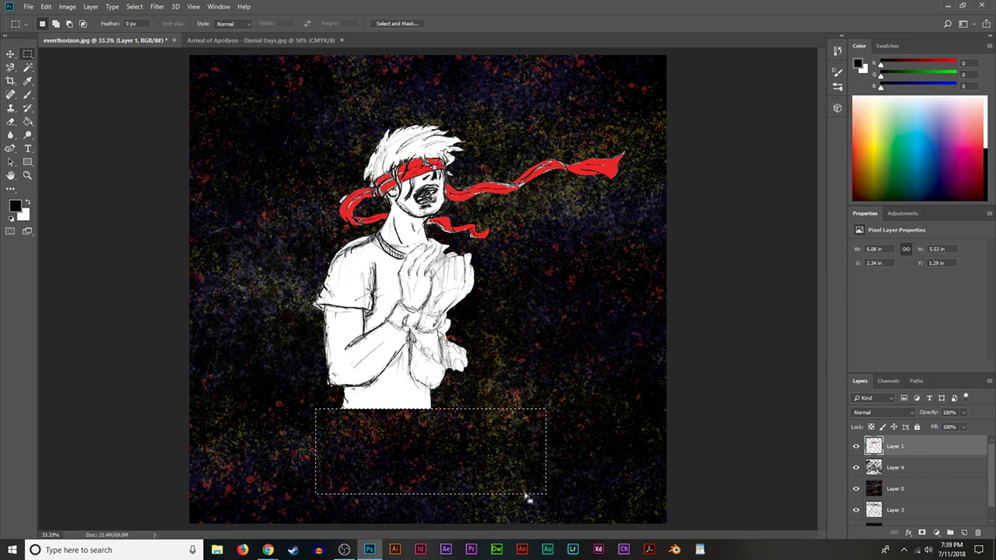
key(ctrl+d)
Move the figure to the lower left of the canvas and enlarge it to about 7.65 in wide, with the torso meeting the canvas edge.
click(10, 54)
drag(416, 286, 344, 421)
key(ctrl+t)
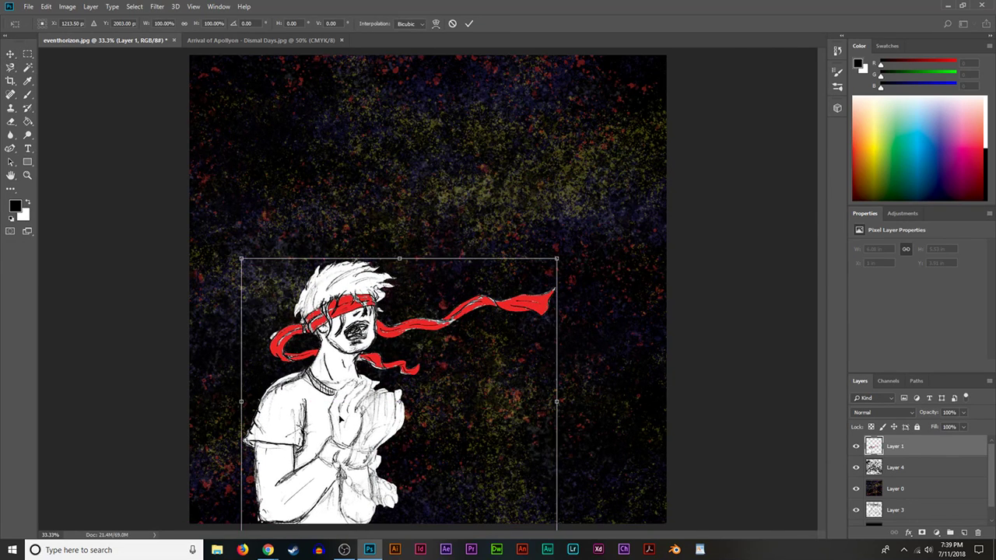
drag(557, 263, 642, 182)
key(Return)
drag(406, 377, 410, 348)
drag(397, 345, 381, 363)
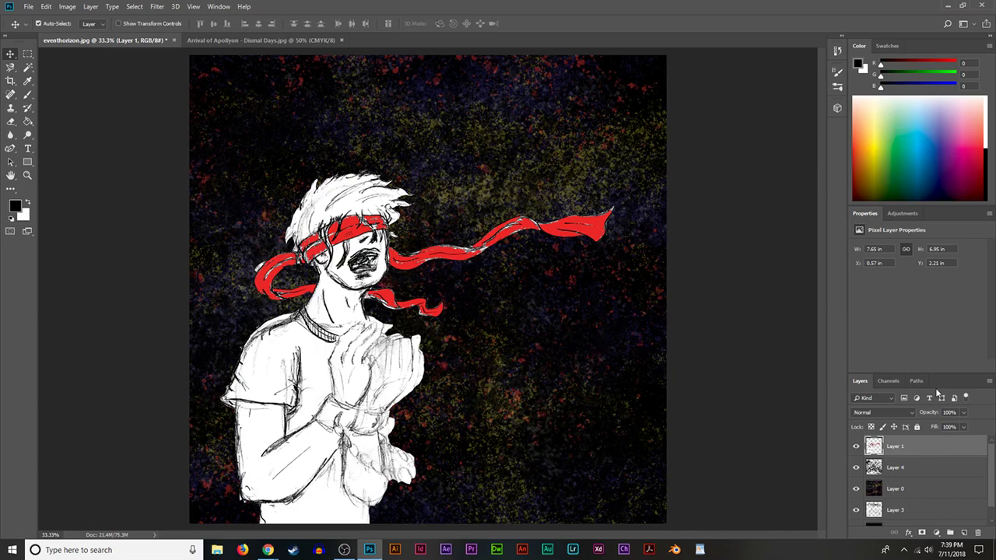
Add a white Outer Glow in Screen mode to Layer 1, adjusting its opacity, spread and size.
click(909, 533)
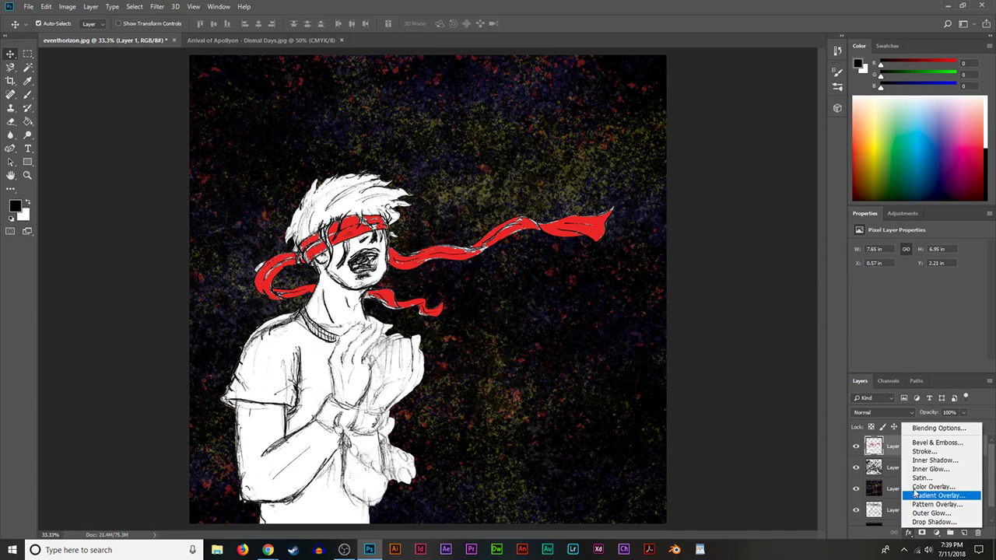
click(927, 512)
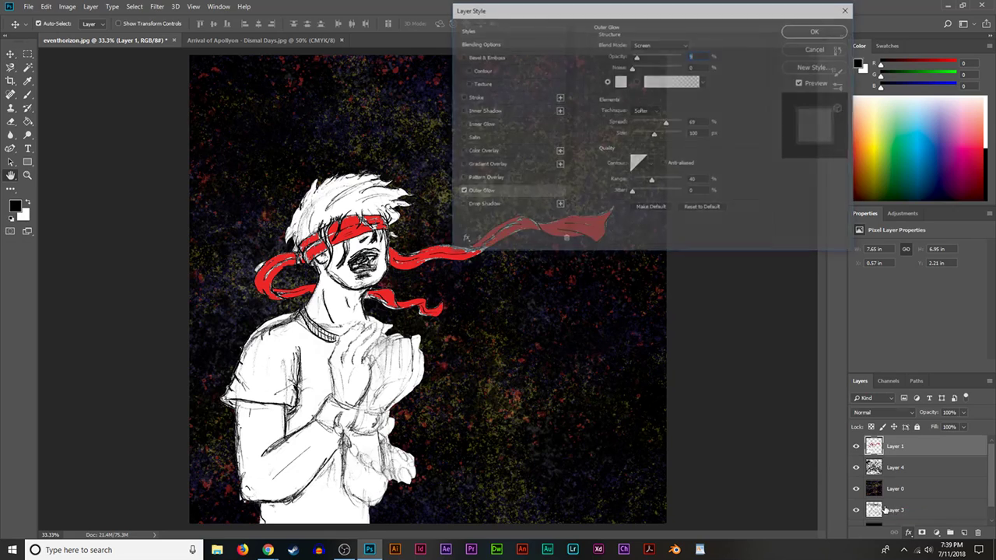
drag(666, 124, 649, 136)
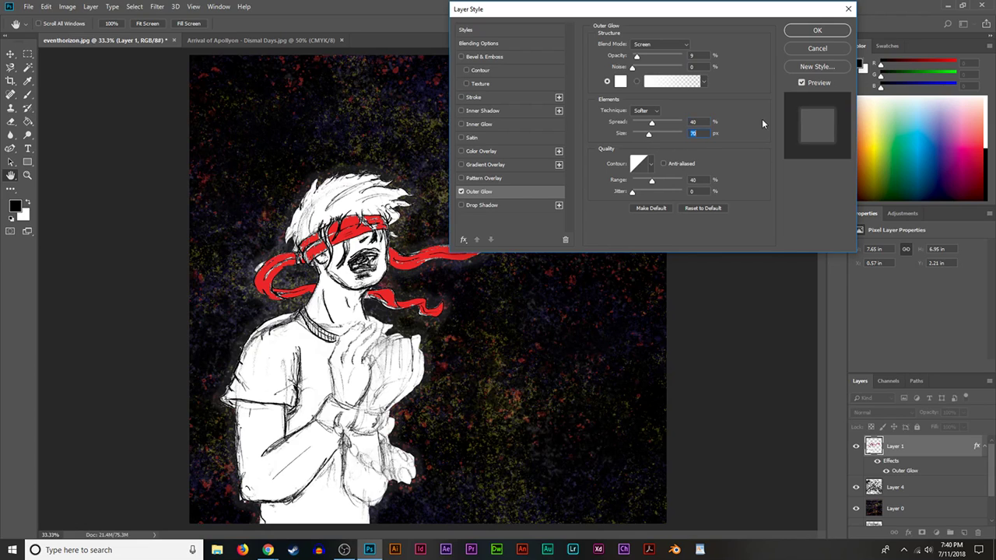
drag(636, 57, 632, 56)
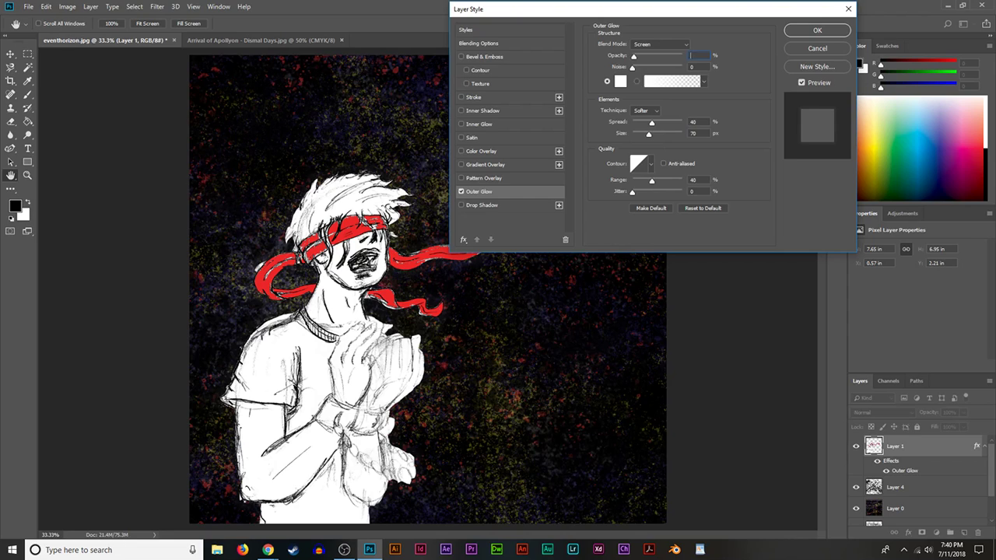
drag(637, 58, 638, 57)
drag(653, 124, 652, 135)
click(816, 31)
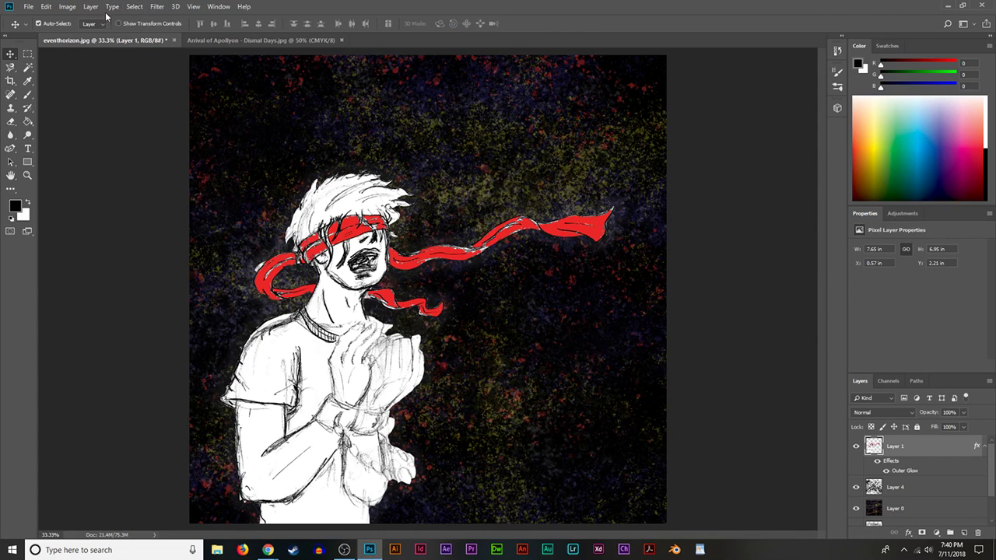
Select the Smudge tool for working on the figure on Layer 1.
click(10, 137)
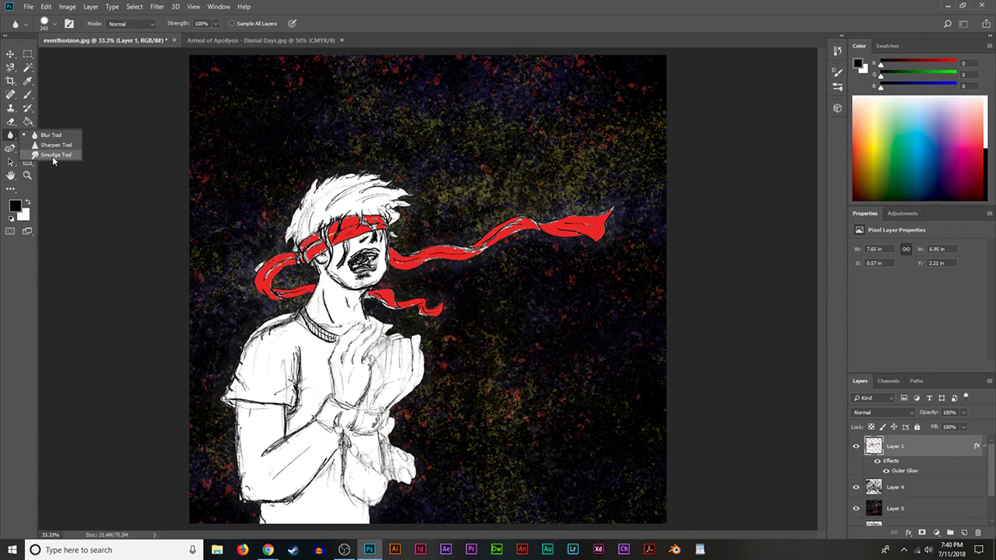
click(48, 158)
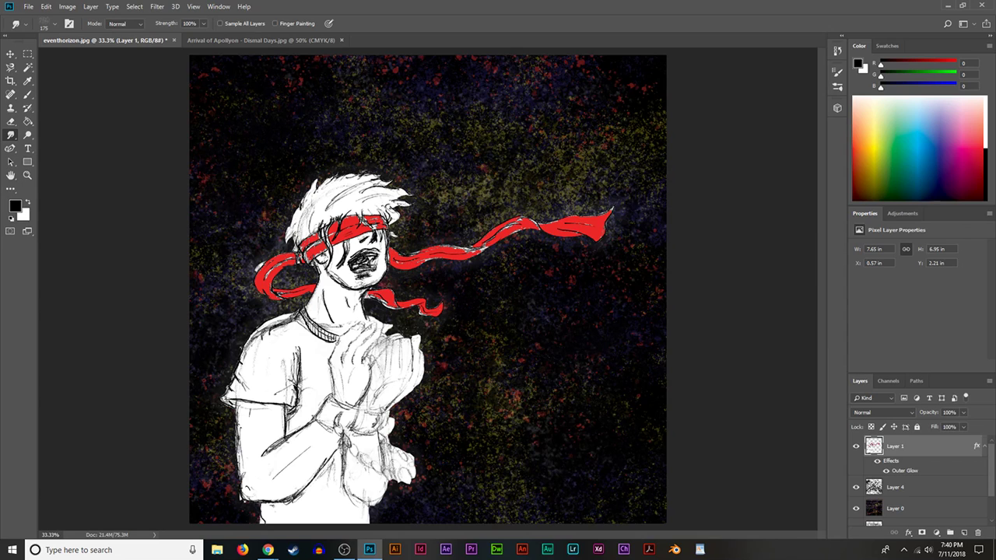
key(ctrl+minus)
Try smearing the figure's hands sideways at 100% strength, undo it, and lower the smudge strength to 72%.
drag(408, 342, 476, 345)
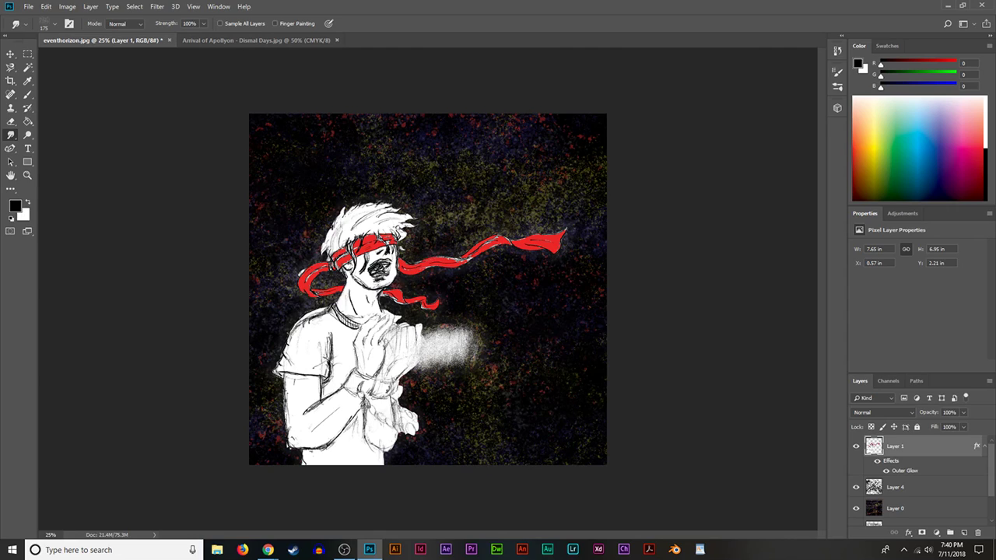
key(ctrl+z)
click(203, 24)
drag(207, 36, 191, 40)
click(467, 28)
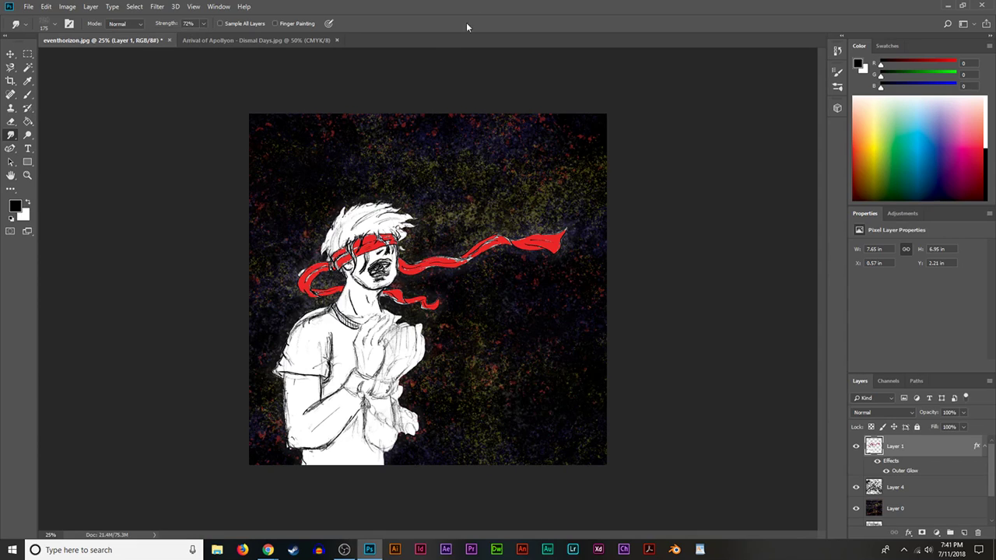
Try smearing the flying ribbon with the smudge brush enlarged to 1457 px.
click(49, 21)
drag(96, 57, 112, 57)
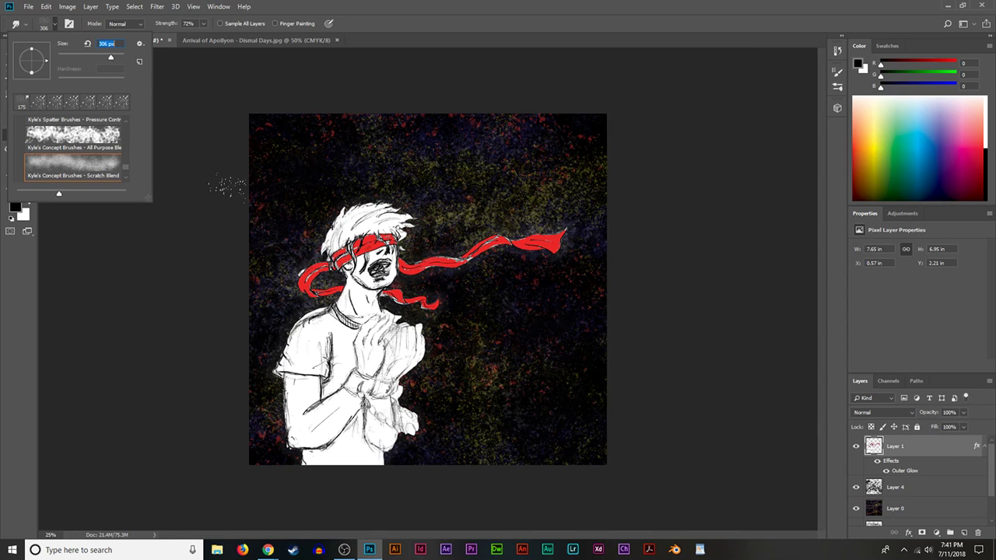
click(119, 57)
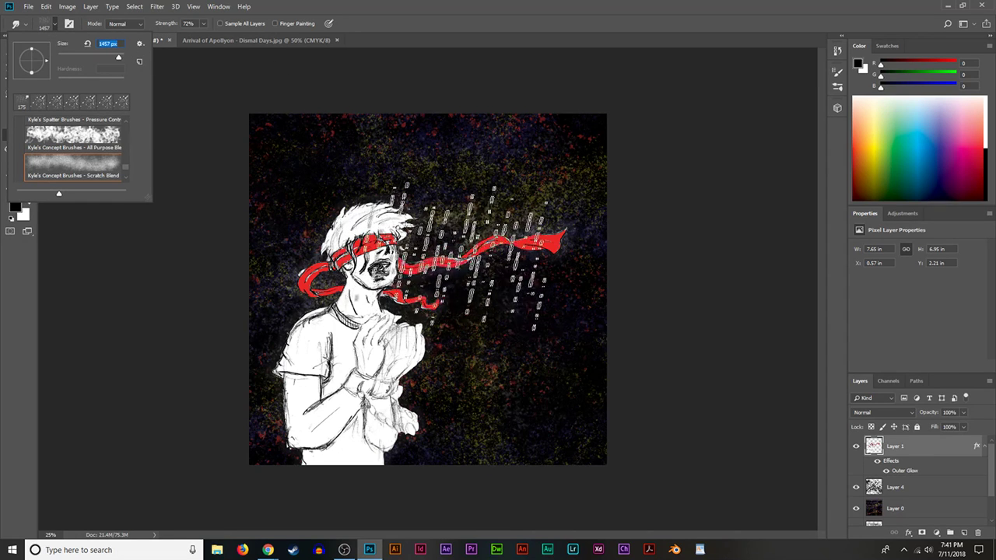
click(489, 262)
mouse_move(489, 262)
mouse_down()
mouse_move(593, 263)
mouse_move(584, 269)
mouse_up()
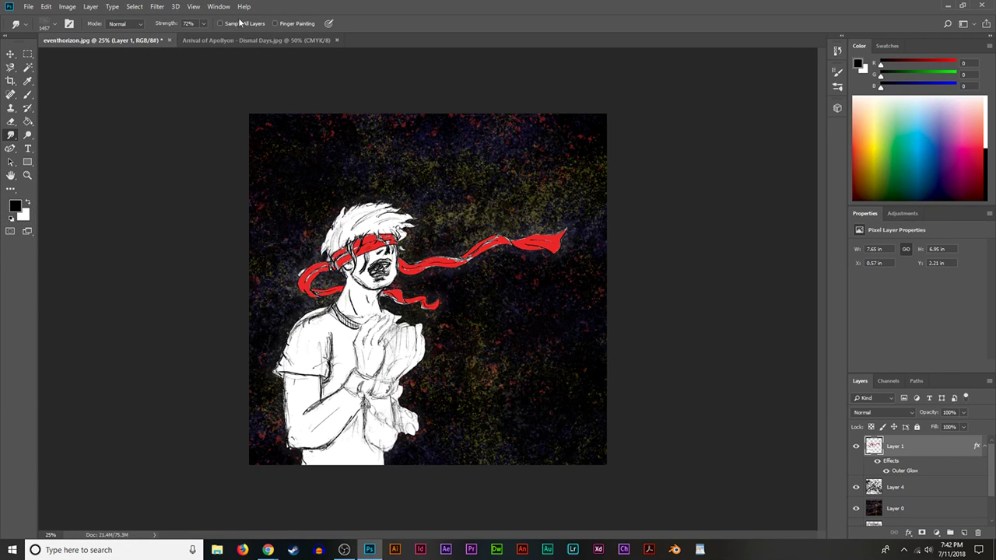
Try smearing the figure's hair with a much smaller smudge brush, and undo the stroke.
click(55, 24)
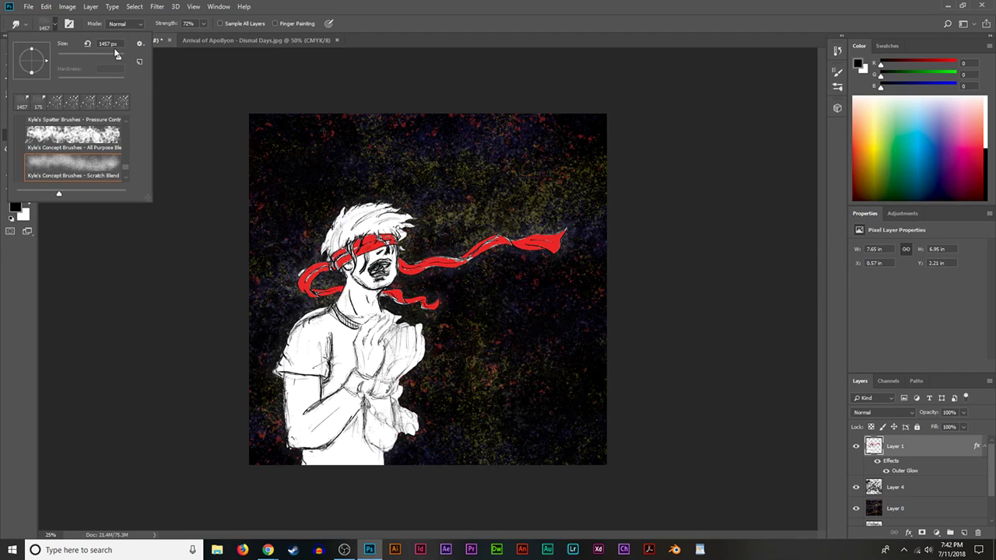
drag(115, 58, 113, 58)
click(436, 8)
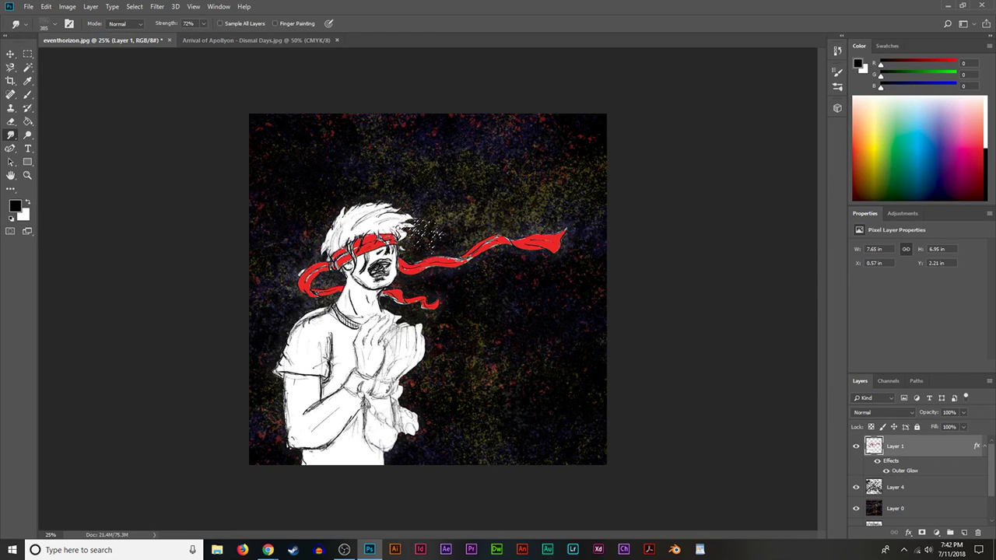
mouse_move(389, 204)
mouse_down()
mouse_move(432, 221)
mouse_move(422, 198)
mouse_up()
key(ctrl+z)
Set the Smudge tool to 124 px and 100% strength, testing it on the figure's hair and undoing the test smears.
click(55, 25)
click(96, 58)
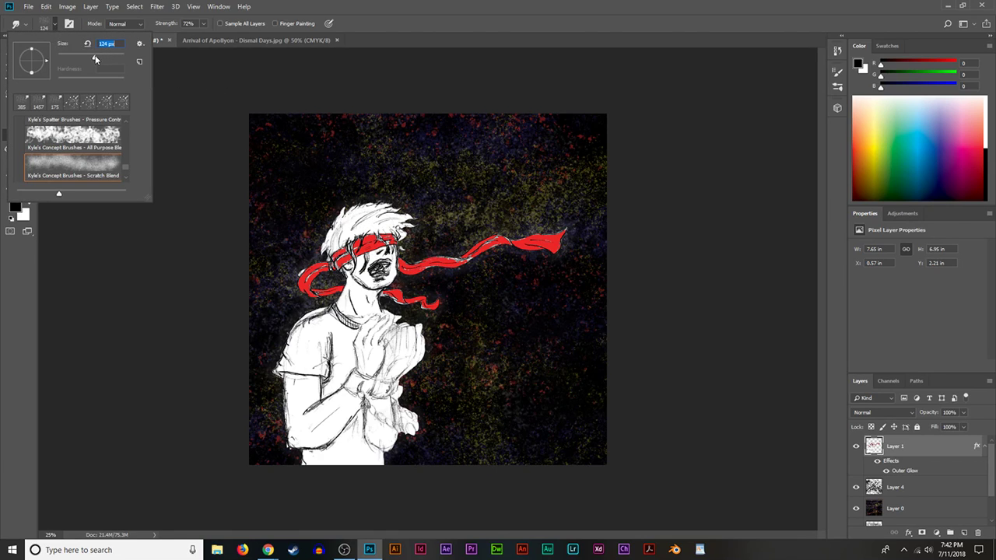
click(396, 205)
mouse_move(397, 205)
mouse_down()
mouse_move(429, 213)
mouse_move(405, 222)
mouse_move(420, 224)
mouse_up()
key(ctrl+z)
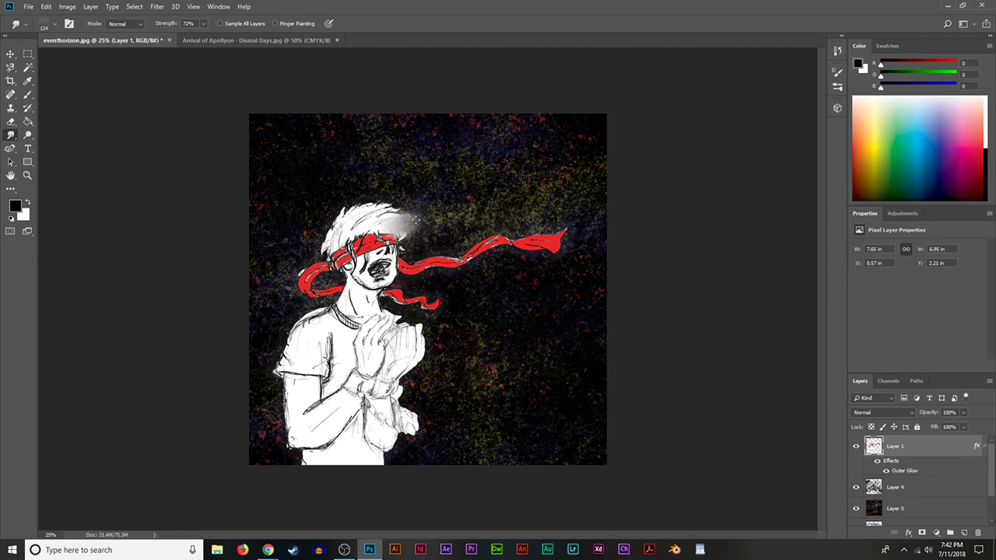
key(ctrl+z)
click(203, 23)
key(0)
drag(393, 212, 417, 209)
key(ctrl+z)
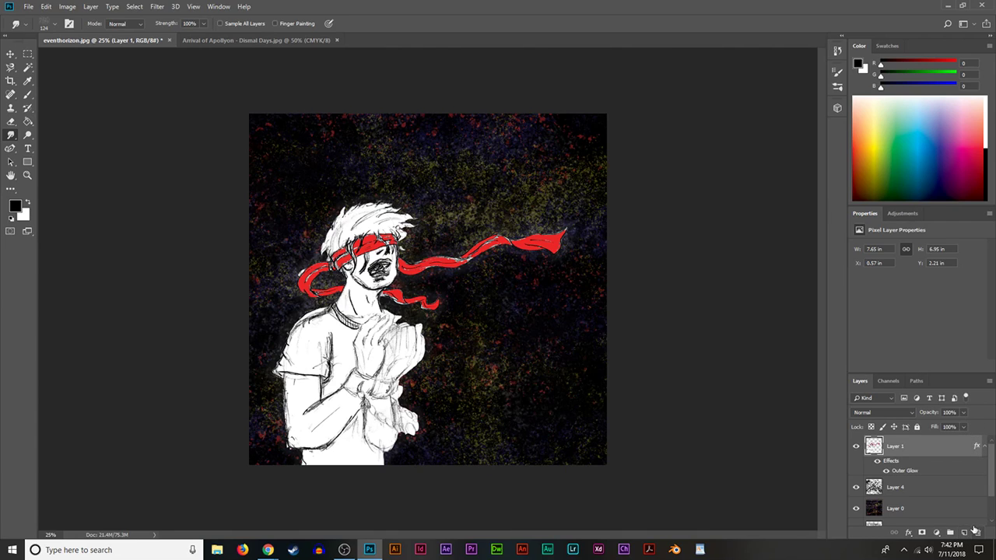
Duplicate Layer 1 and smear the copy's hair, face and red ribbons toward the right edge of the canvas.
drag(931, 457, 964, 533)
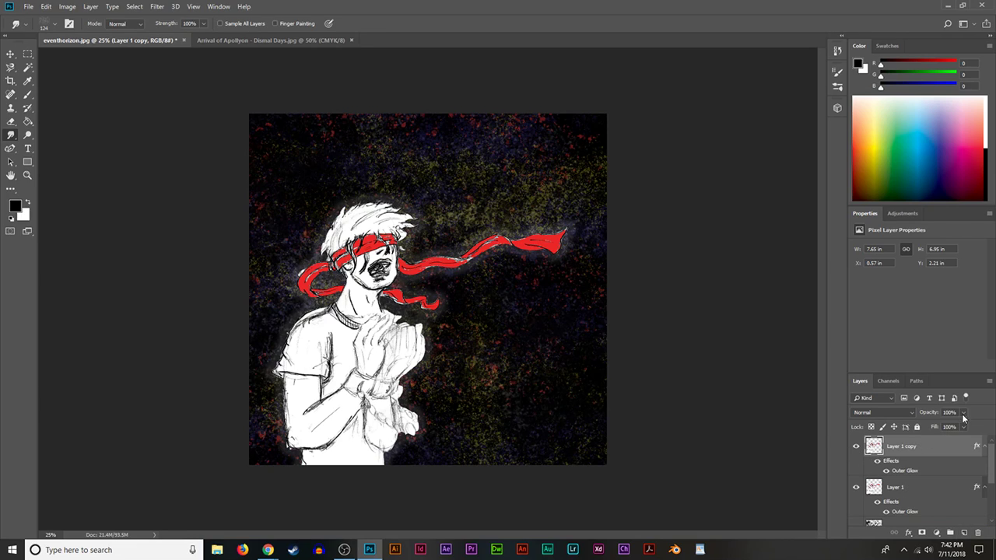
mouse_move(393, 231)
mouse_down()
mouse_move(432, 222)
mouse_move(408, 223)
mouse_move(429, 208)
mouse_move(395, 210)
mouse_move(430, 198)
mouse_up()
mouse_move(377, 268)
mouse_down()
mouse_move(450, 236)
mouse_move(426, 273)
mouse_move(459, 253)
mouse_move(599, 227)
mouse_up()
drag(422, 254, 517, 220)
mouse_move(493, 214)
mouse_down()
mouse_move(426, 209)
mouse_move(487, 206)
mouse_move(477, 234)
mouse_up()
drag(377, 286, 606, 235)
drag(458, 267, 599, 248)
drag(393, 305, 603, 266)
Smear the hands, arms and torso of Layer 1 copy in long strokes out to the right edge of the canvas.
drag(390, 309, 606, 293)
mouse_move(399, 340)
mouse_down()
mouse_move(576, 306)
mouse_move(442, 358)
mouse_move(392, 359)
mouse_move(572, 315)
mouse_move(634, 317)
mouse_up()
mouse_move(393, 365)
mouse_down()
mouse_move(471, 365)
mouse_move(610, 335)
mouse_up()
drag(398, 395, 605, 352)
mouse_move(459, 350)
mouse_down()
mouse_move(600, 337)
mouse_move(495, 380)
mouse_move(608, 334)
mouse_up()
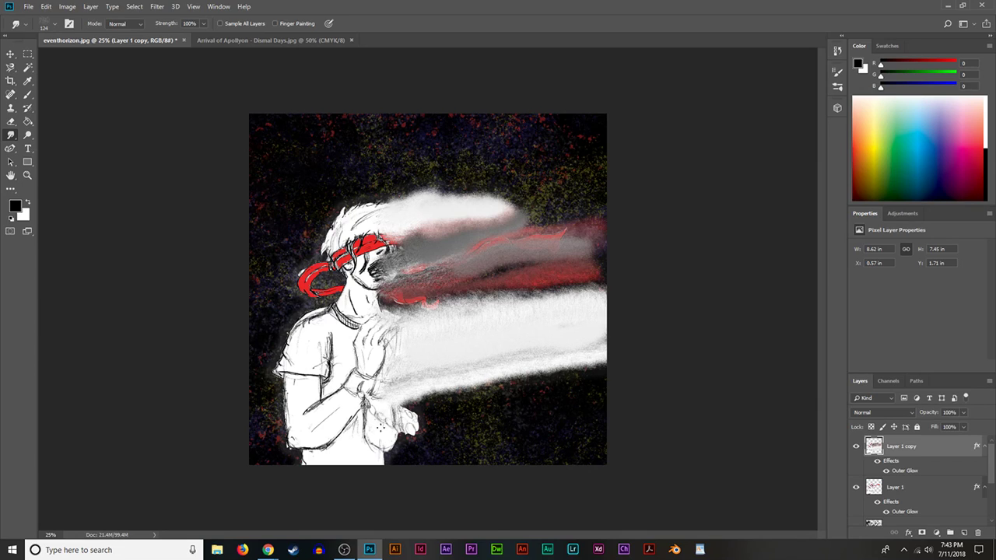
drag(399, 419, 604, 379)
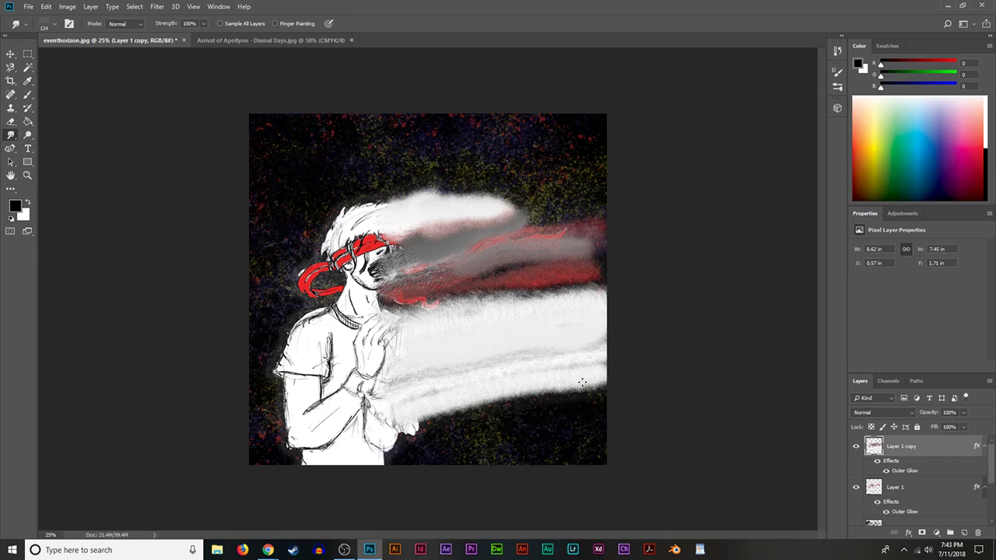
mouse_move(387, 420)
mouse_down()
mouse_move(515, 391)
mouse_move(630, 384)
mouse_up()
drag(392, 438, 612, 394)
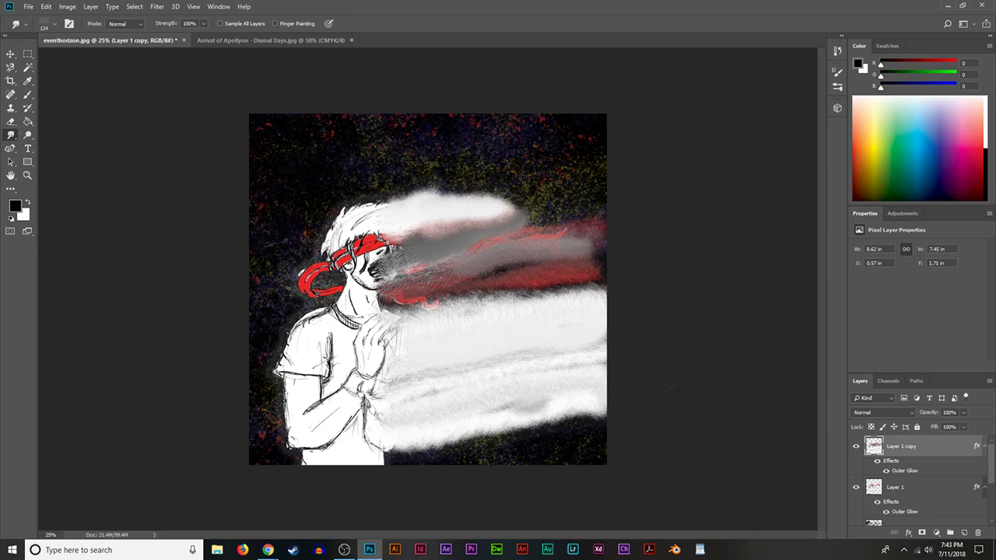
drag(356, 467, 615, 432)
Add shorter smudge strokes over the chest, arm, shoulder, back of the hair and ribbon tail on Layer 1 copy.
mouse_move(382, 350)
mouse_down()
mouse_move(407, 331)
mouse_move(388, 328)
mouse_move(461, 302)
mouse_up()
drag(323, 400, 376, 378)
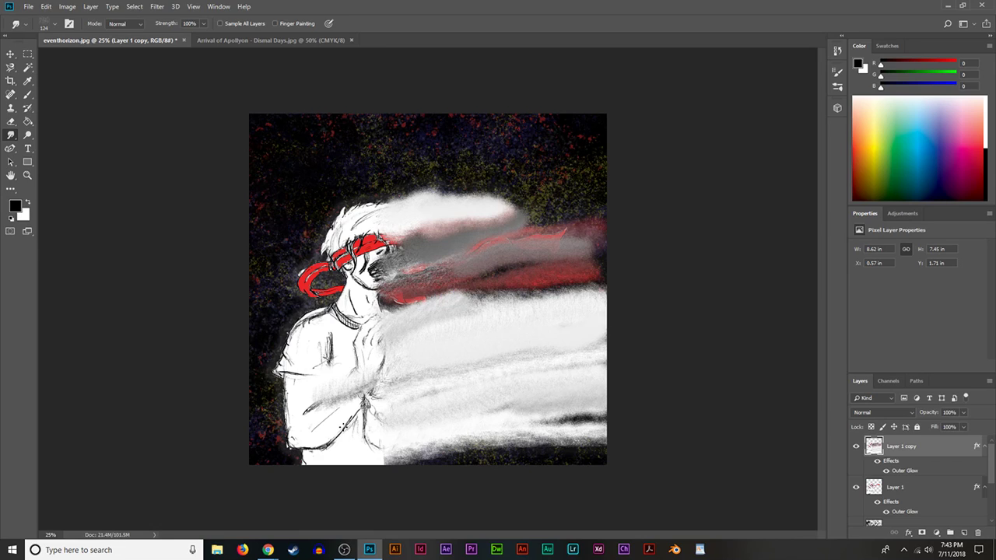
drag(349, 426, 383, 397)
mouse_move(307, 315)
mouse_down()
mouse_move(353, 297)
mouse_move(404, 303)
mouse_up()
mouse_move(333, 216)
mouse_down()
mouse_move(389, 165)
mouse_move(401, 190)
mouse_move(421, 182)
mouse_up()
mouse_move(491, 247)
mouse_down()
mouse_move(548, 212)
mouse_move(531, 234)
mouse_move(565, 217)
mouse_up()
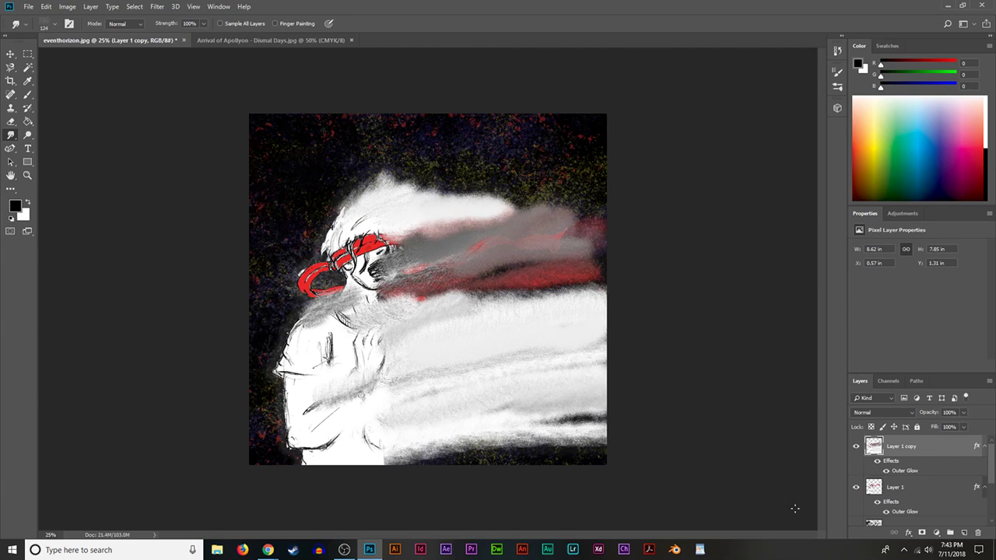
Try lowering the opacity of Layer 1 copy to 67%, and return it to 100%.
click(963, 412)
click(948, 426)
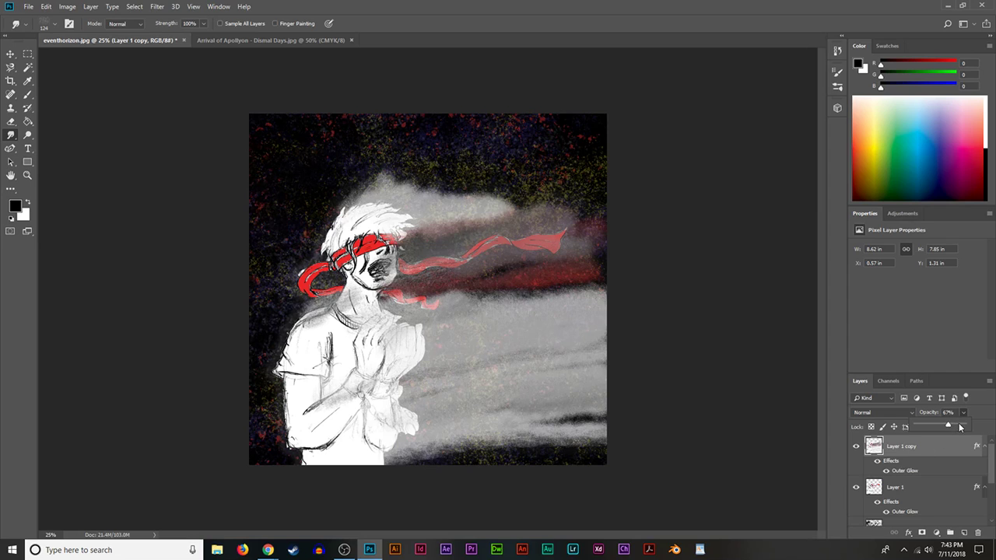
drag(960, 426, 967, 426)
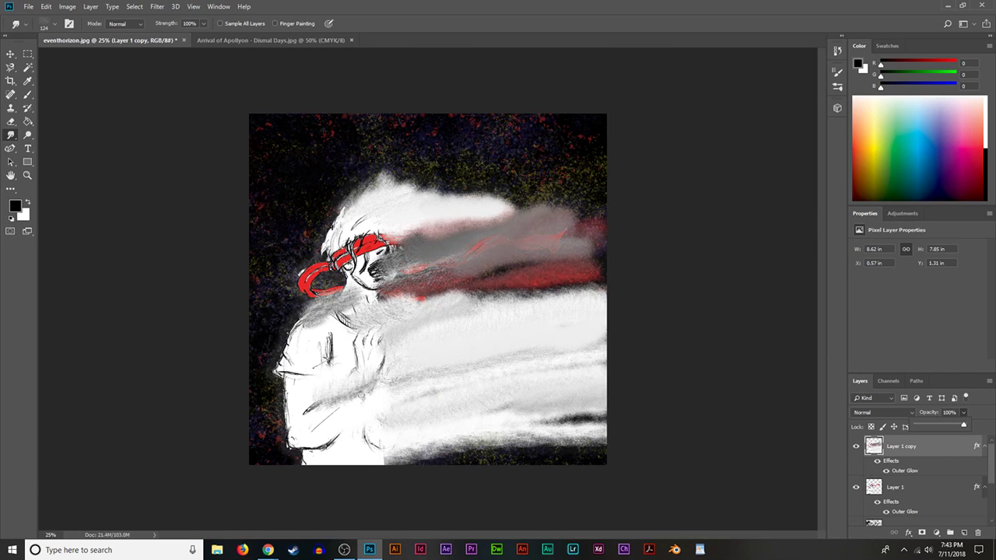
Try erasing over the figure's head and chest on Layer 1 copy with a 275 px eraser, and undo the stroke.
click(11, 121)
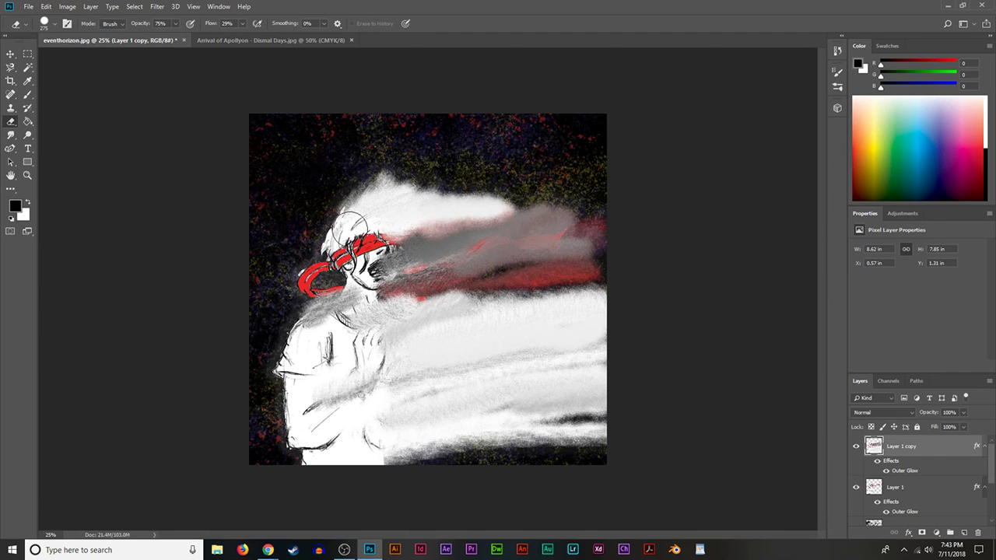
click(48, 27)
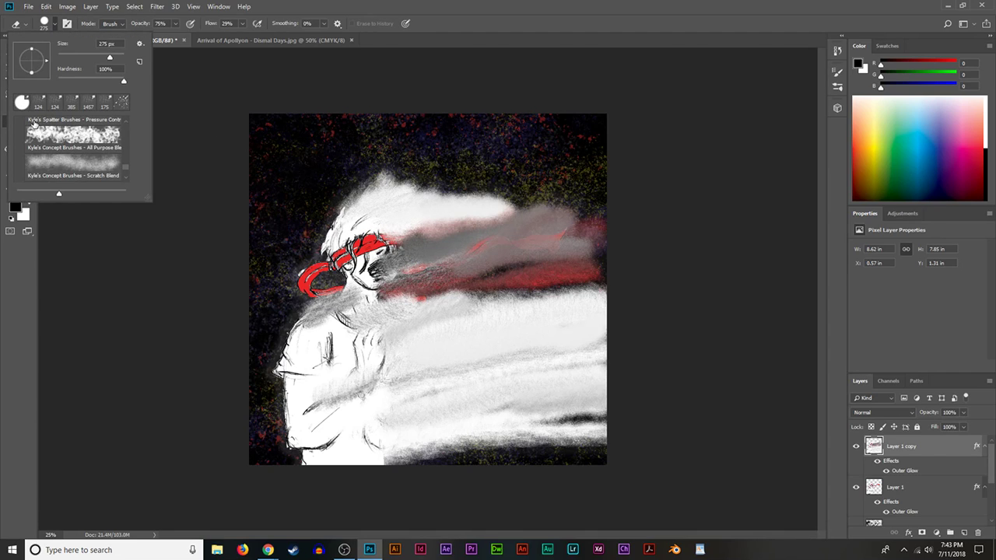
click(113, 81)
click(480, 3)
mouse_move(323, 201)
mouse_down()
mouse_move(483, 222)
mouse_move(359, 273)
mouse_move(366, 361)
mouse_up()
key(ctrl+z)
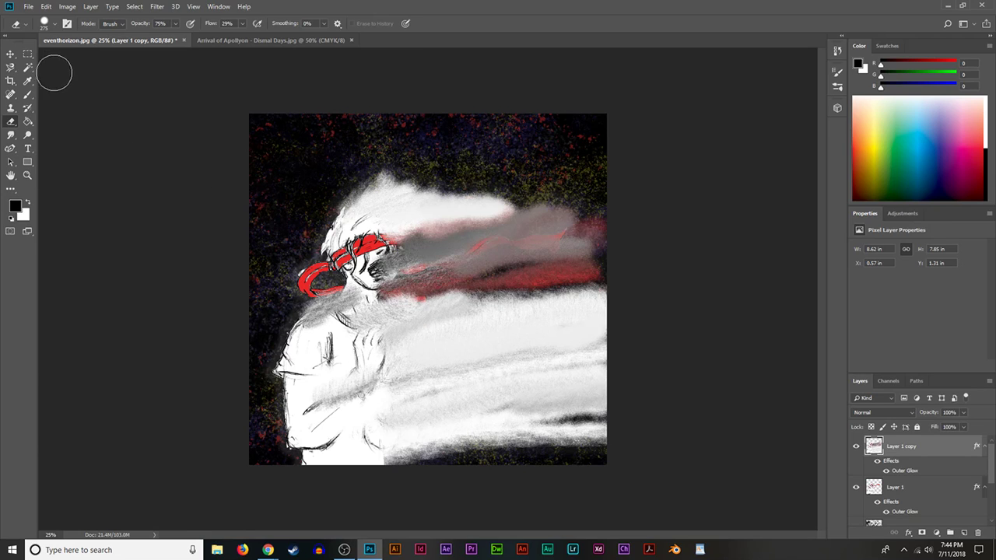
Partially erase Layer 1 copy over the figure and its smear with a 464 px eraser at 38% opacity.
click(54, 23)
drag(111, 56, 117, 57)
click(174, 23)
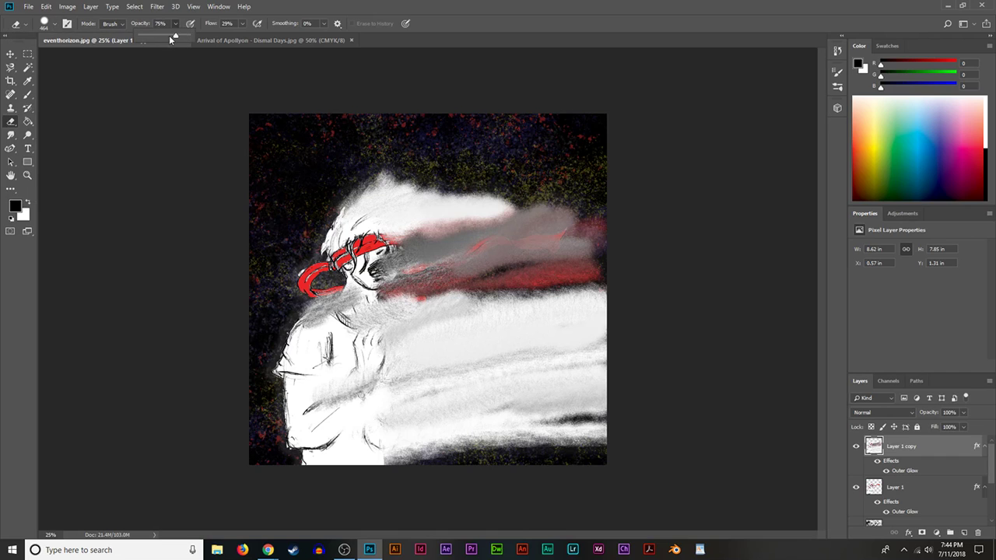
click(158, 37)
mouse_move(329, 211)
mouse_down()
mouse_move(526, 214)
mouse_move(401, 277)
mouse_move(365, 334)
mouse_move(321, 346)
mouse_move(331, 385)
mouse_move(289, 335)
mouse_move(545, 373)
mouse_move(645, 370)
mouse_move(751, 394)
mouse_move(465, 407)
mouse_move(366, 332)
mouse_move(473, 171)
mouse_move(358, 187)
mouse_up()
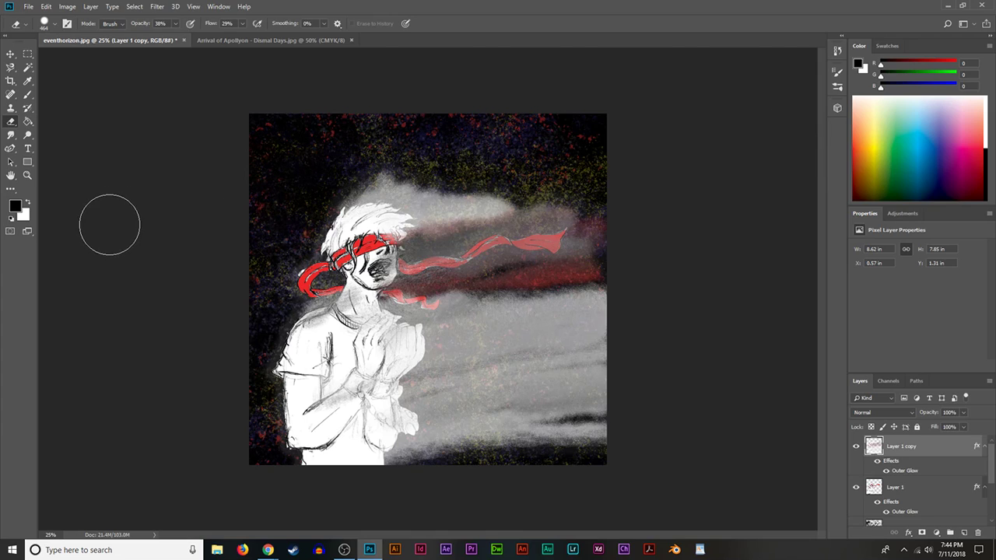
Shift Layer 1 slightly left, to a horizontal position of 0.45 in.
click(911, 495)
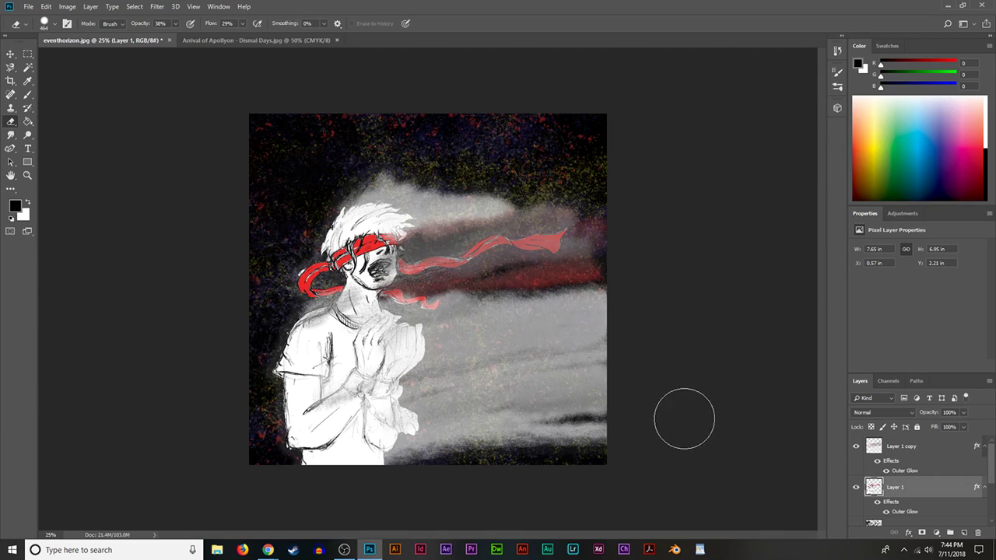
click(10, 54)
drag(420, 287, 416, 286)
key(Left)
key(Left)
key(Left)
key(Left)
key(Left)
key(Left)
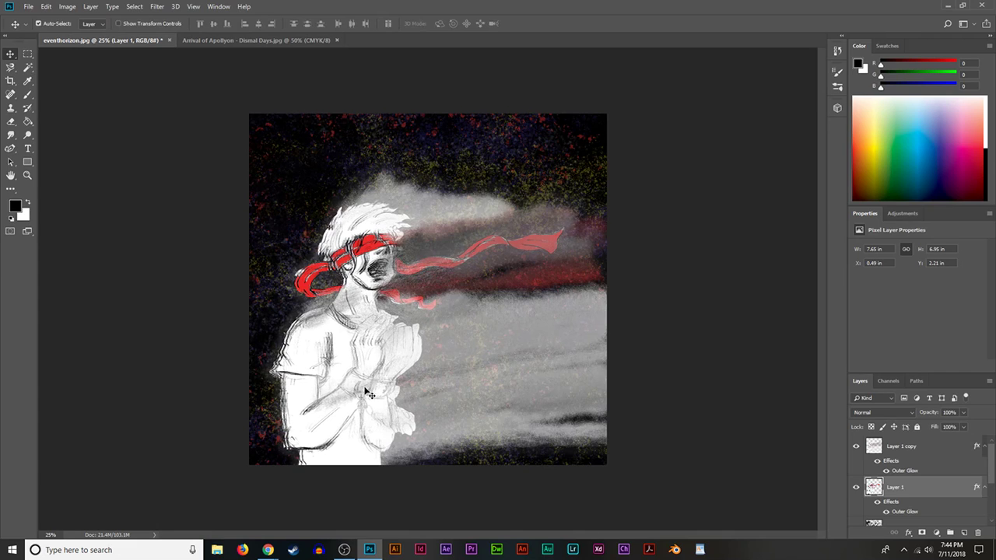
key(Left)
key(Left)
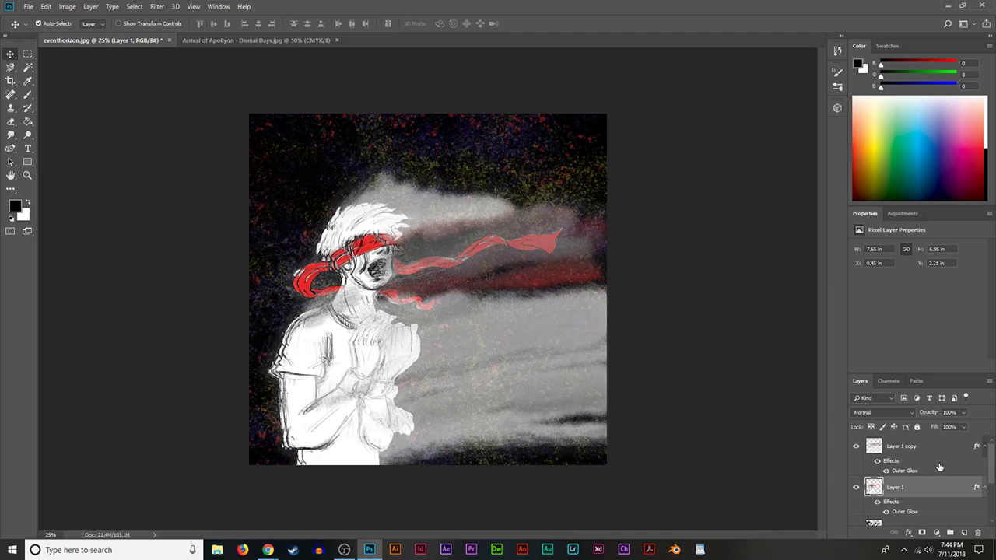
Reduce the opacity of Layer 1 to 71%.
click(964, 413)
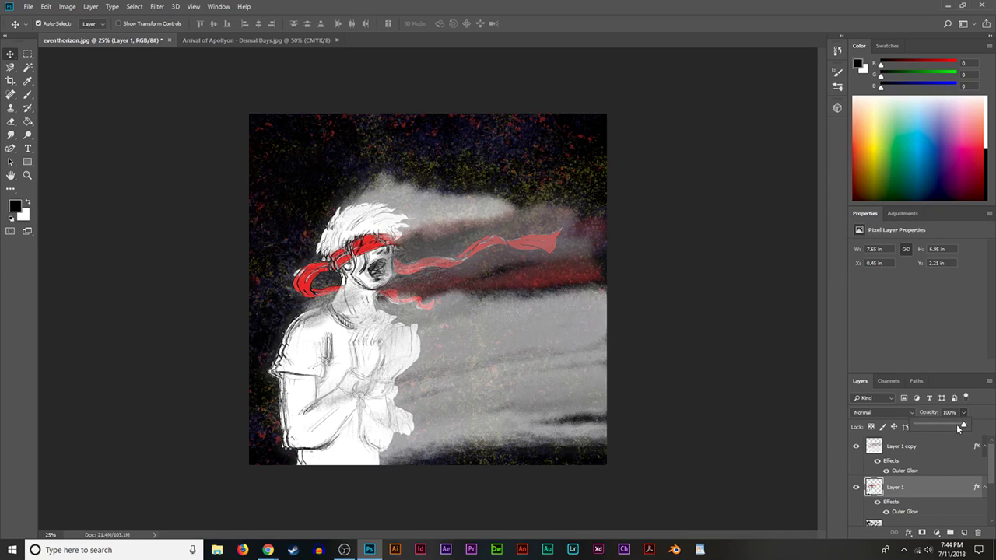
drag(962, 427, 949, 426)
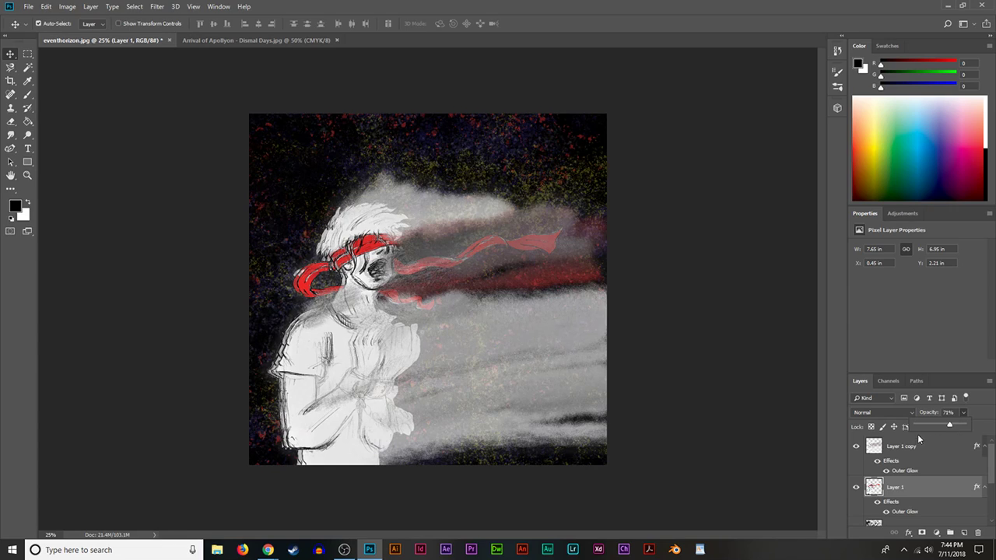
click(327, 8)
Make Layer 1 copy active and sample the muted red of the ribbon's tail (RGB 166, 105, 105) as the brush colour.
click(895, 448)
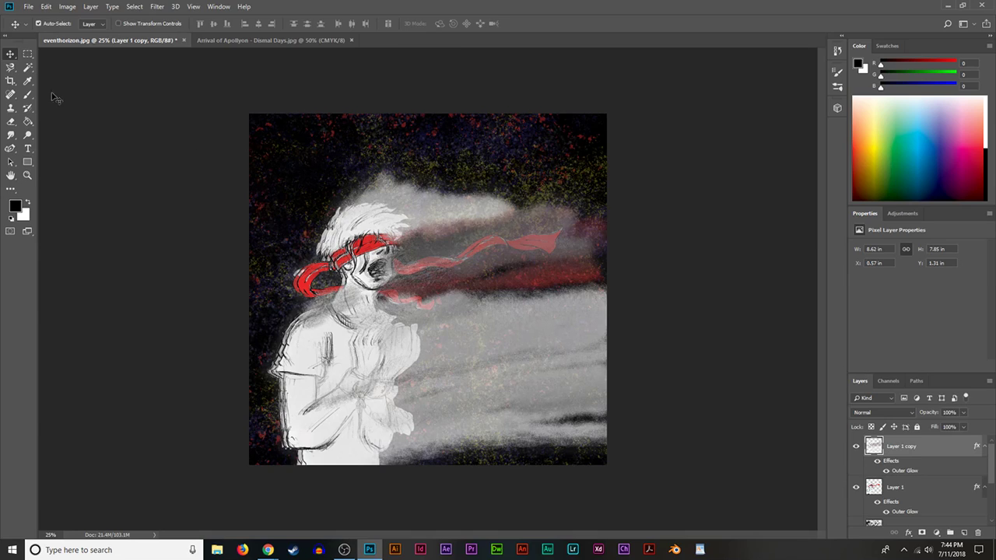
click(27, 81)
click(517, 328)
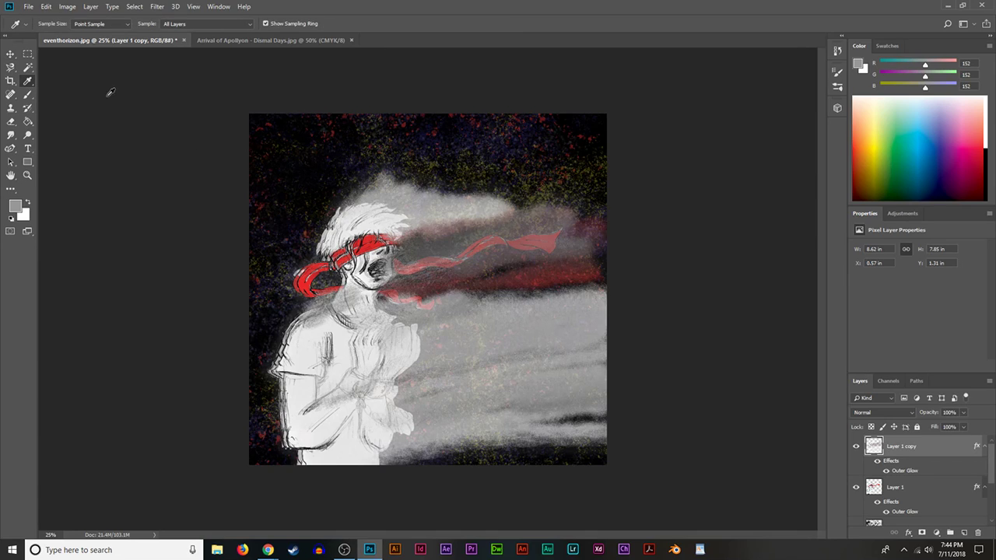
click(548, 241)
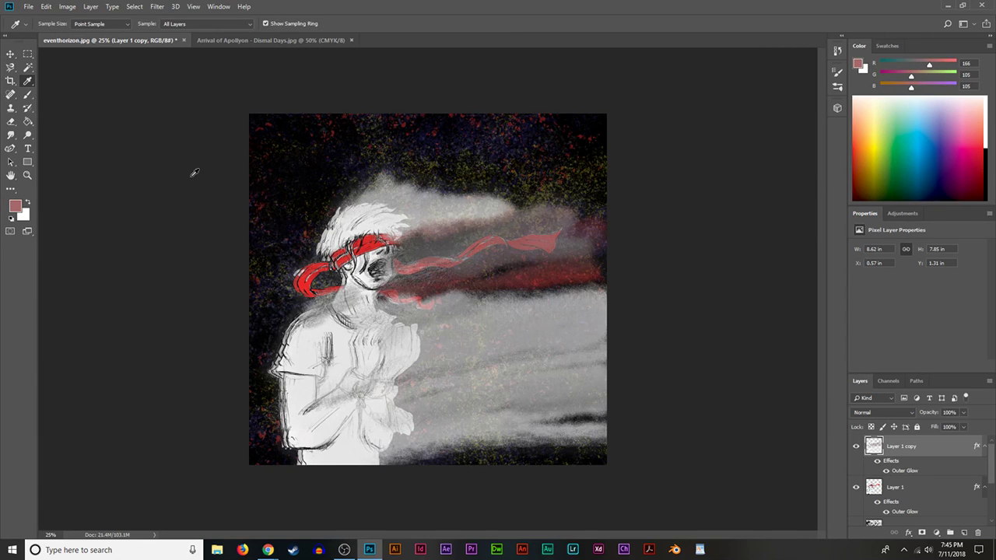
click(27, 94)
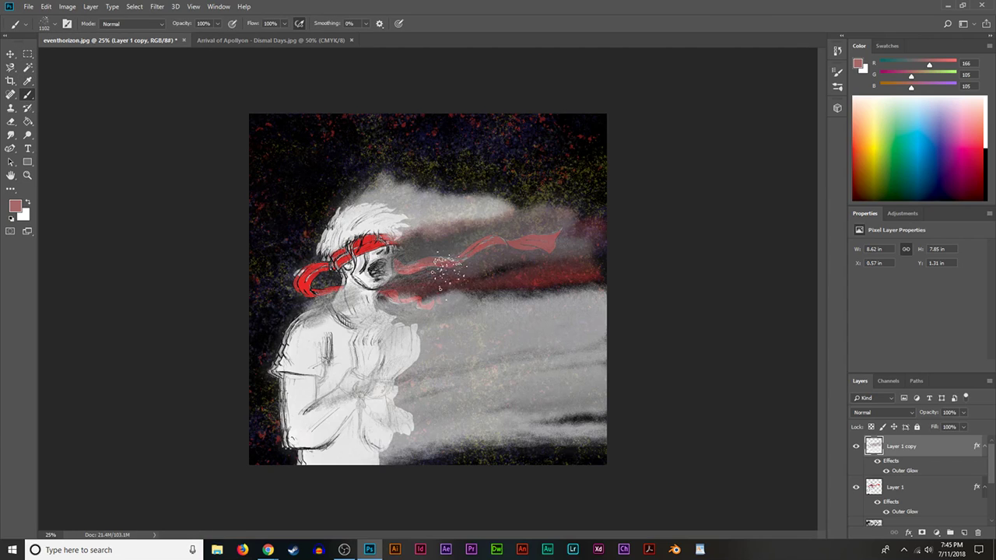
Spatter muted red specks across the ribbons, hair and upper-right background of Layer 1 copy with a 177 px spatter brush.
drag(465, 268, 592, 202)
key(ctrl+z)
click(48, 21)
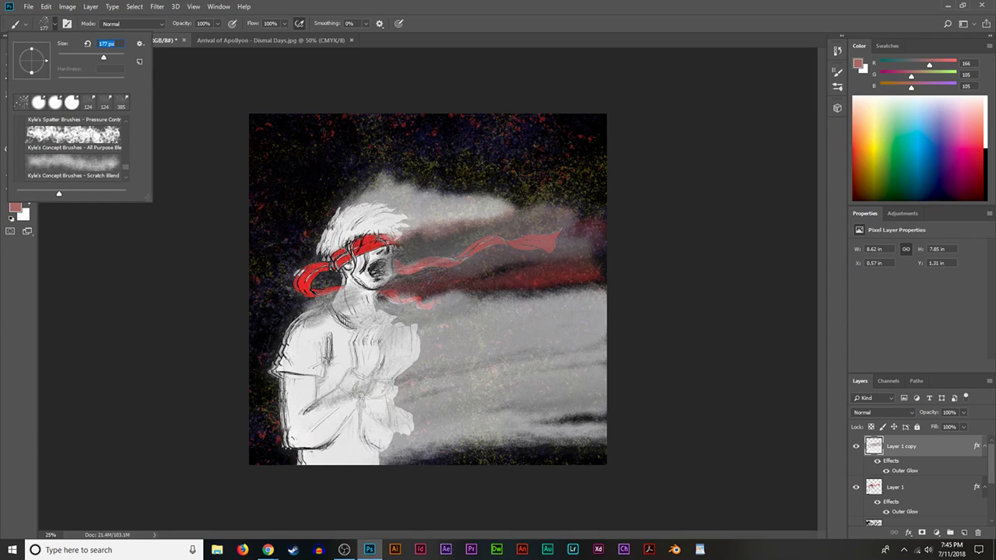
drag(588, 226, 638, 212)
drag(465, 275, 537, 257)
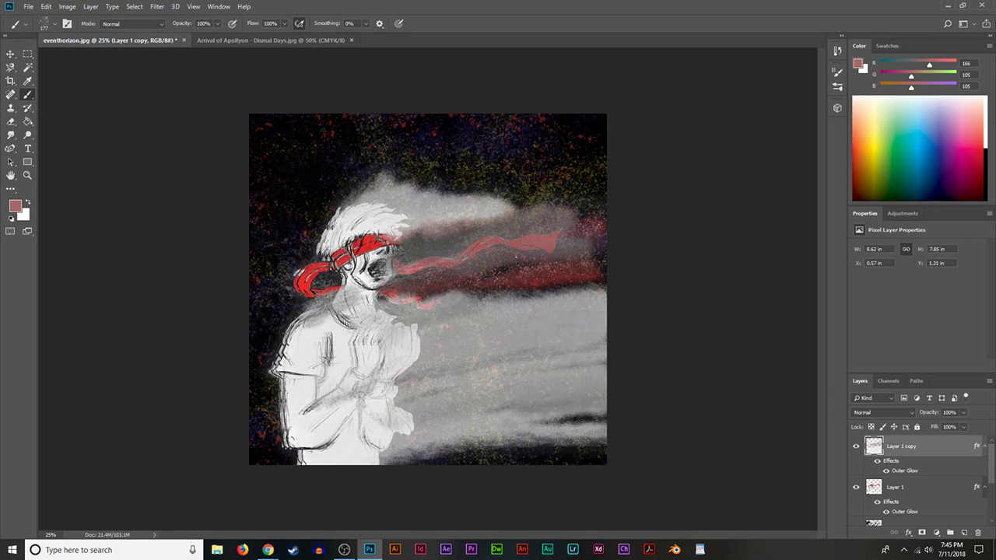
drag(515, 204, 605, 169)
drag(300, 263, 615, 97)
drag(477, 189, 609, 136)
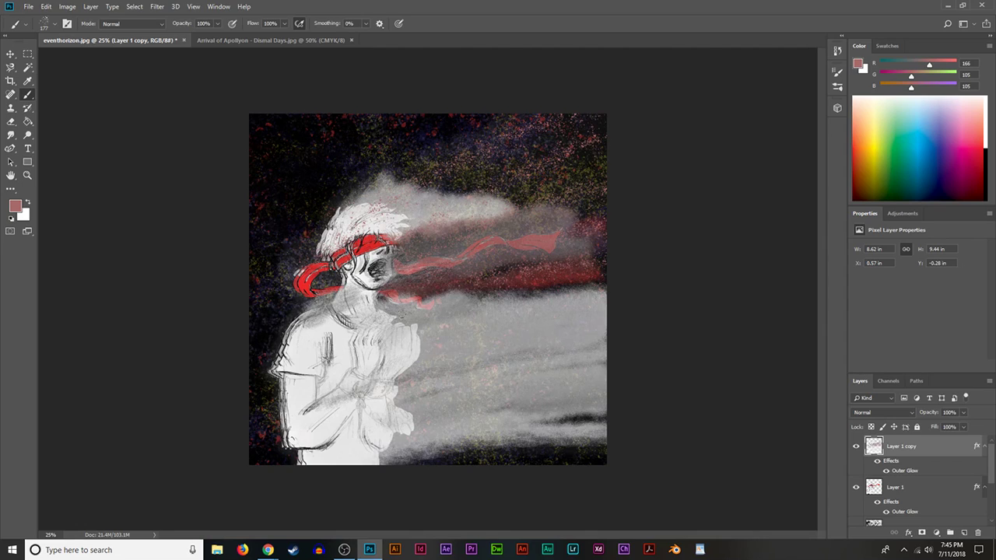
Spatter muted red specks over the lower white smear and the forearm, out past the canvas's right edge.
drag(428, 343, 775, 360)
drag(443, 398, 692, 422)
drag(444, 426, 772, 465)
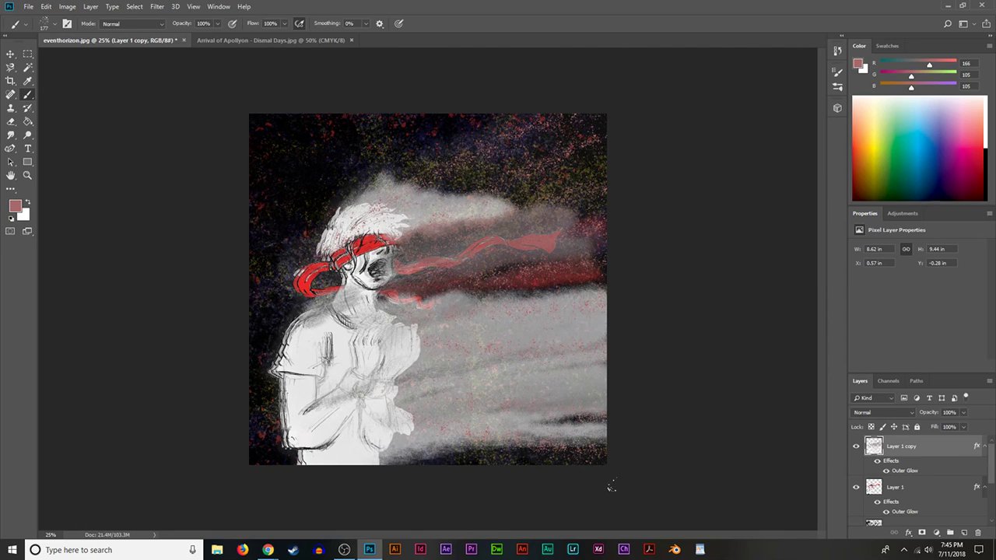
drag(338, 417, 658, 489)
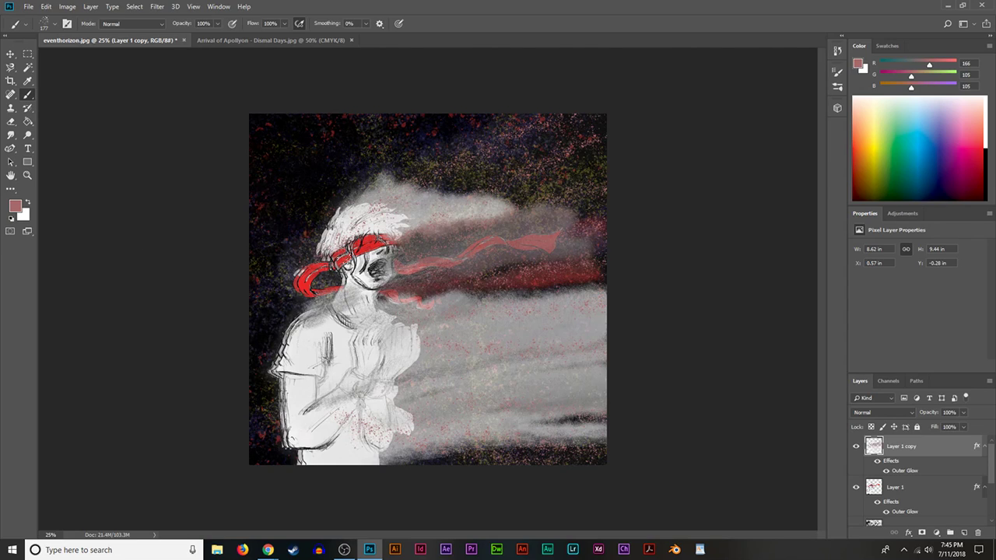
Sample a mid grey (RGB 145, 145, 145) and spatter it outward from the head, back and arms toward the canvas's left edge.
click(27, 80)
click(350, 180)
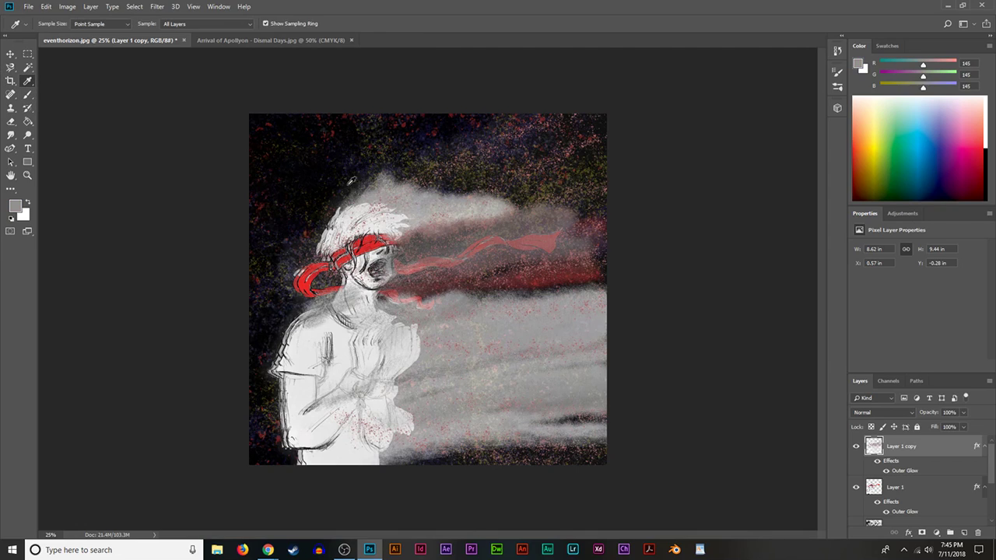
click(27, 94)
drag(331, 198, 292, 168)
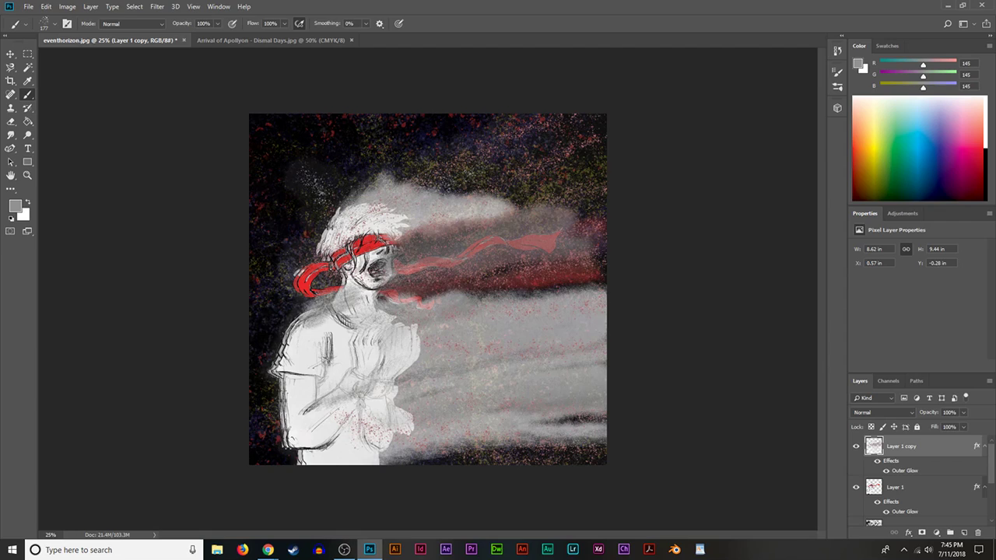
drag(291, 242, 296, 244)
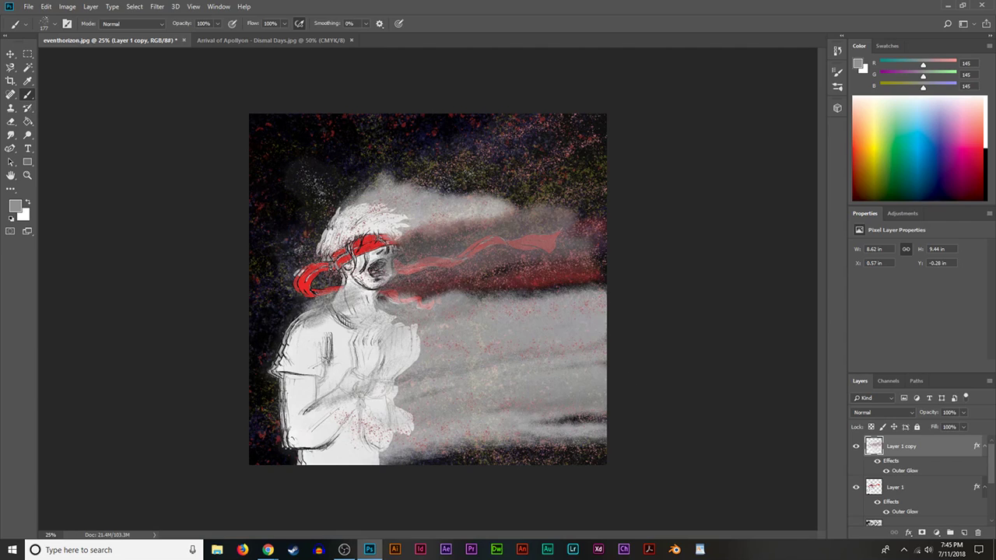
mouse_move(310, 286)
mouse_down()
mouse_move(260, 291)
mouse_move(242, 333)
mouse_up()
drag(291, 237, 222, 226)
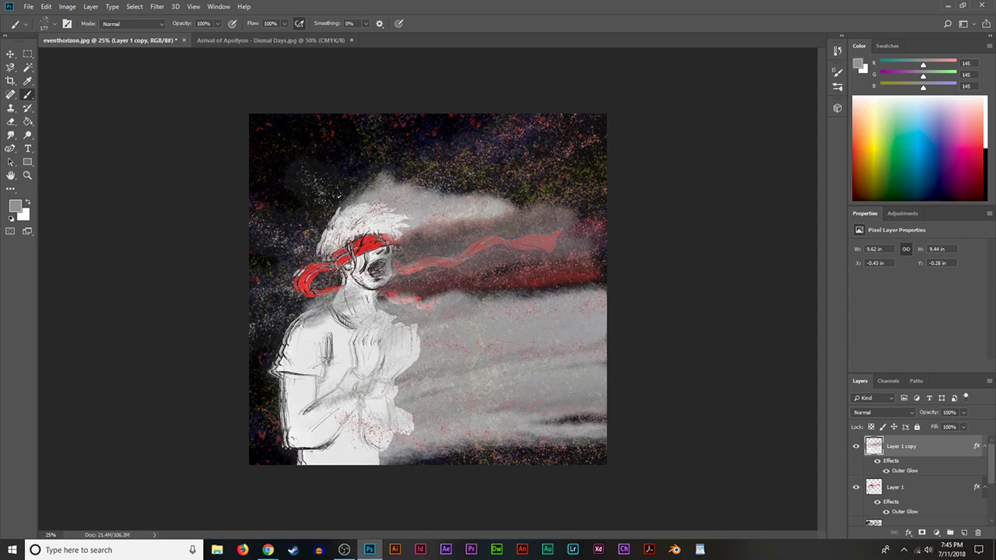
drag(338, 194, 247, 124)
drag(302, 340, 213, 412)
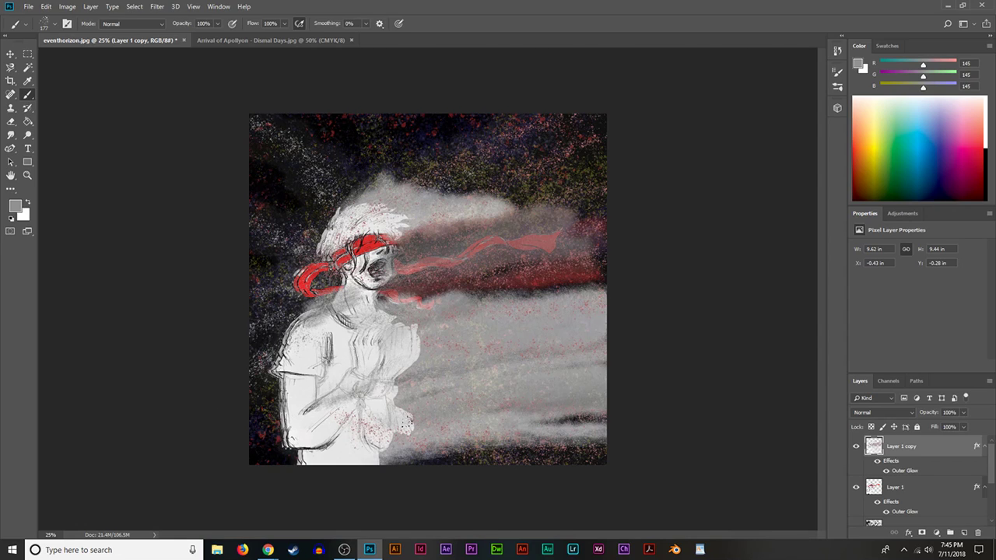
drag(336, 410, 192, 462)
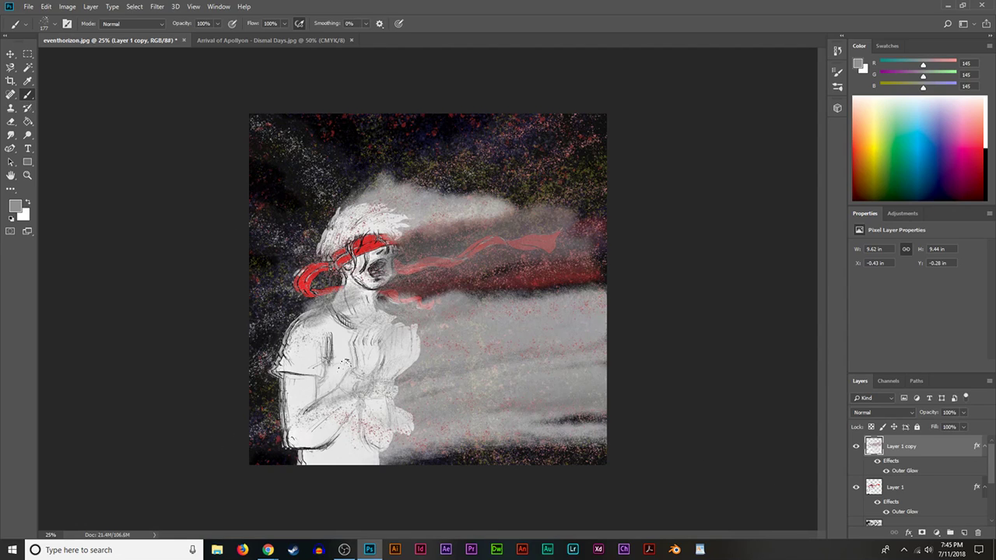
Duplicate Layer 1 copy and transform the duplicate, rotating it about 2° clockwise and scaling it to about 99%.
drag(962, 449, 967, 533)
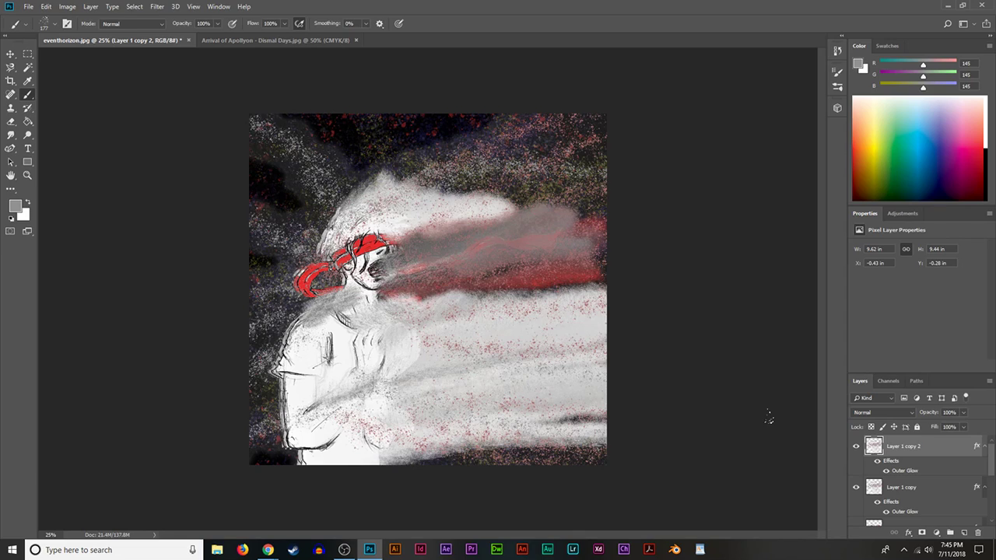
key(ctrl+t)
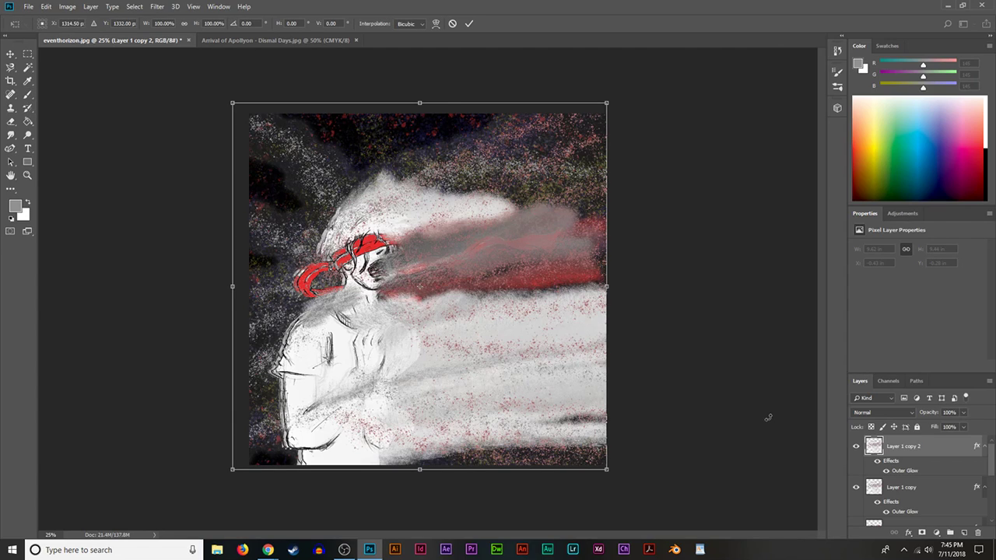
drag(611, 94, 626, 92)
key(Down)
drag(615, 113, 612, 117)
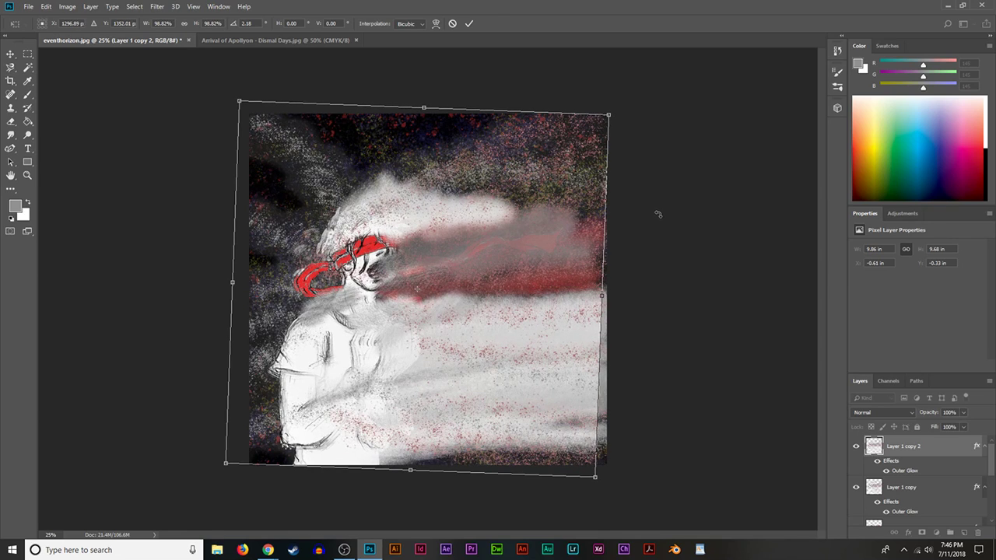
key(Return)
Lower the opacity of Layer 1 copy 2 to 57%.
click(963, 412)
drag(964, 426, 953, 420)
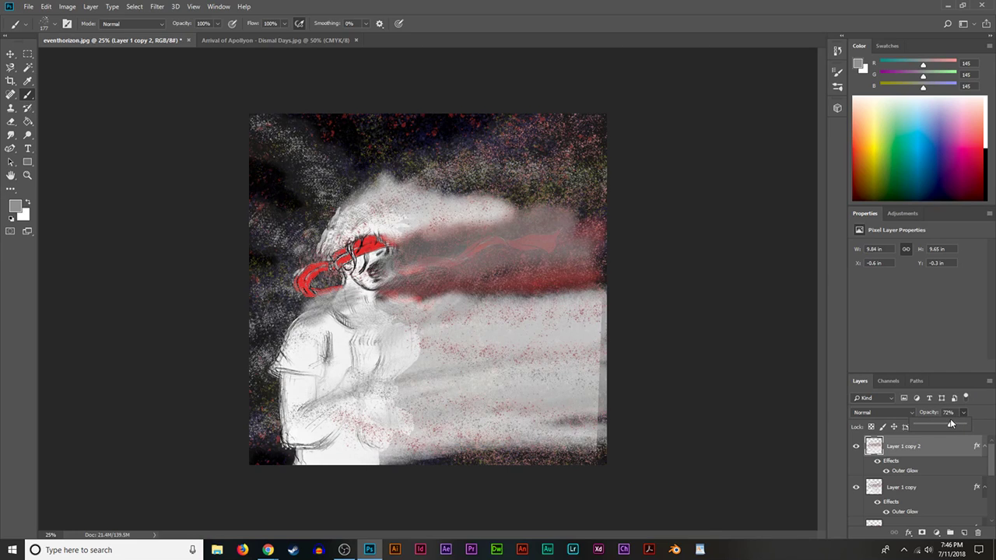
drag(936, 420, 944, 426)
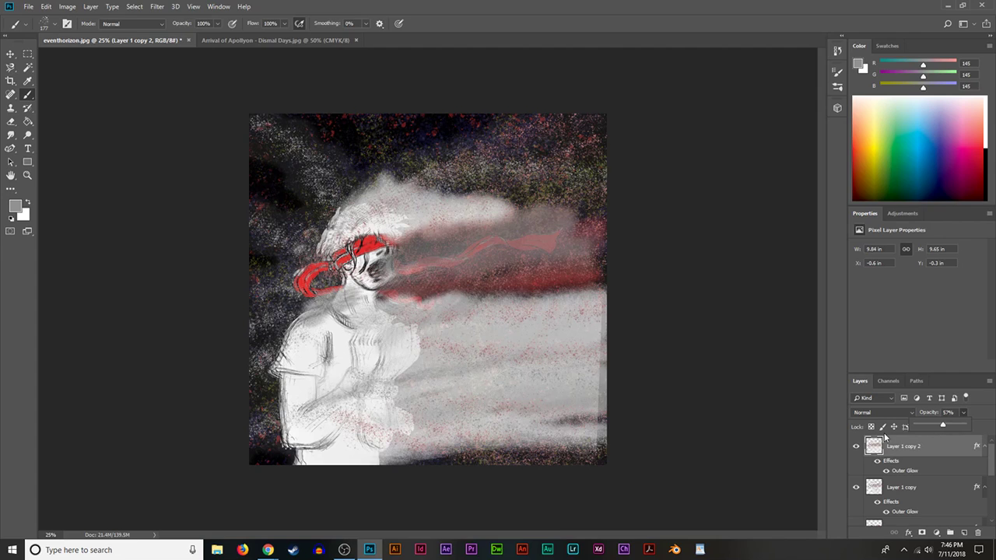
Enlarge Layer 1 copy 2 from its lower-right corner to about 10.37 by 10.17 in.
key(ctrl+t)
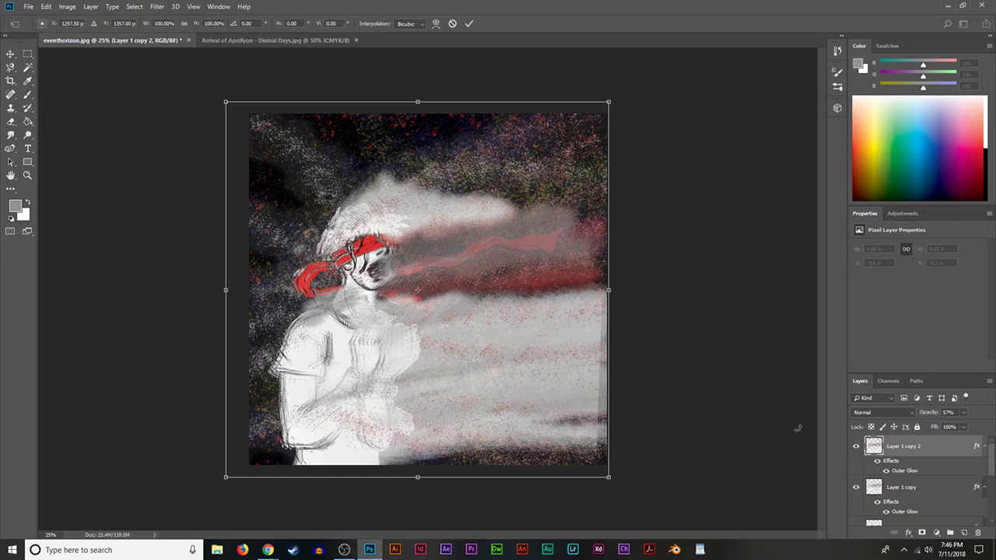
drag(606, 480, 620, 507)
key(Return)
key(b)
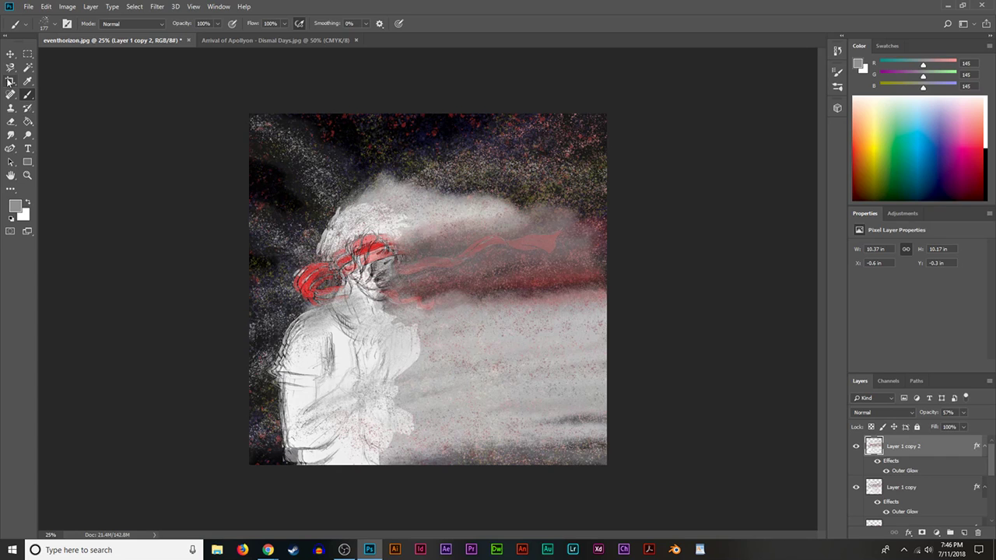
Nudge Layer 1 copy 2 up and left to X -0.68 in, Y -0.54 in, aligning it with the figure beneath.
click(11, 54)
key(Up)
key(Up)
key(Up)
key(Up)
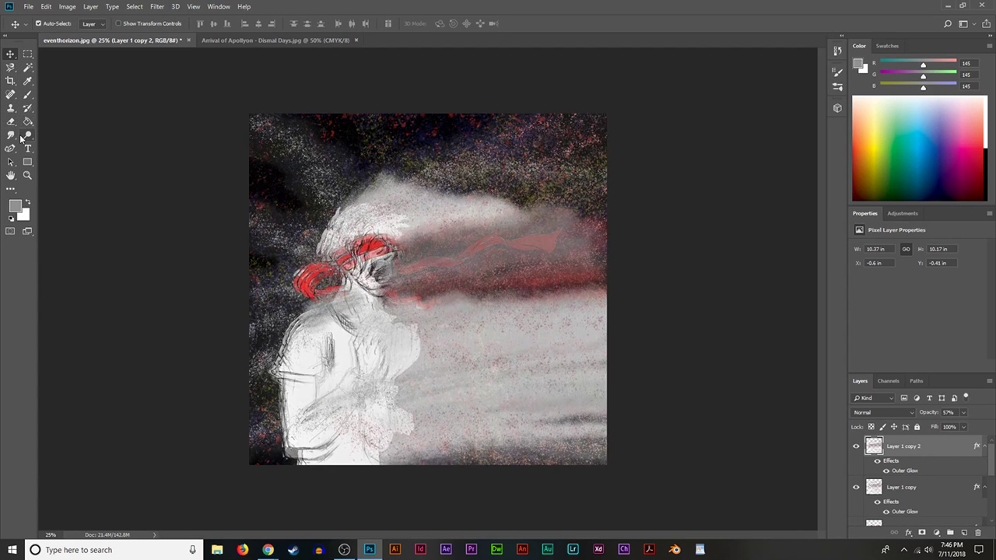
key(Left)
key(Left)
key(Left)
key(Up)
key(Up)
key(Up)
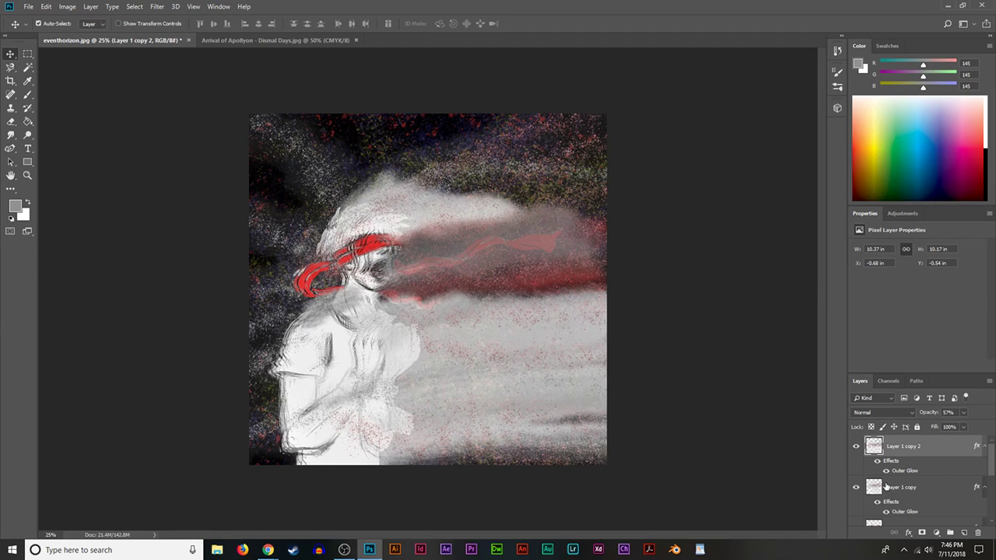
Compare the artwork with Layer 1 copy hidden and shown, ending with it visible, and bring the lower layers into view.
click(856, 487)
click(856, 487)
click(855, 487)
click(856, 487)
scroll(855, 487, down, 2)
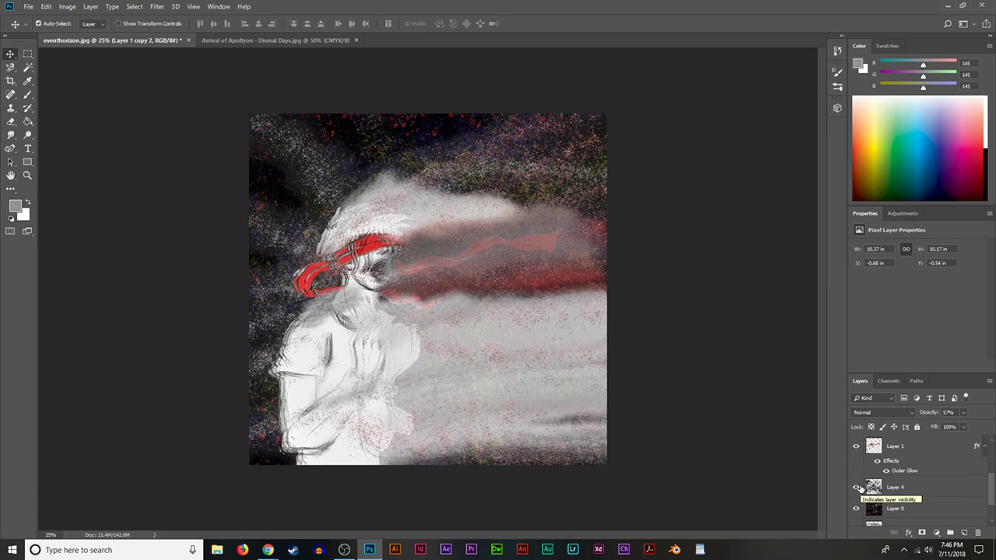
Compare the artwork with Layer 4 hidden and shown, leaving the layer visible.
click(858, 487)
click(858, 487)
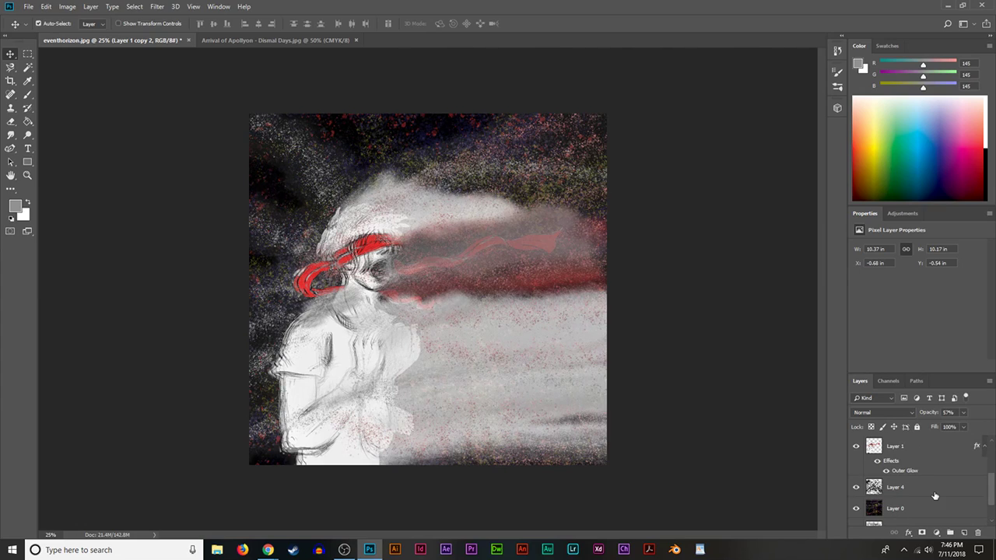
scroll(926, 490, up, 2)
scroll(886, 490, down, 2)
Activate the Burn tool with the range on Midtones and 50% exposure.
click(13, 136)
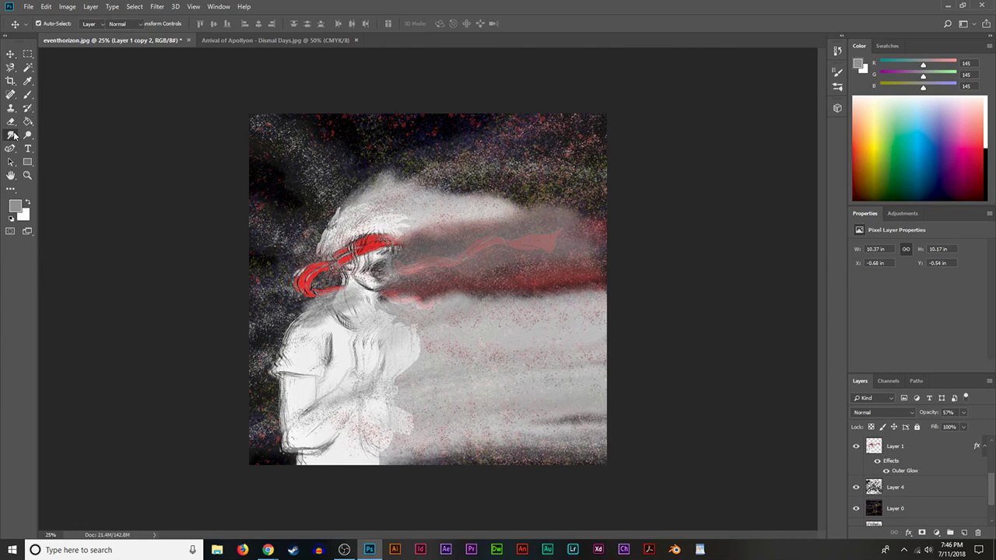
click(13, 136)
click(27, 135)
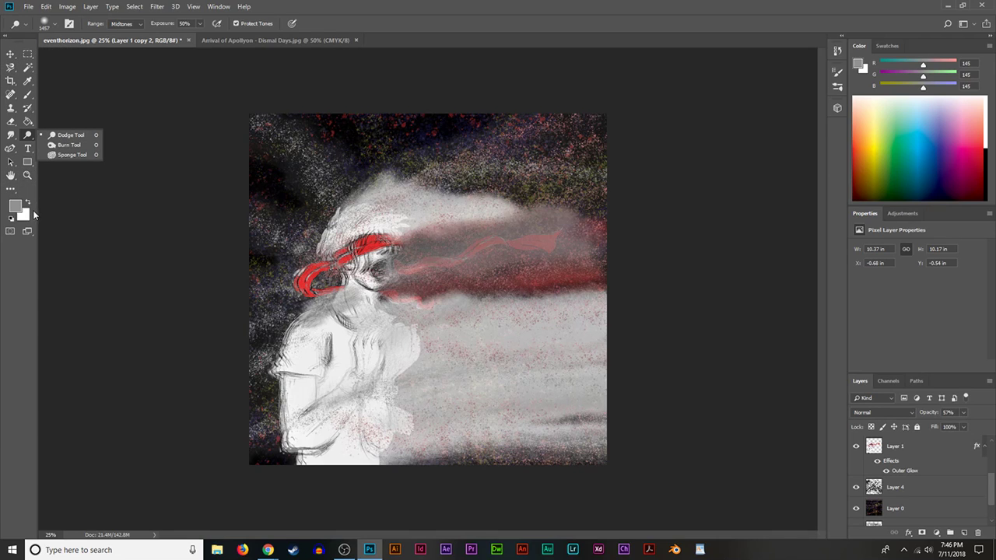
click(344, 549)
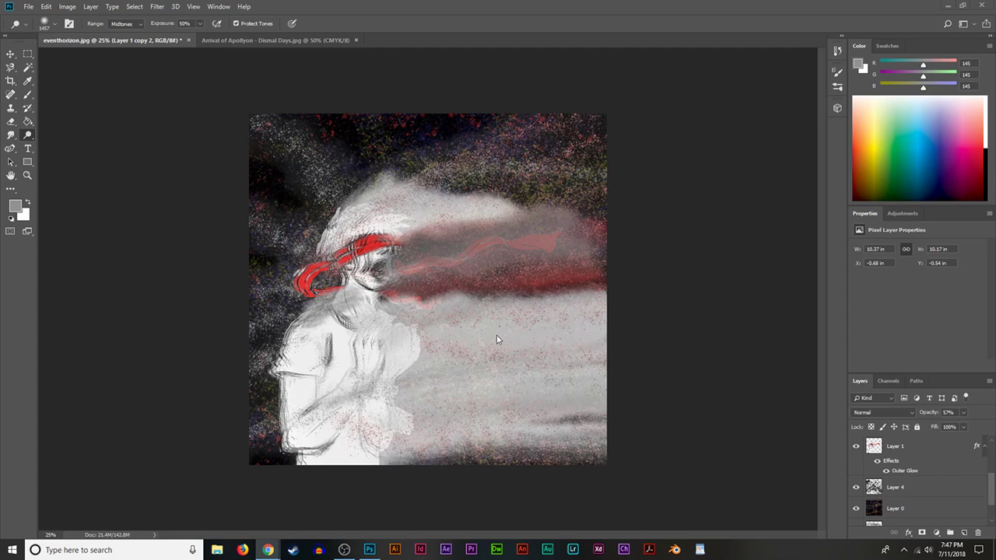
right_click(27, 134)
click(51, 143)
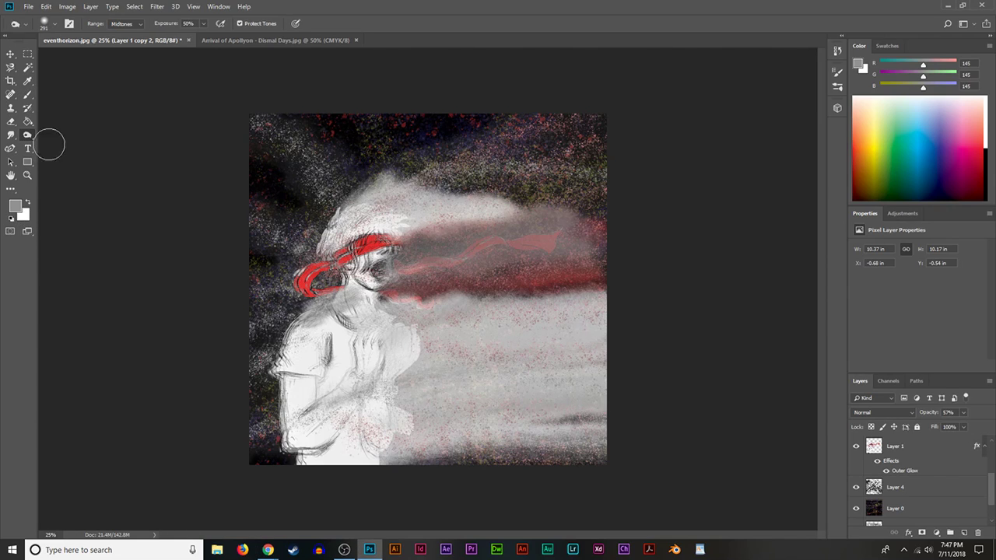
Compare the artwork with Layer 1, Layer 4 and Layer 0 each hidden and shown in turn.
click(856, 446)
click(855, 446)
click(855, 487)
click(854, 488)
click(855, 508)
click(856, 508)
Make Layer 1 the active layer and hide Layer 4 and Layer 0 beneath it.
click(896, 450)
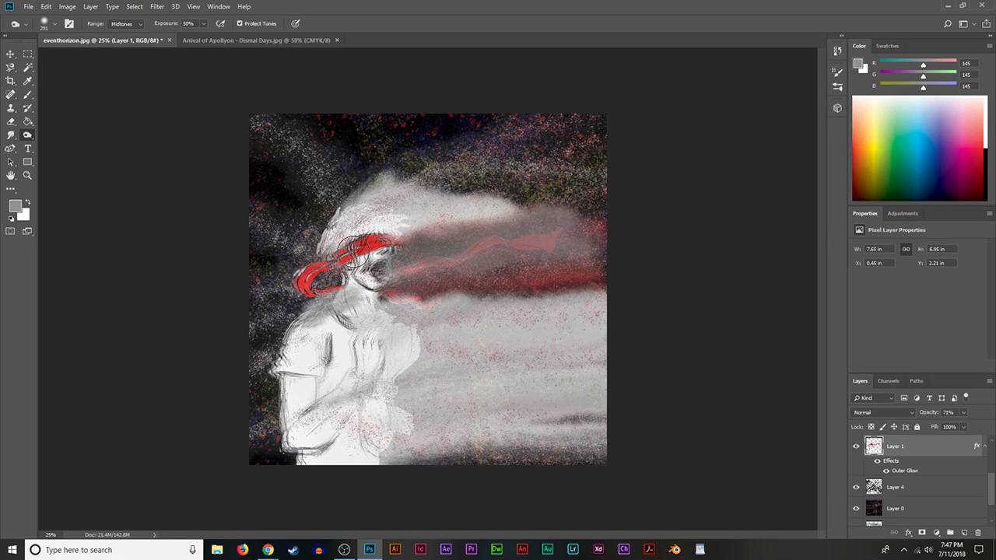
click(856, 487)
click(856, 508)
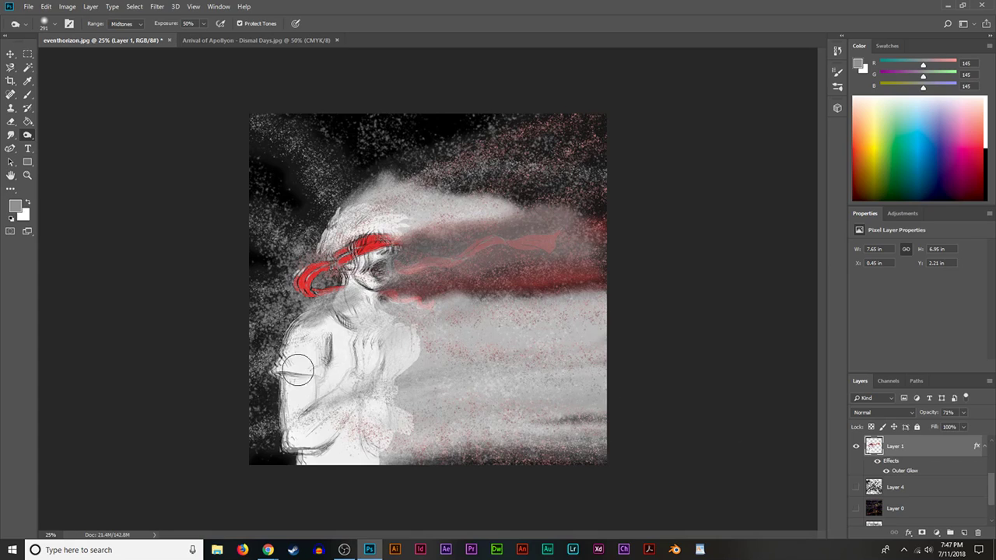
Set the Burn tool's brush to a size of 511 px with 83% hardness.
click(53, 24)
click(100, 81)
drag(109, 83, 112, 81)
click(117, 57)
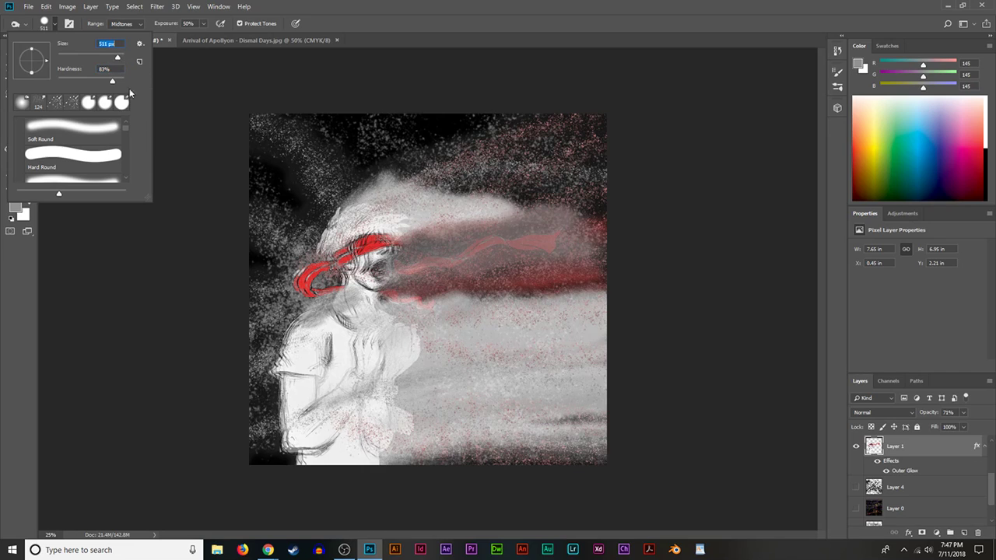
click(308, 249)
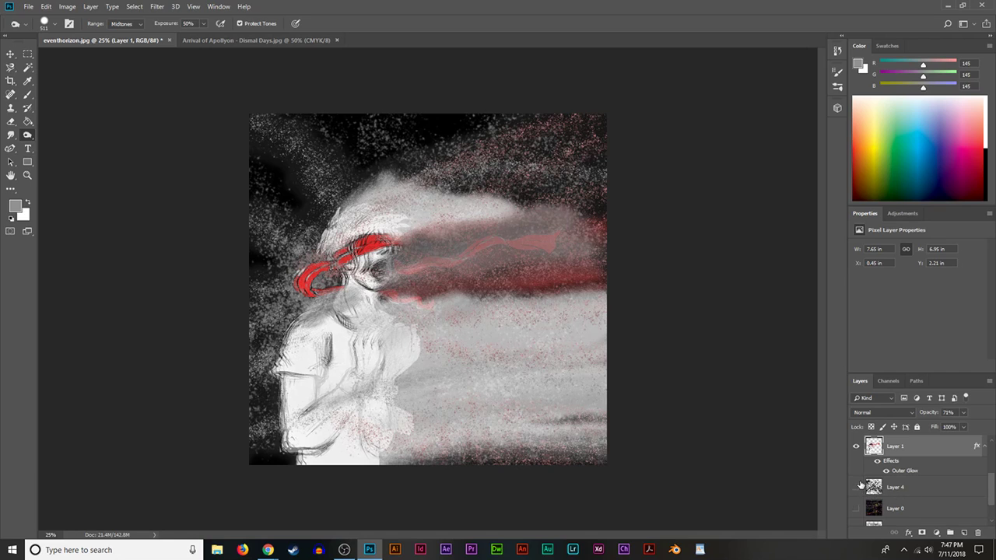
Make Layer 4 and Layer 0 visible again and bring the uppermost layers into view.
click(856, 487)
click(895, 492)
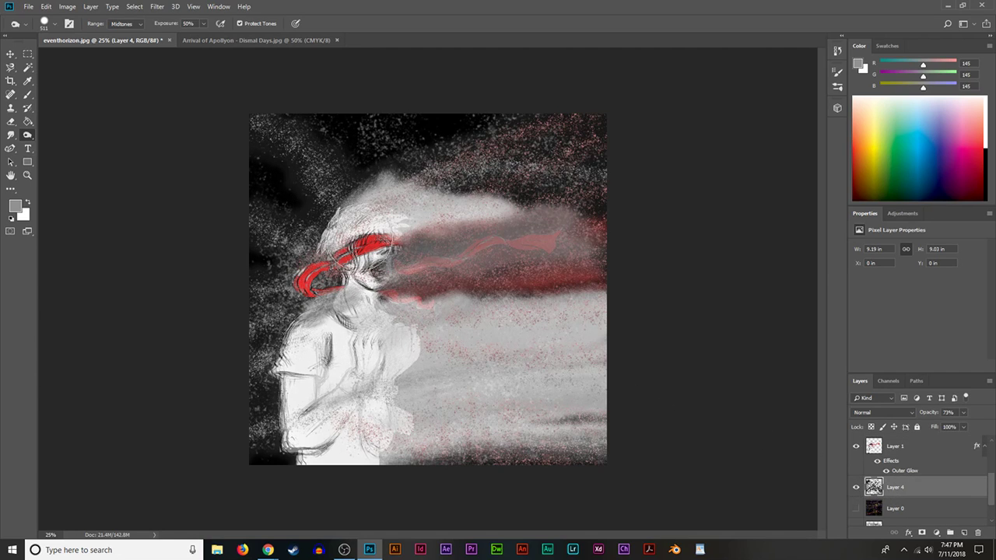
click(856, 508)
scroll(858, 487, up, 3)
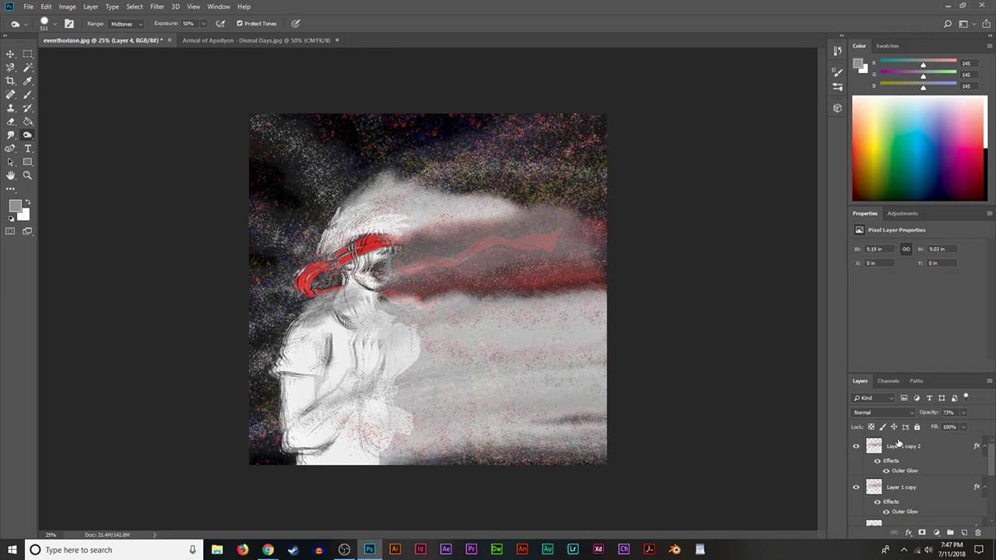
Erase the offset duplicate figure on Layer 1 copy 2 with a soft pass at 38% opacity and 29% flow.
click(895, 446)
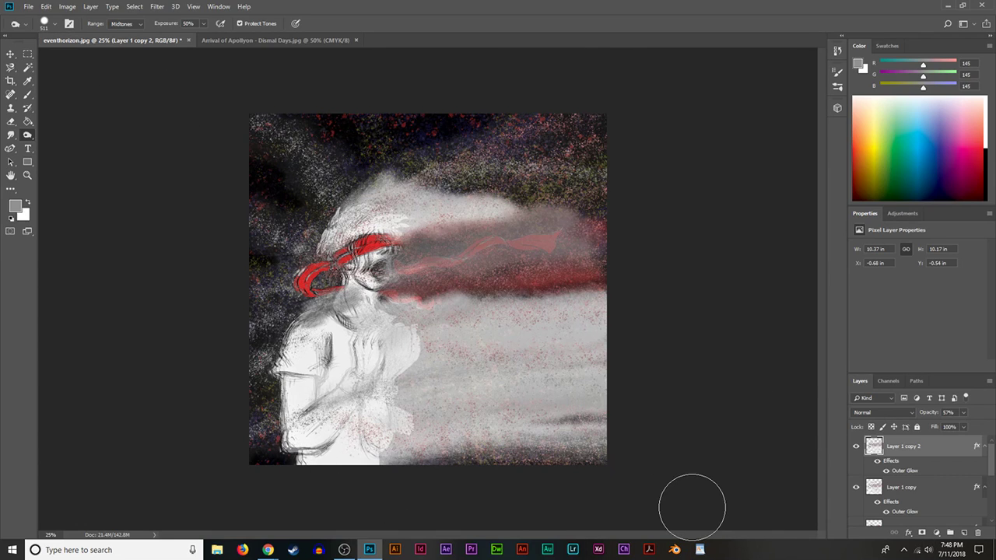
click(857, 488)
click(856, 488)
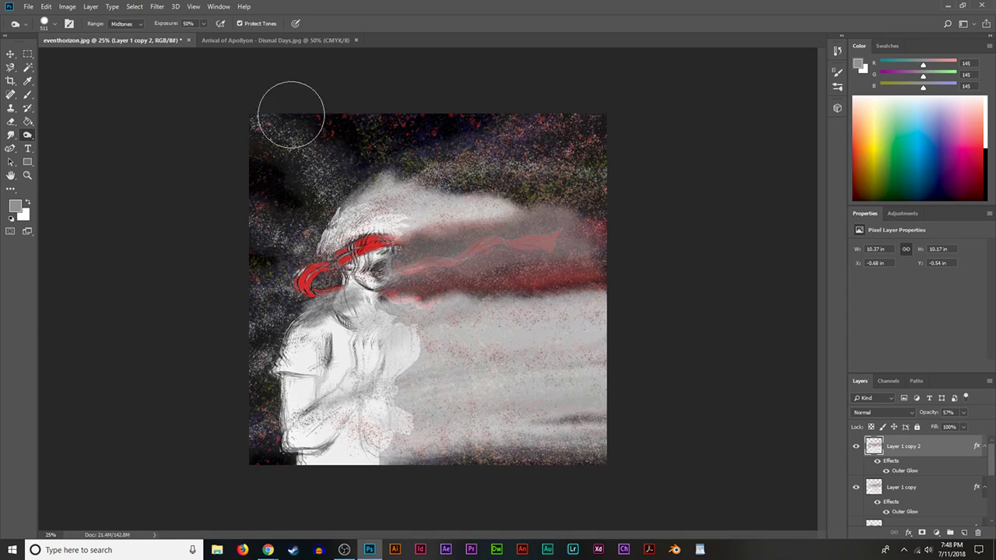
click(21, 122)
click(12, 122)
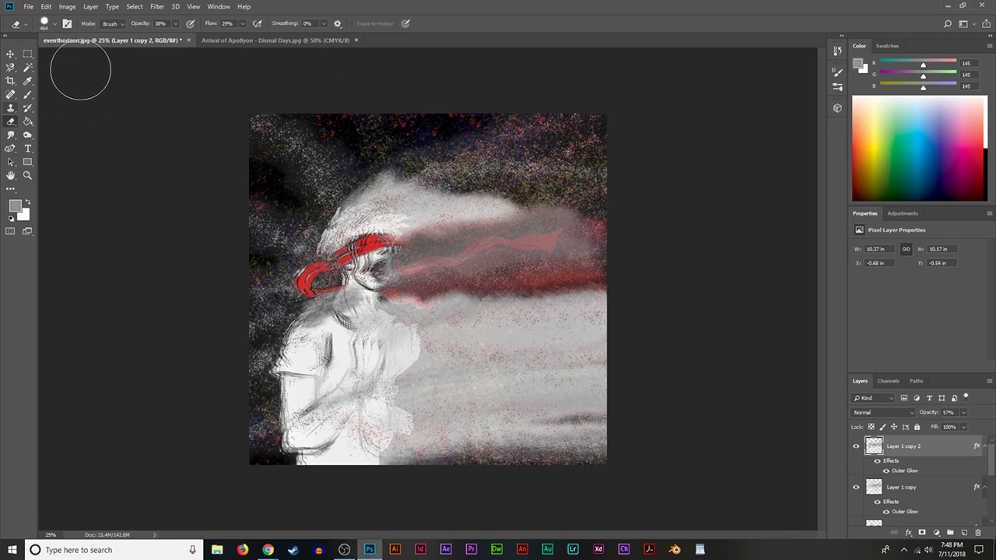
mouse_move(498, 327)
mouse_down()
mouse_move(459, 380)
mouse_move(400, 427)
mouse_move(536, 371)
mouse_move(546, 325)
mouse_move(501, 237)
mouse_move(400, 190)
mouse_move(396, 205)
mouse_move(418, 220)
mouse_up()
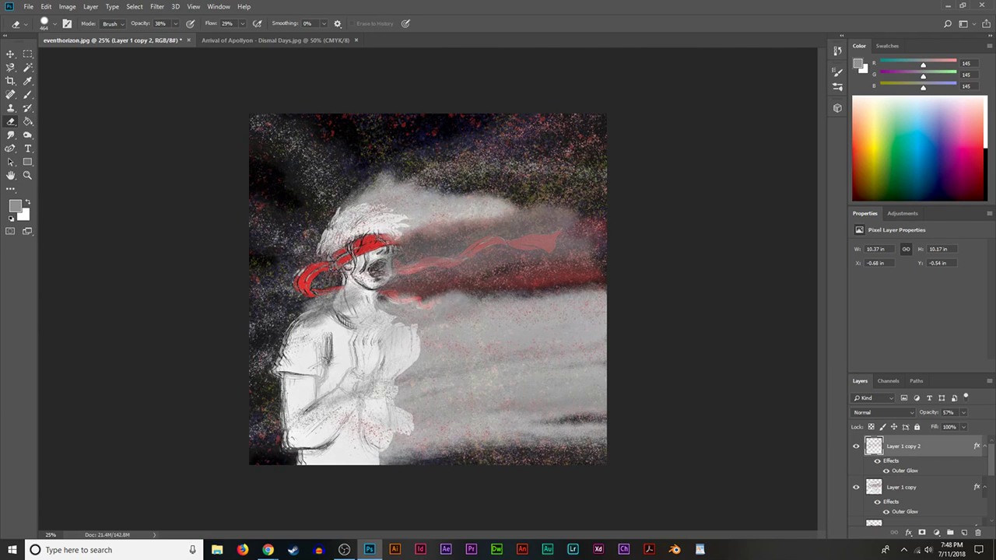
Add a new layer above Layer 1 copy 2 and paint black spatter across the figure and its trail.
click(27, 94)
click(963, 533)
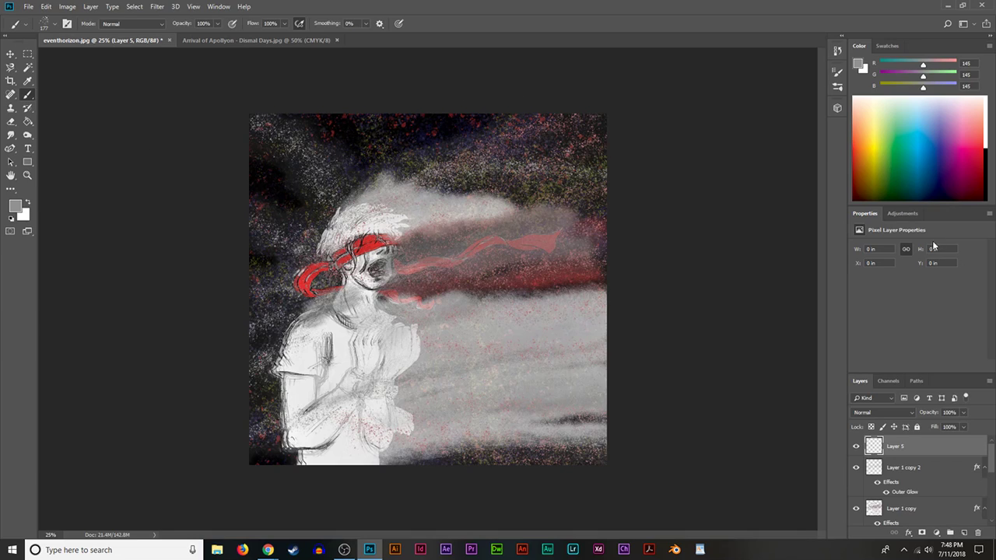
click(985, 165)
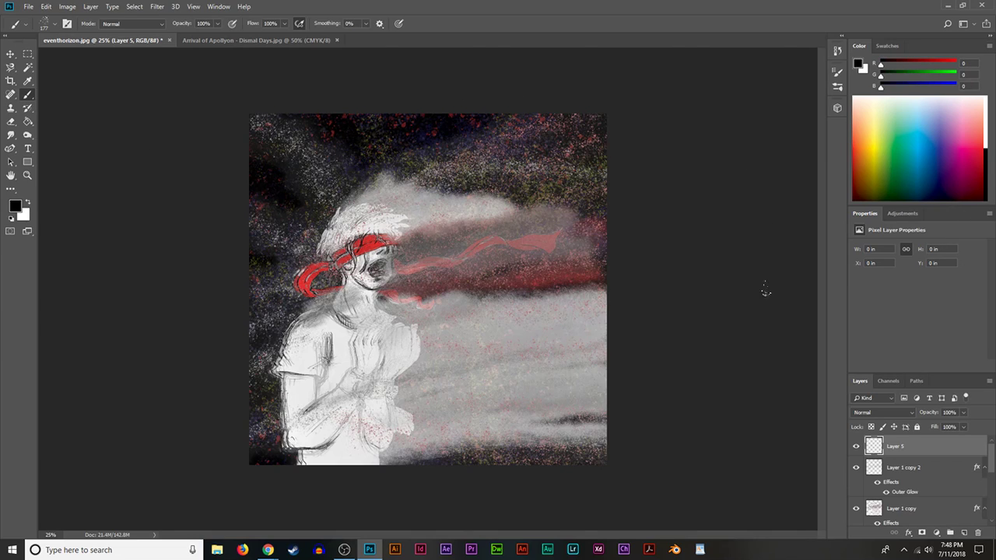
mouse_move(420, 198)
mouse_down()
mouse_move(486, 247)
mouse_move(574, 280)
mouse_move(595, 313)
mouse_move(598, 230)
mouse_move(311, 435)
mouse_move(420, 459)
mouse_move(611, 405)
mouse_up()
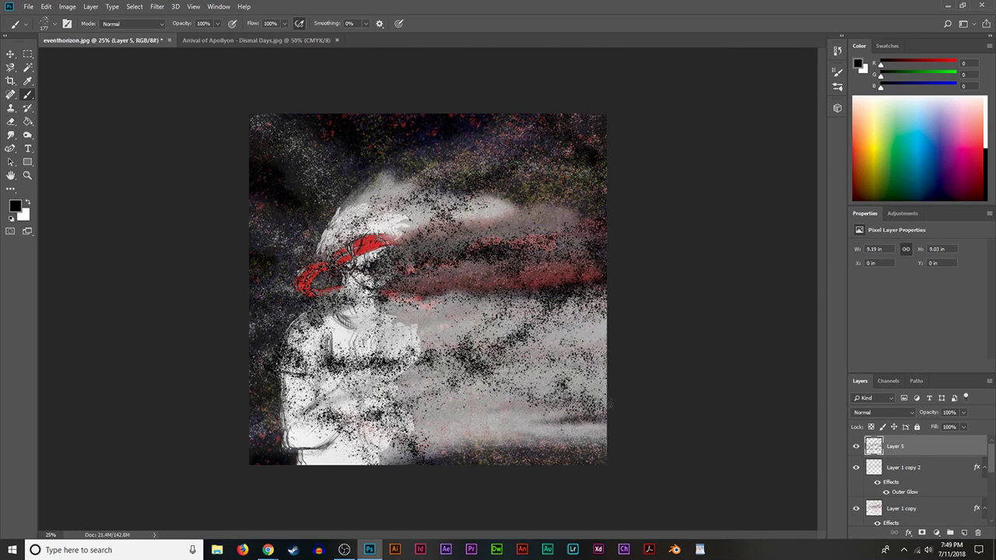
Paint white spatter across the whole canvas on Layer 5 and lower that layer's opacity to 15%.
click(987, 137)
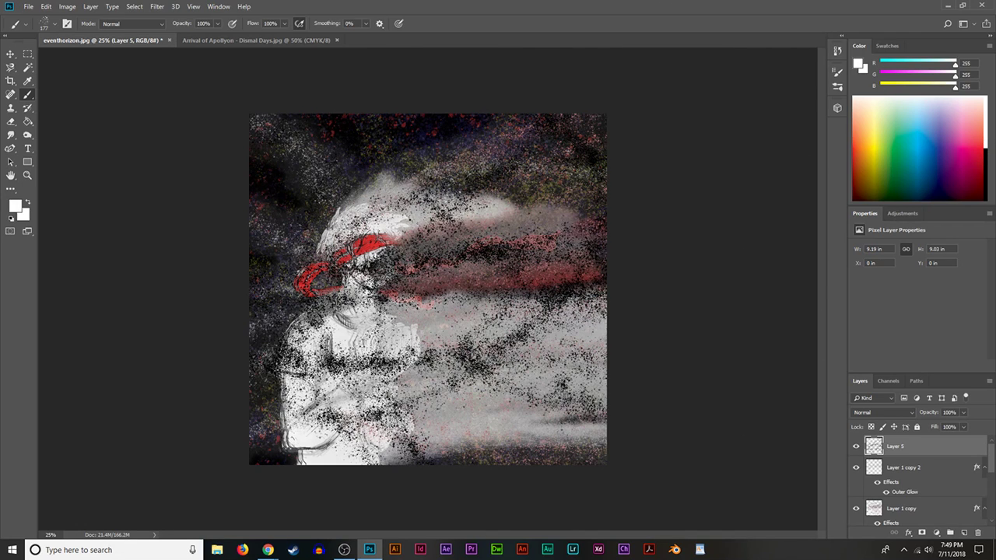
drag(453, 200, 256, 194)
mouse_move(480, 49)
mouse_down()
mouse_move(724, 249)
mouse_move(467, 436)
mouse_move(465, 198)
mouse_up()
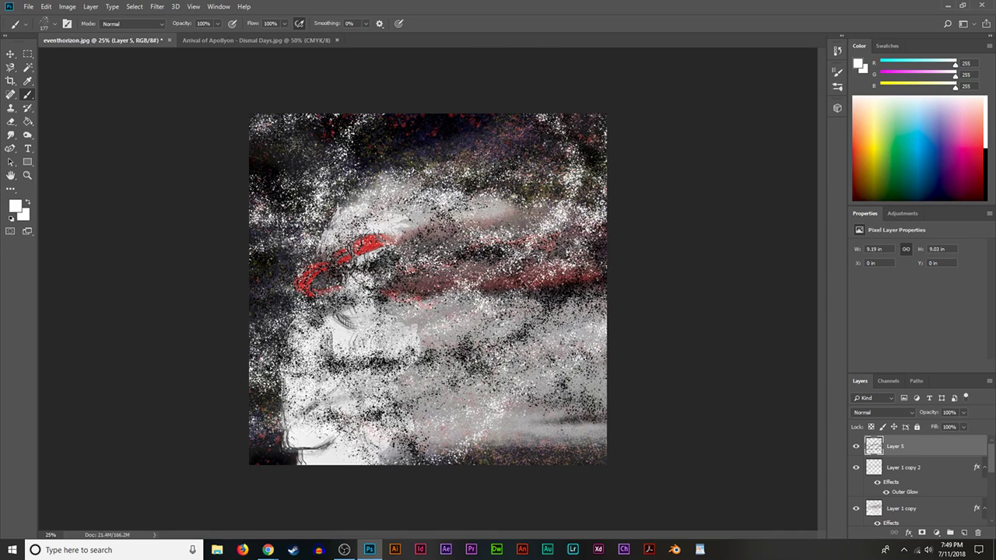
drag(405, 130, 723, 195)
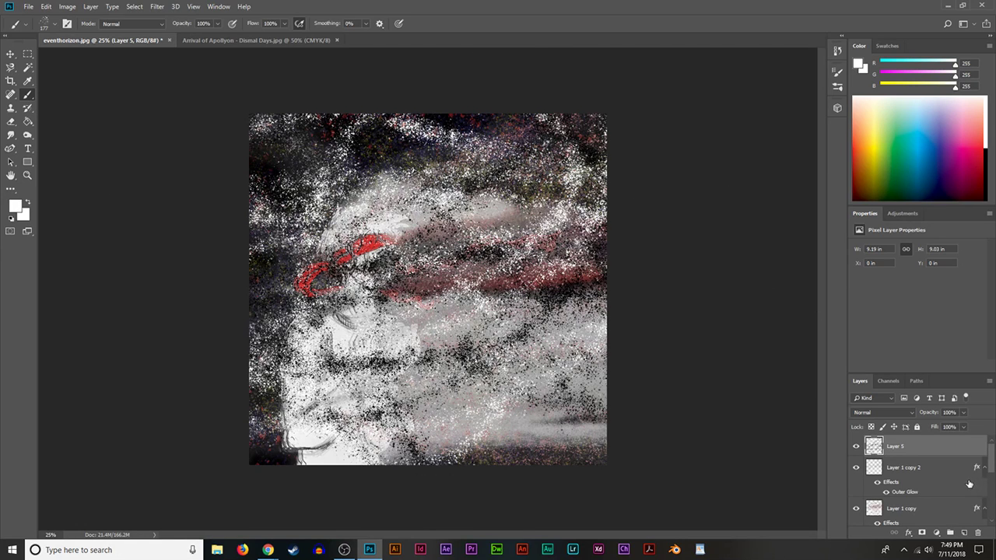
drag(963, 413, 924, 428)
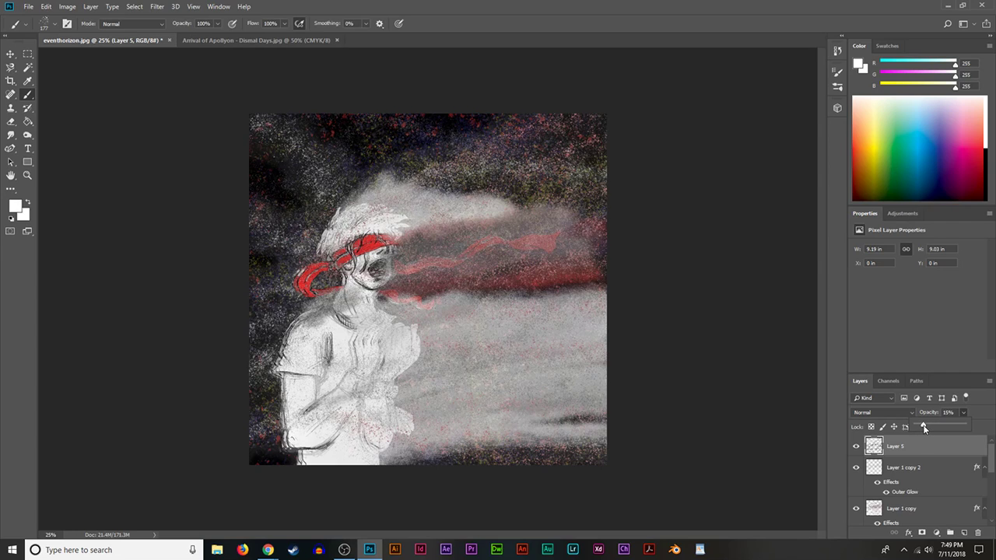
Apply a Gaussian Blur to Layer 1 copy 2.
click(891, 476)
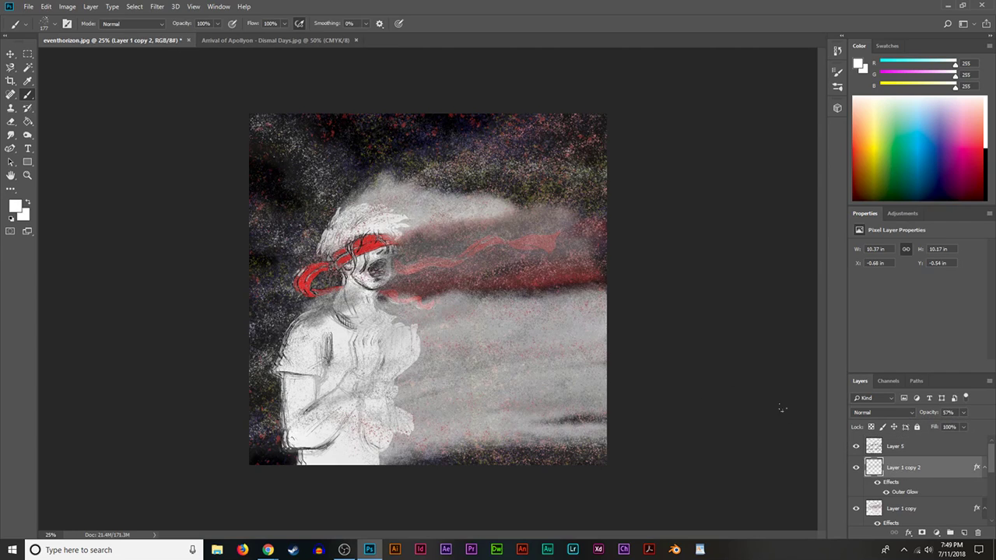
click(156, 7)
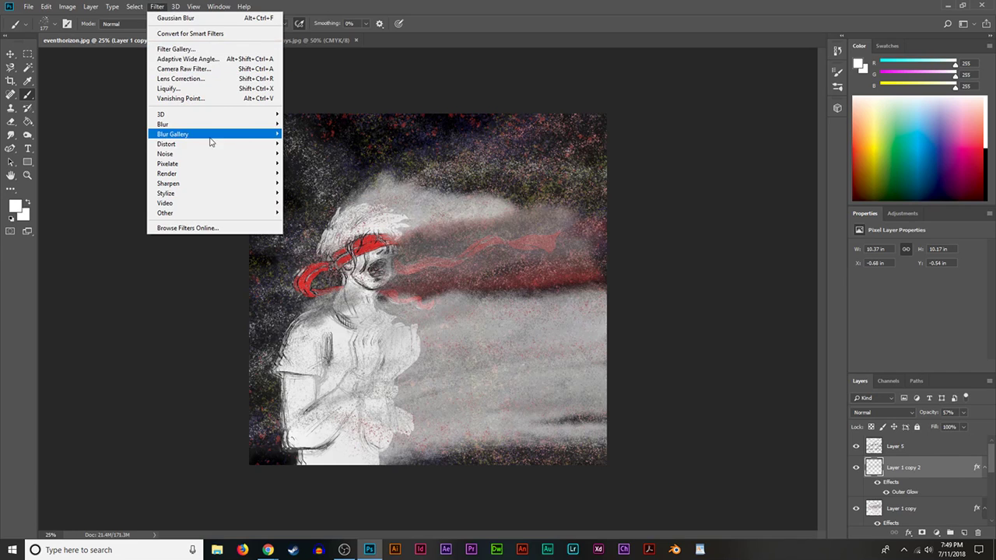
mouse_move(257, 124)
click(328, 162)
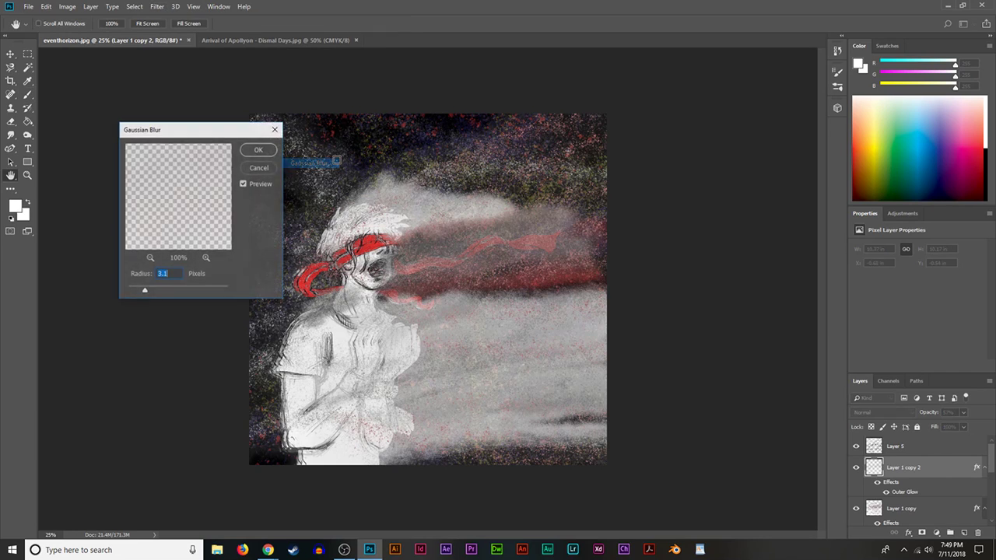
mouse_move(158, 295)
mouse_down()
mouse_move(186, 292)
mouse_move(152, 293)
mouse_move(165, 294)
mouse_up()
click(262, 153)
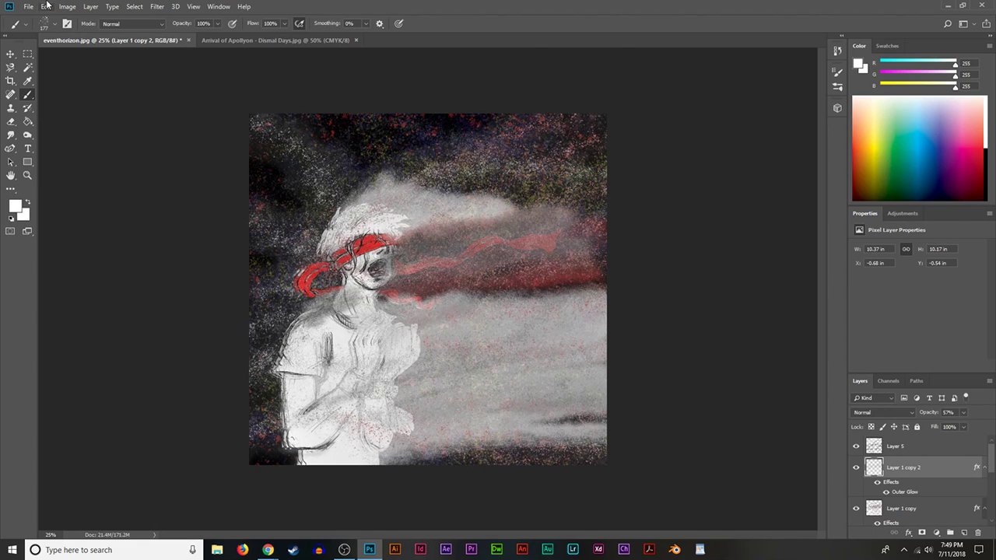
Inspect the artwork enlarged in Full Screen Mode.
click(193, 6)
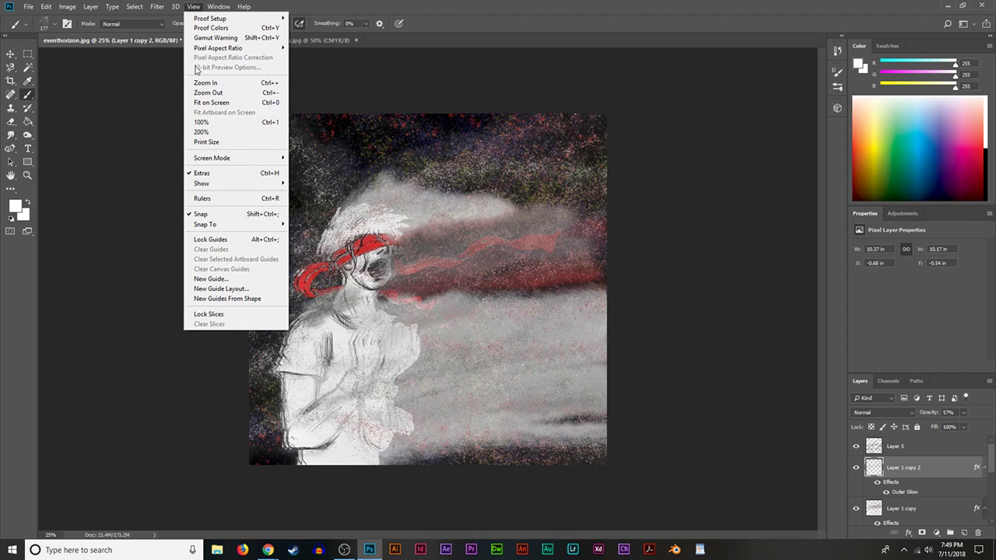
mouse_move(276, 160)
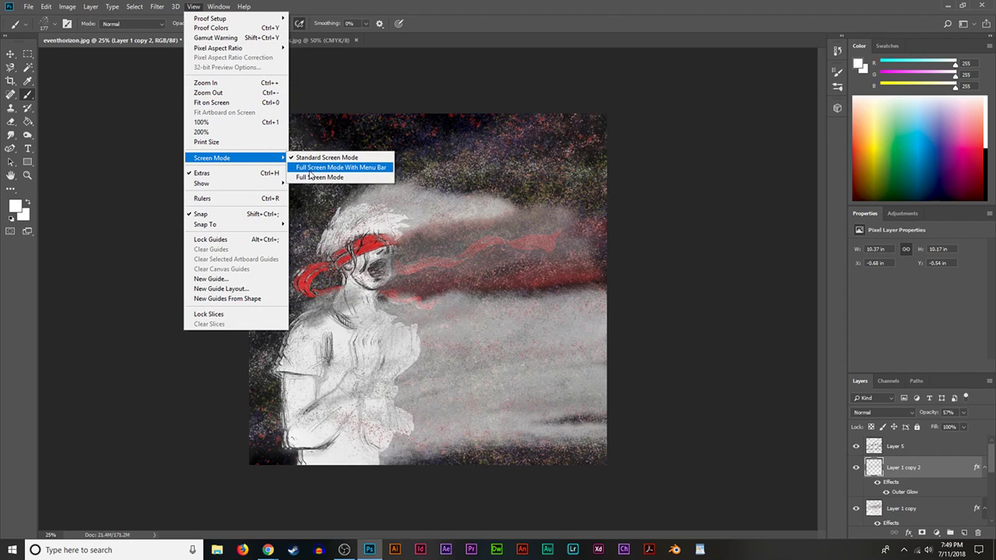
click(315, 177)
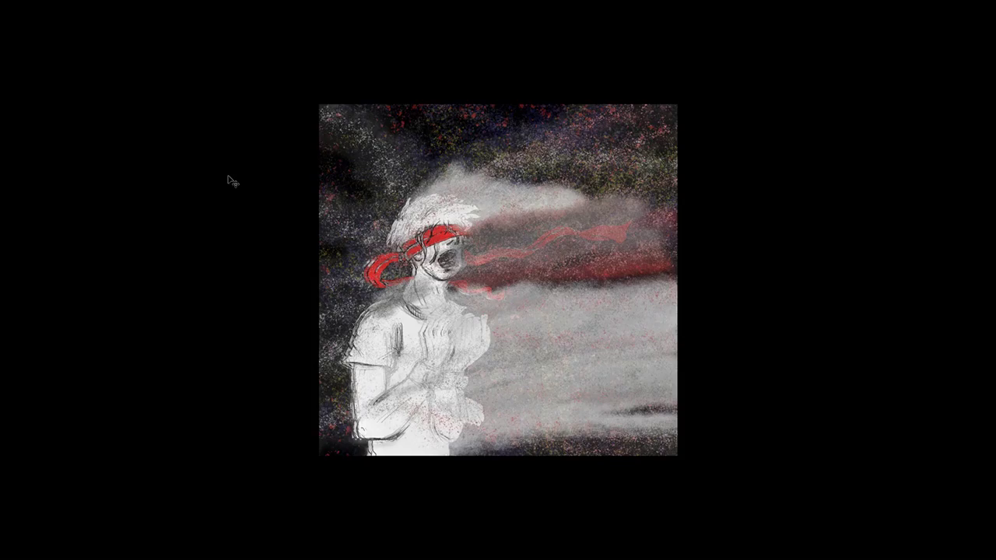
key(ctrl+plus)
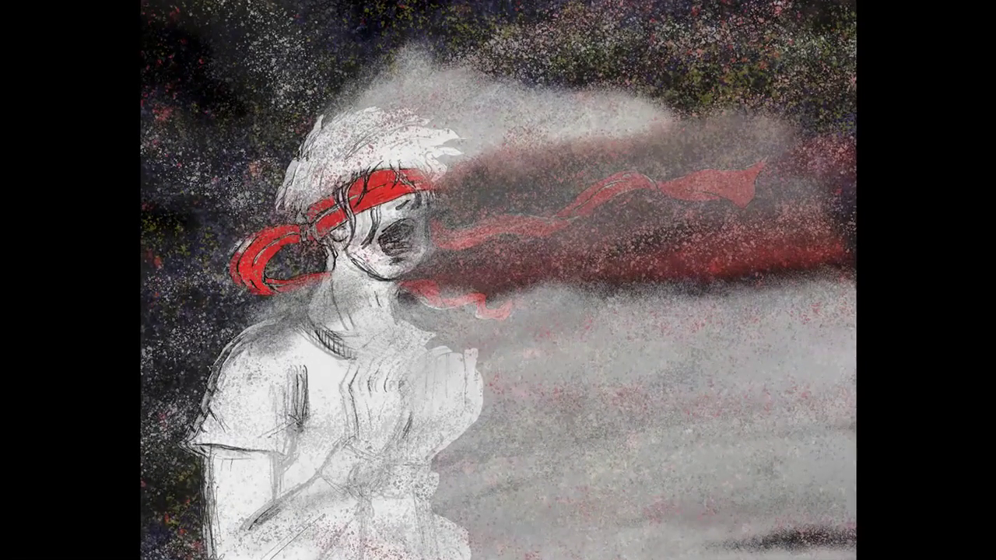